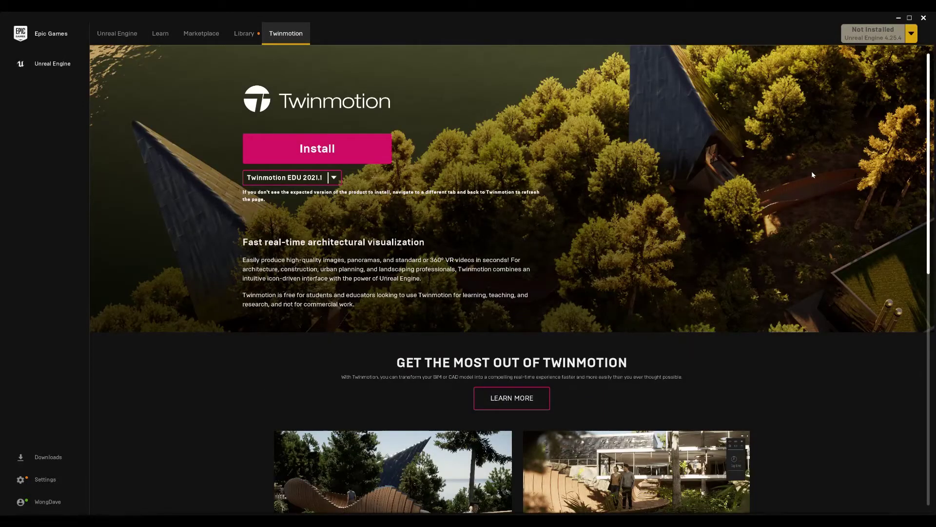
scroll(812, 174, "down", 8)
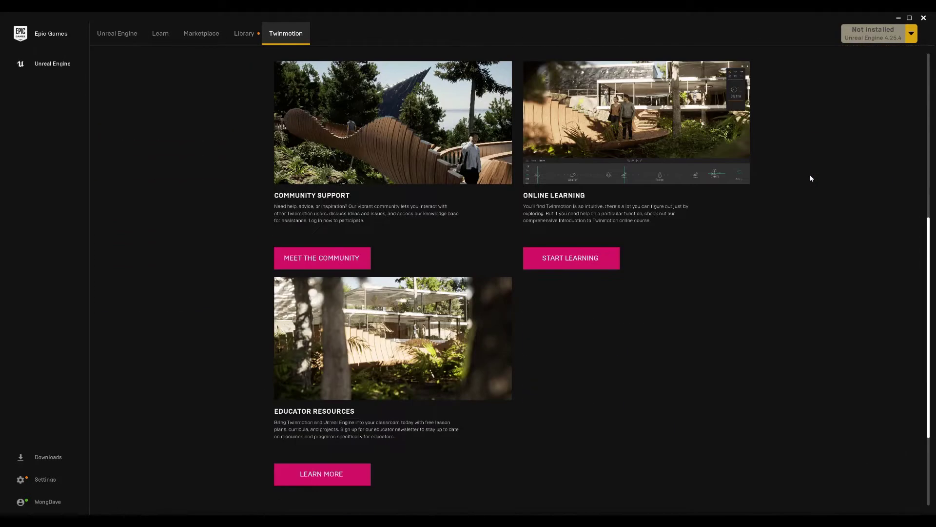
scroll(811, 179, "down", 3)
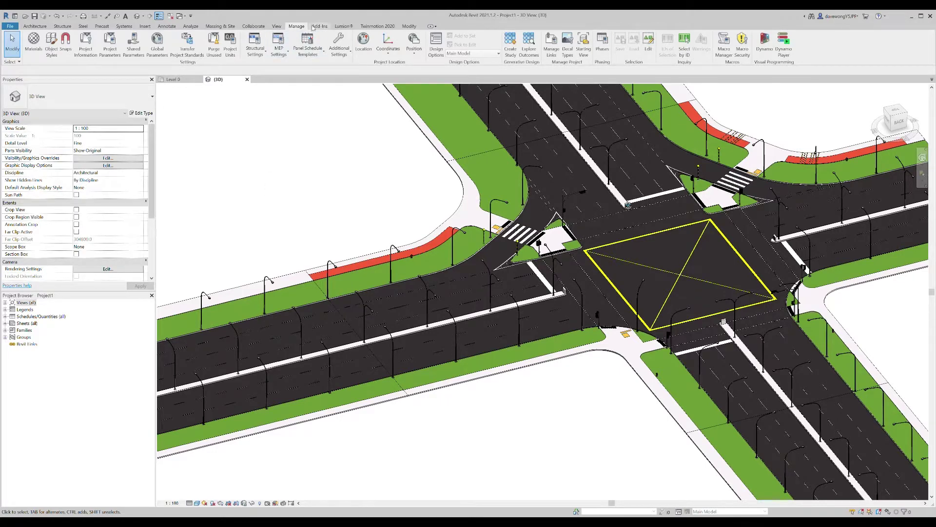
Step: In Revit, export the visible 3D road junction model with the Twinmotion exporter
left_click(377, 26)
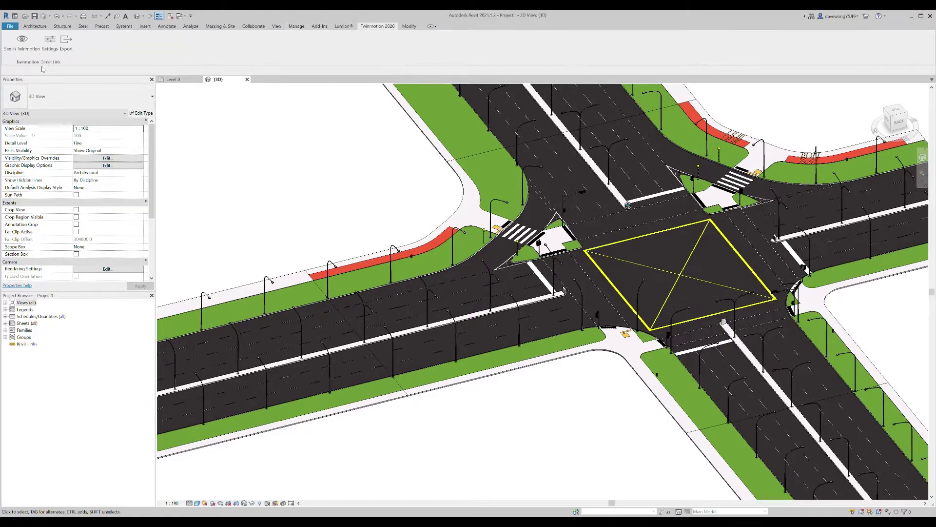
left_click(66, 43)
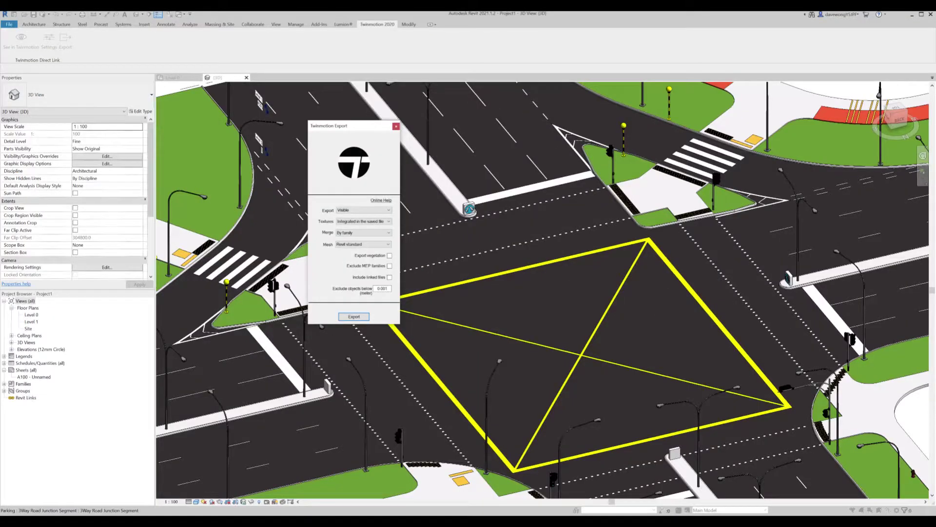
key("Return")
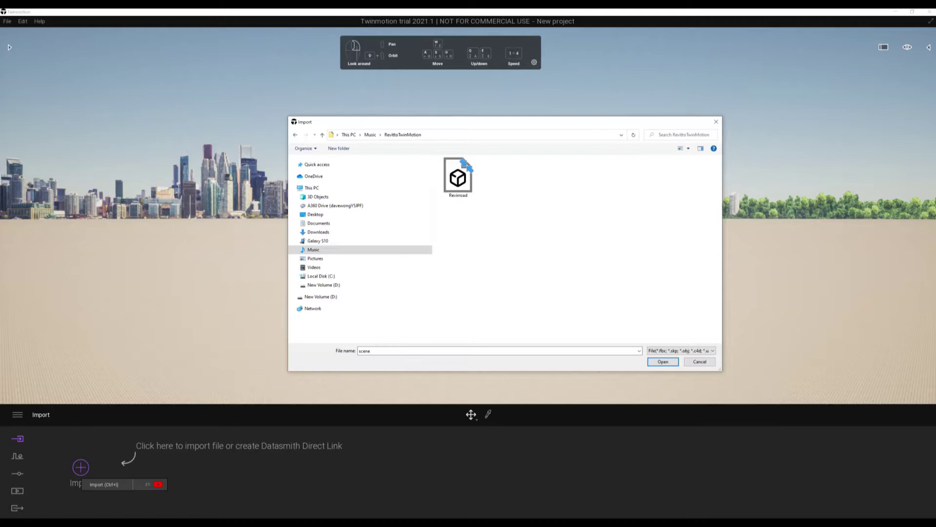
Step: Switch to Twinmotion, import the exported road FBX model and look along the carriageway
key("Return")
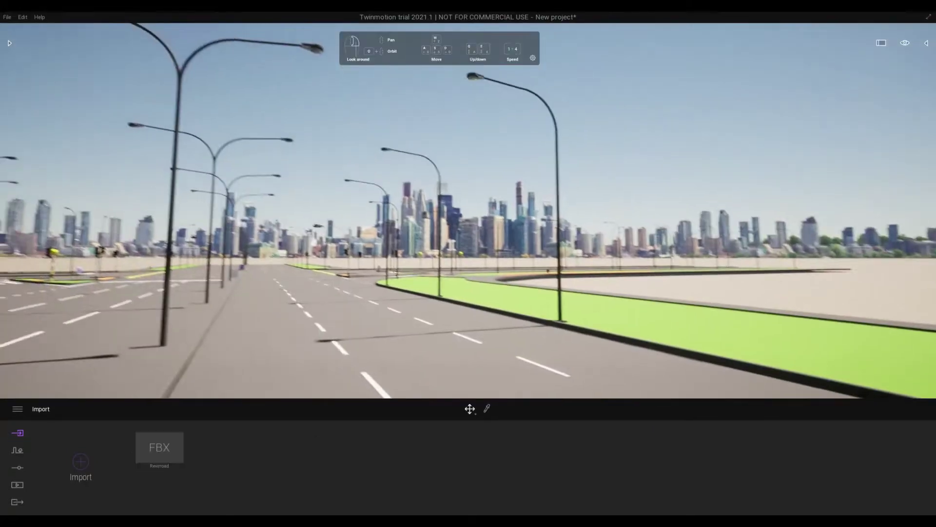
key("w")
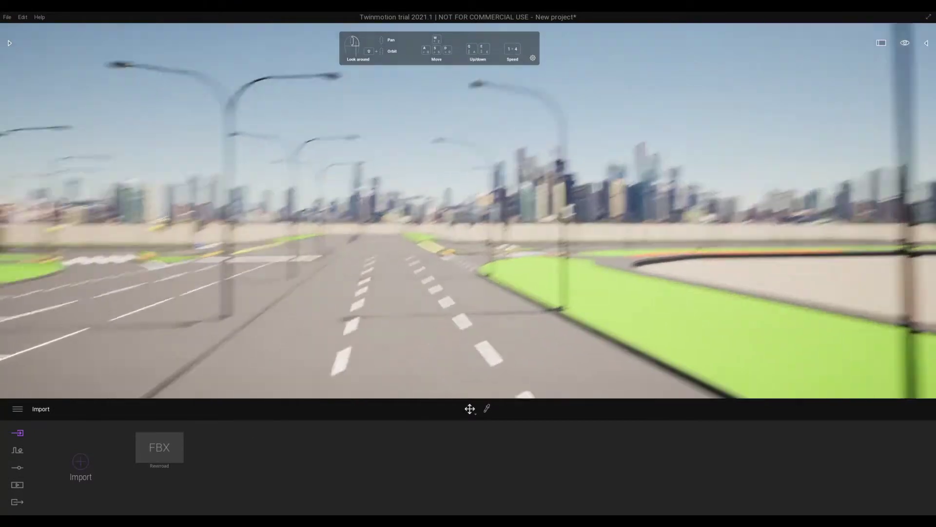
right_click_drag(907, 68, 645, 82)
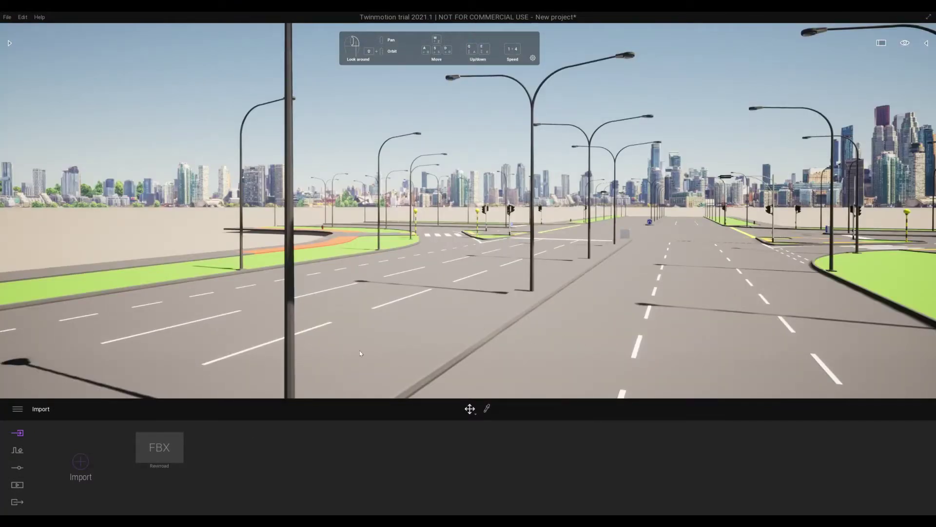
right_click_drag(360, 353, 171, 108)
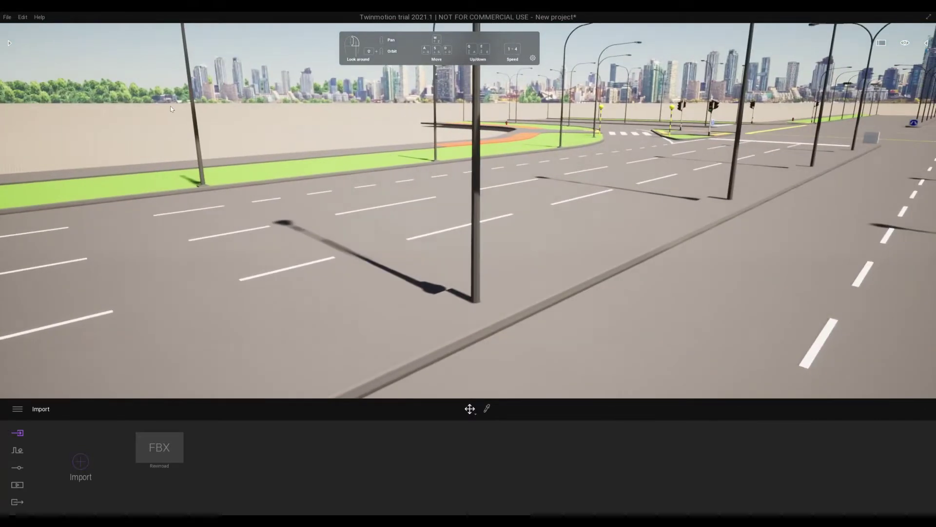
Step: Apply the Asphalt 1 material from the man-made ground materials to the road surface
left_click(9, 43)
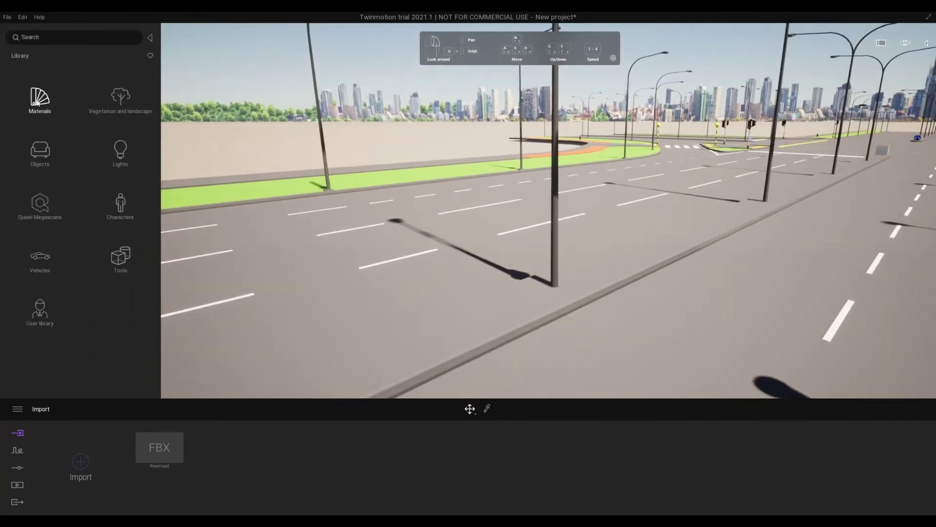
left_click(38, 102)
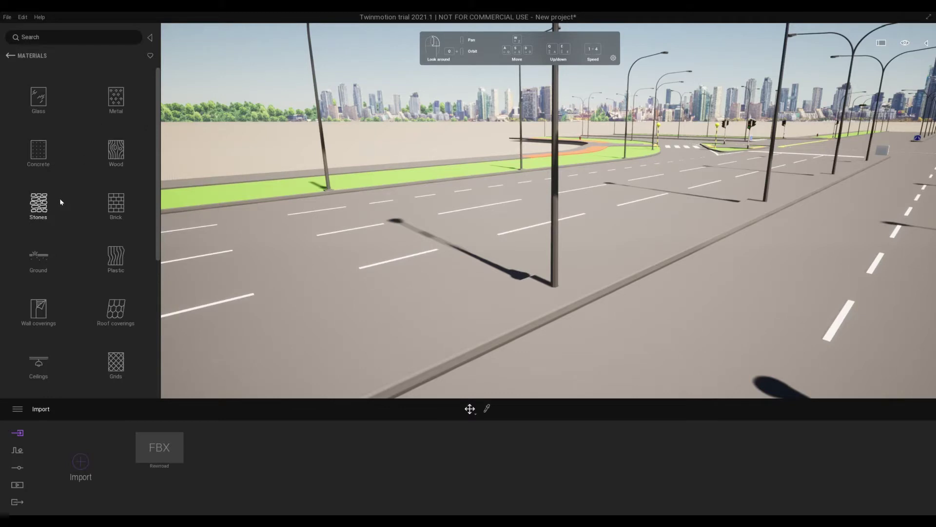
left_click(34, 258)
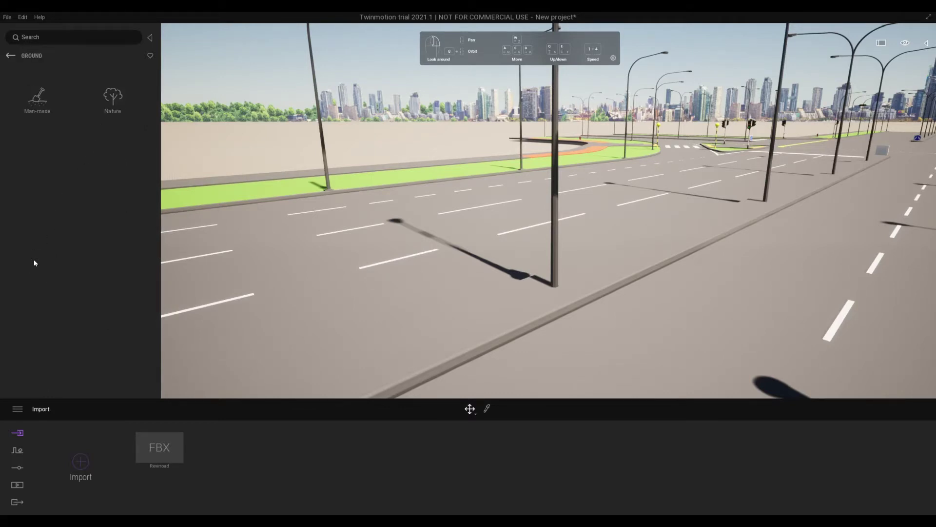
left_click(37, 100)
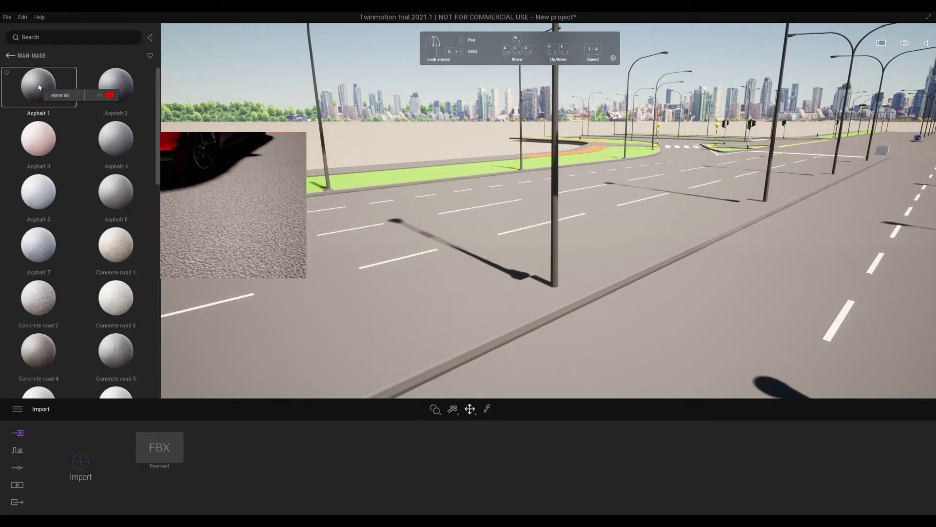
left_click_drag(39, 86, 342, 287)
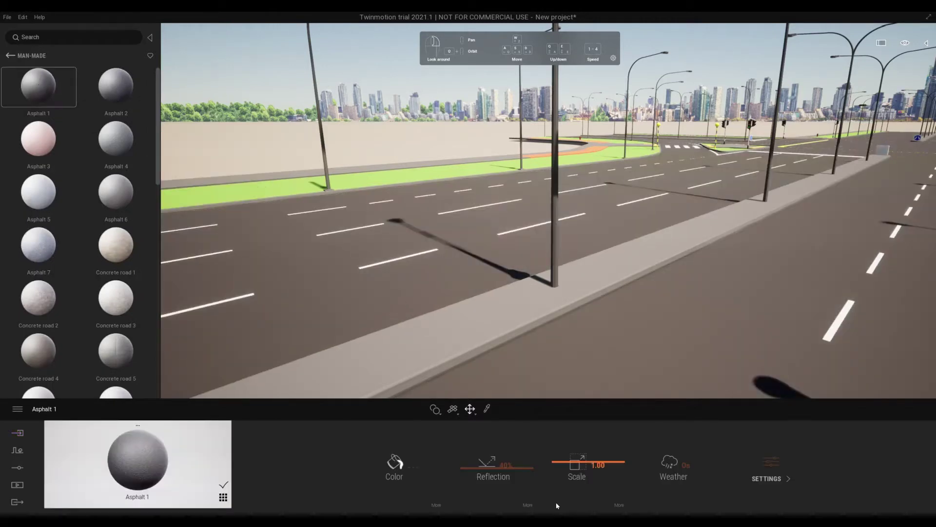
Step: Set the scale of the road's Asphalt 1 material to 10 and check the texture up close
left_click_drag(567, 461, 569, 430)
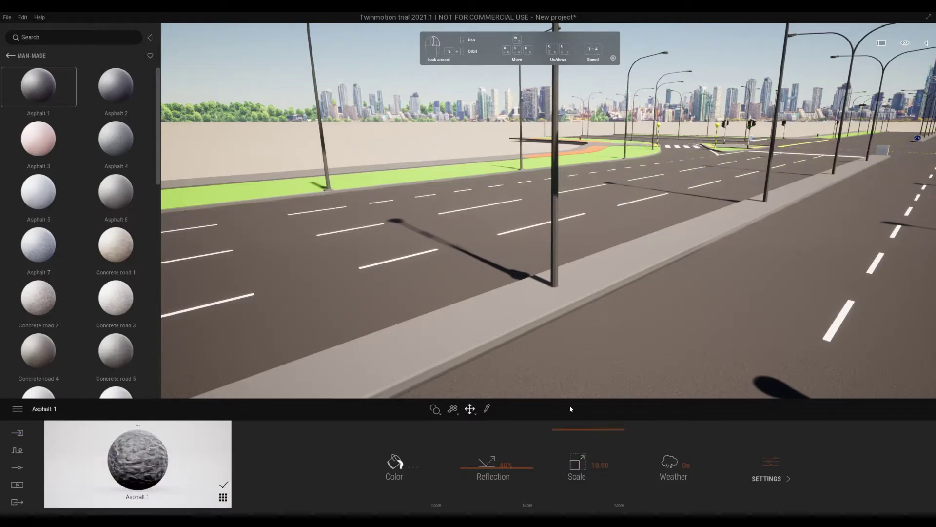
mouse_move(507, 297)
right_mouse_down()
mouse_move(553, 333)
mouse_move(497, 297)
right_mouse_up()
scroll(549, 331, "up", 3)
scroll(546, 327, "up", 3)
scroll(548, 318, "down", 3)
scroll(548, 318, "up", 5)
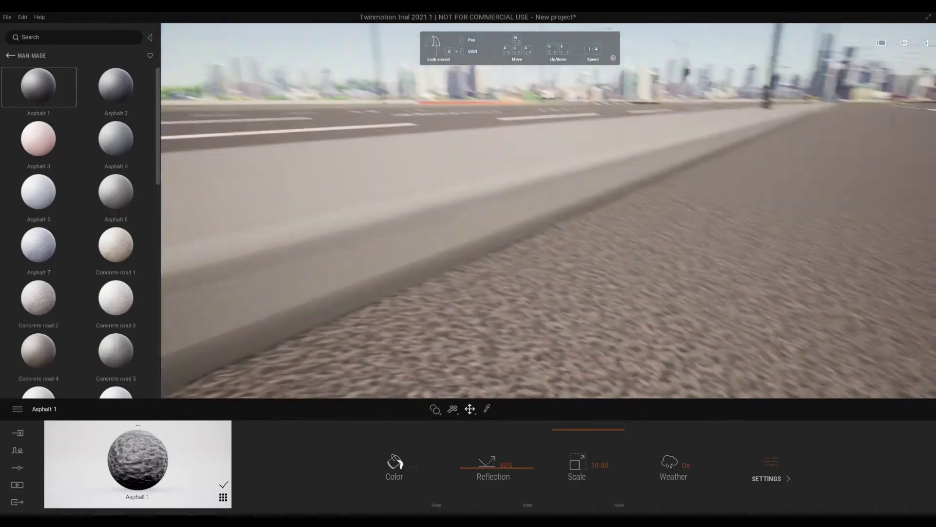
Step: Apply the Concrete road 3 material to the raised median between the carriageways
scroll(384, 316, "down", 5)
mouse_move(124, 307)
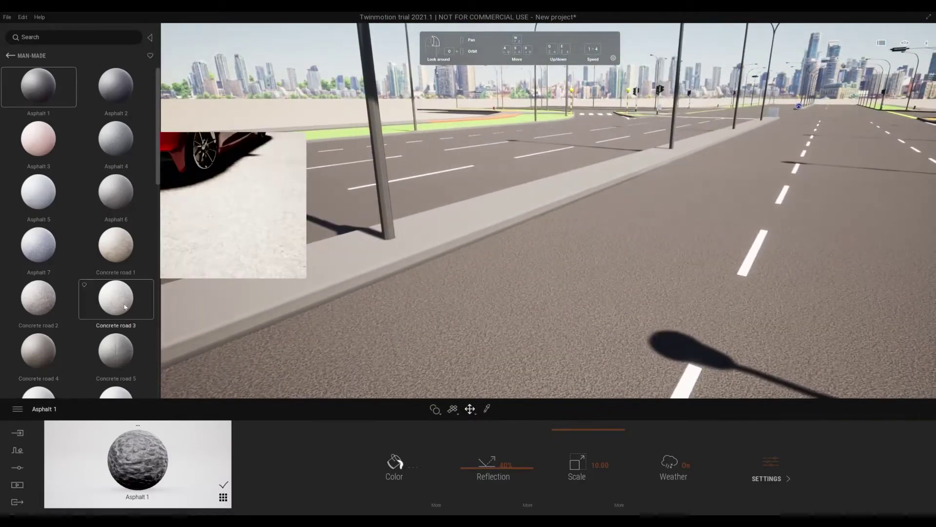
left_click_drag(123, 304, 245, 303)
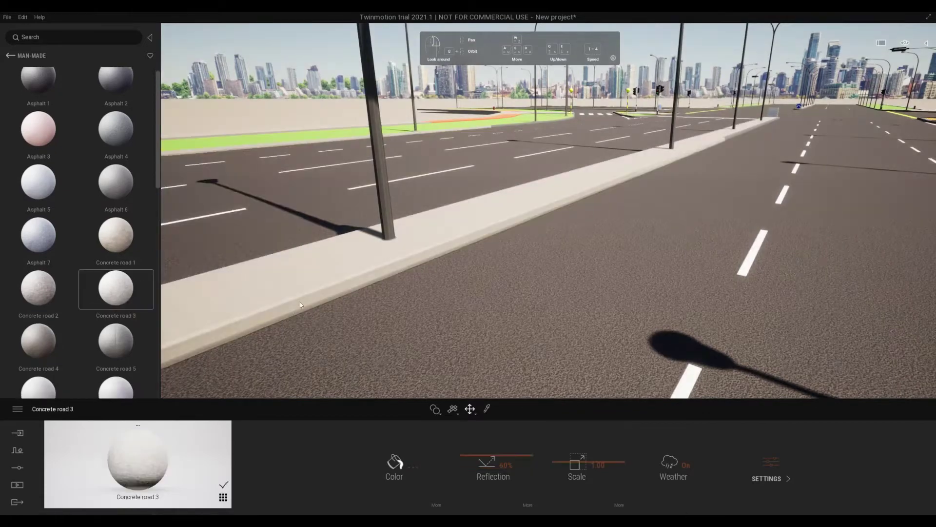
Step: Apply the Brushed aluminium 01 metal material to the street lamp posts
right_click_drag(312, 303, 403, 188)
key("w")
key("e")
key("s")
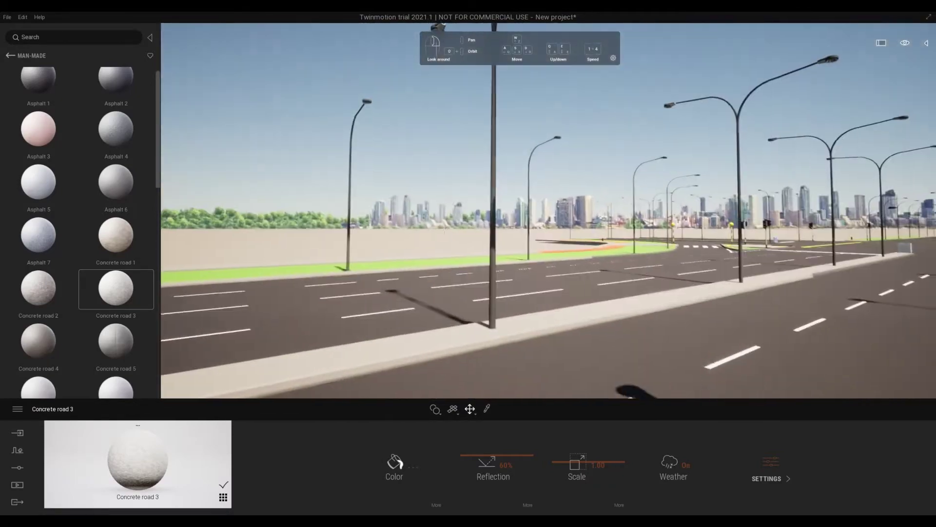
left_click(10, 55)
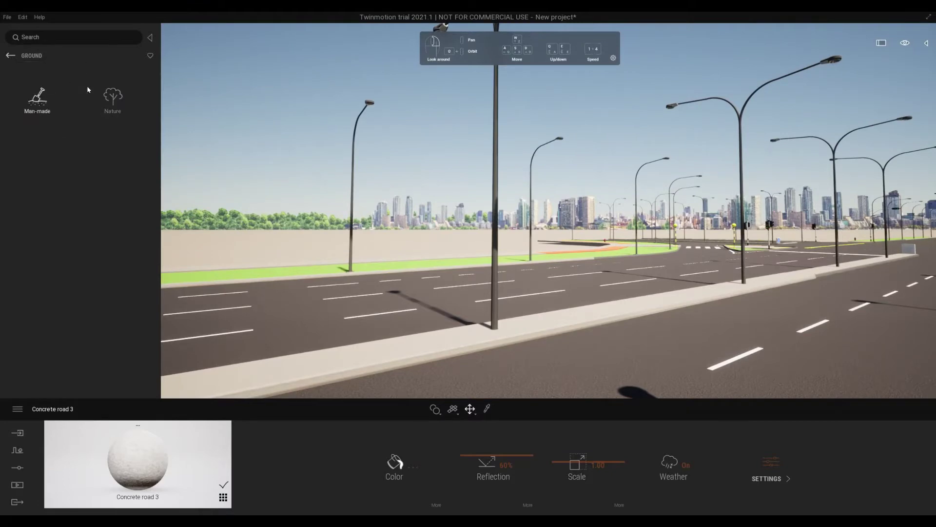
left_click(8, 57)
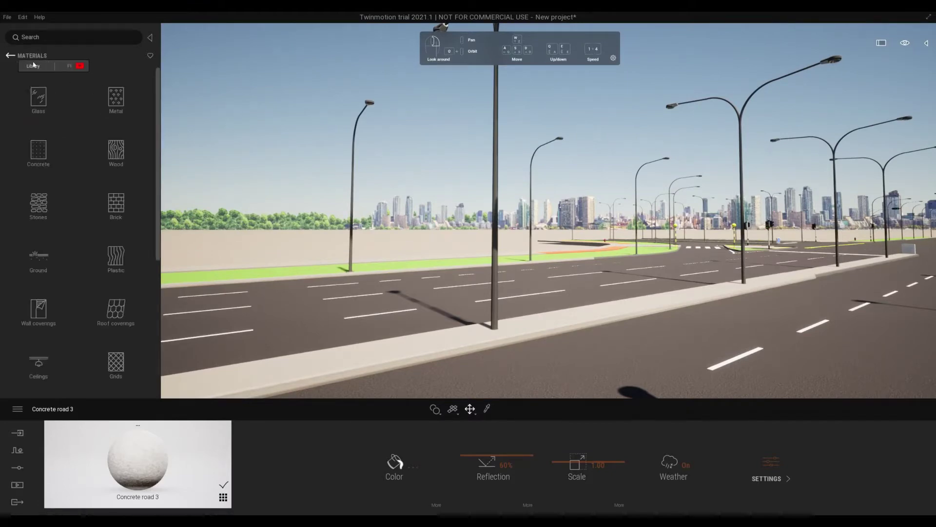
left_click(113, 98)
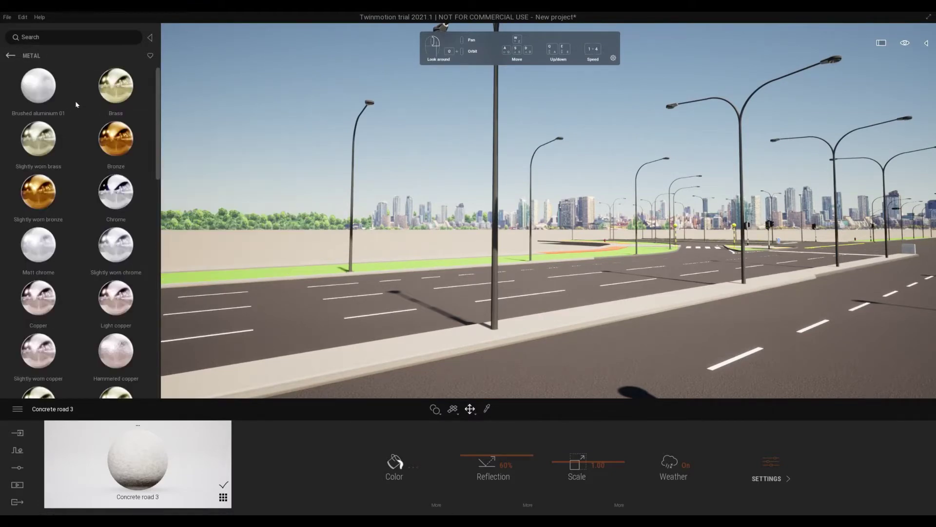
right_click_drag(376, 285, 517, 315)
key("w")
key("w")
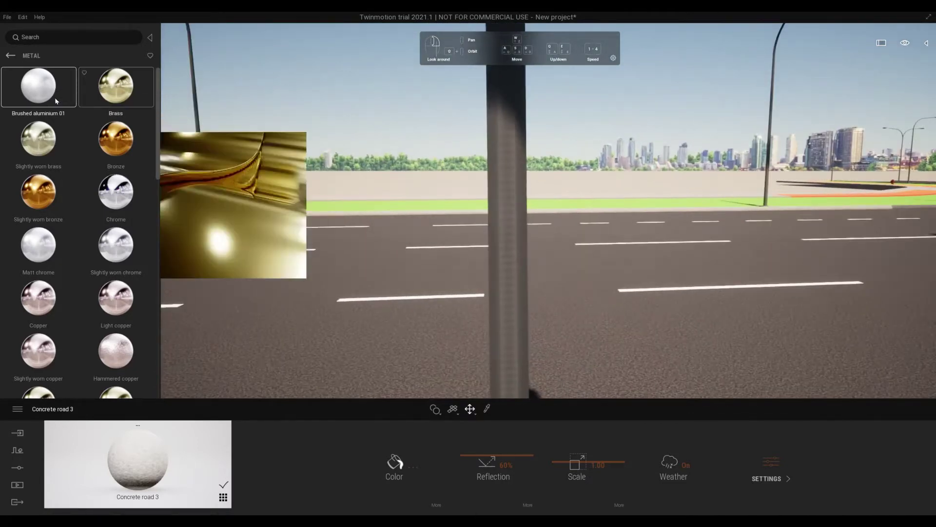
left_click_drag(54, 98, 512, 244)
Step: Apply the Neon 01 material to the lamp lenses of the street lights
mouse_move(512, 244)
right_mouse_down()
mouse_move(532, 232)
mouse_move(511, 243)
mouse_move(513, 252)
mouse_move(530, 218)
mouse_move(547, 211)
mouse_move(526, 255)
right_mouse_up()
key("s")
key("s")
key("w")
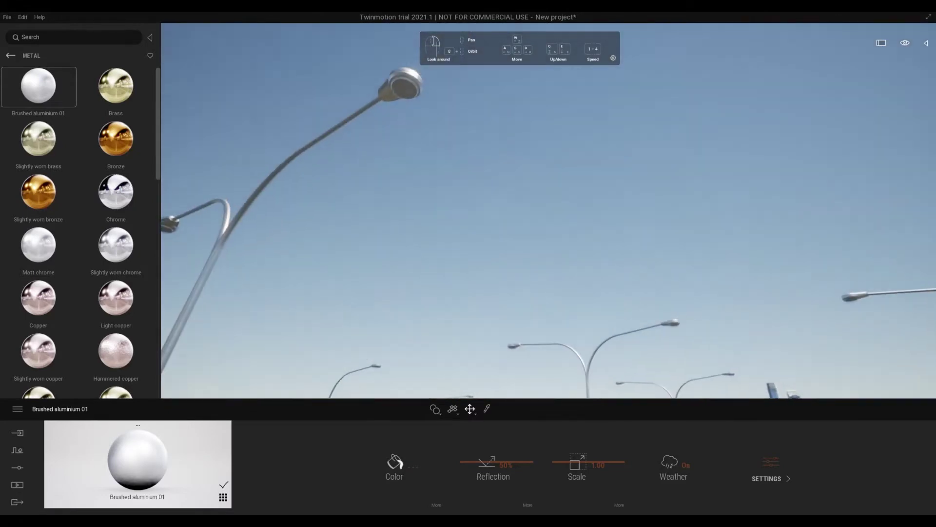
left_click(12, 56)
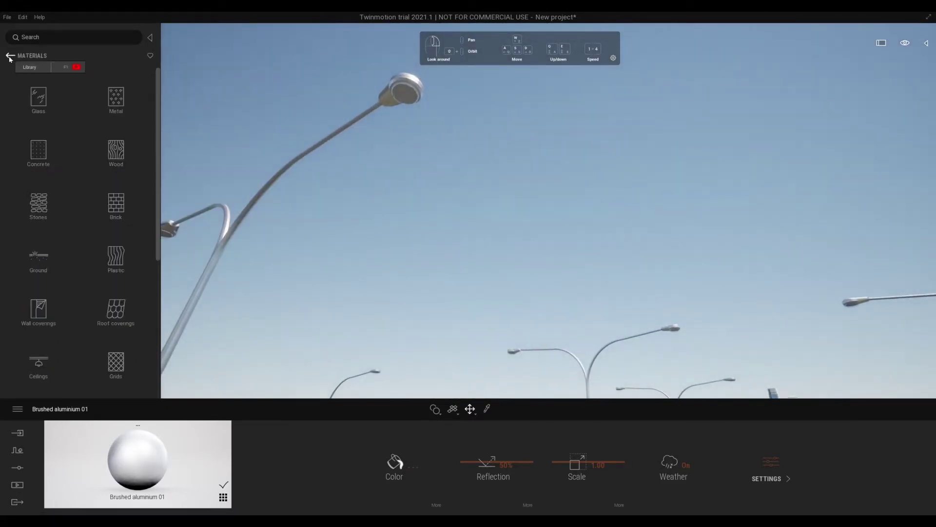
scroll(41, 288, "down", 2)
scroll(43, 287, "down", 3)
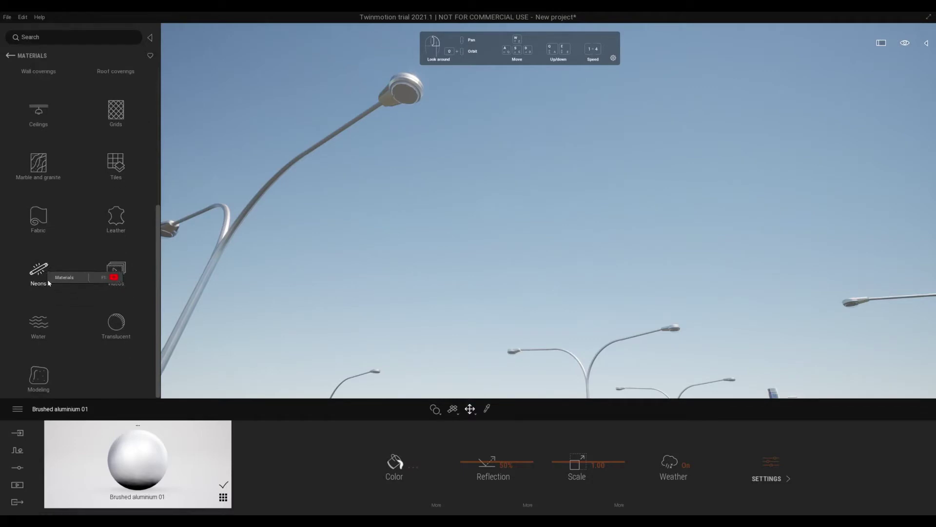
left_click(43, 273)
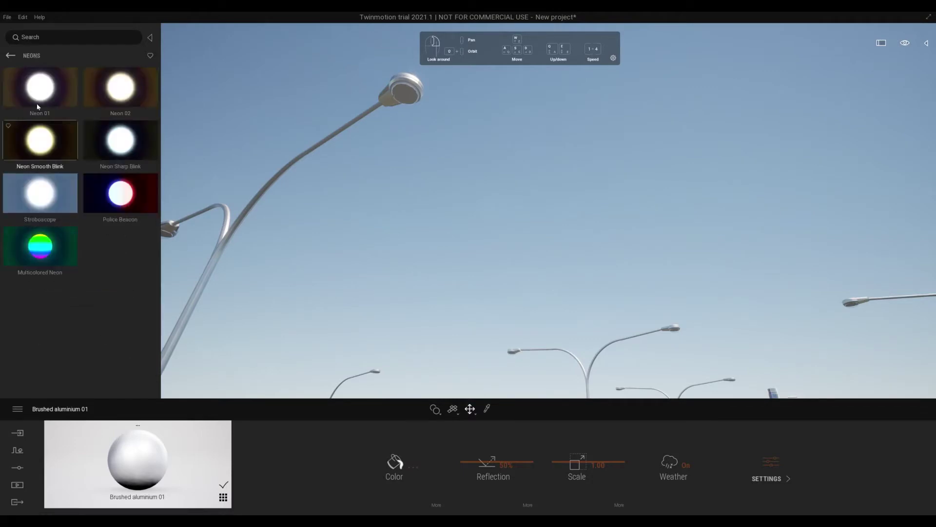
left_click_drag(40, 84, 404, 93)
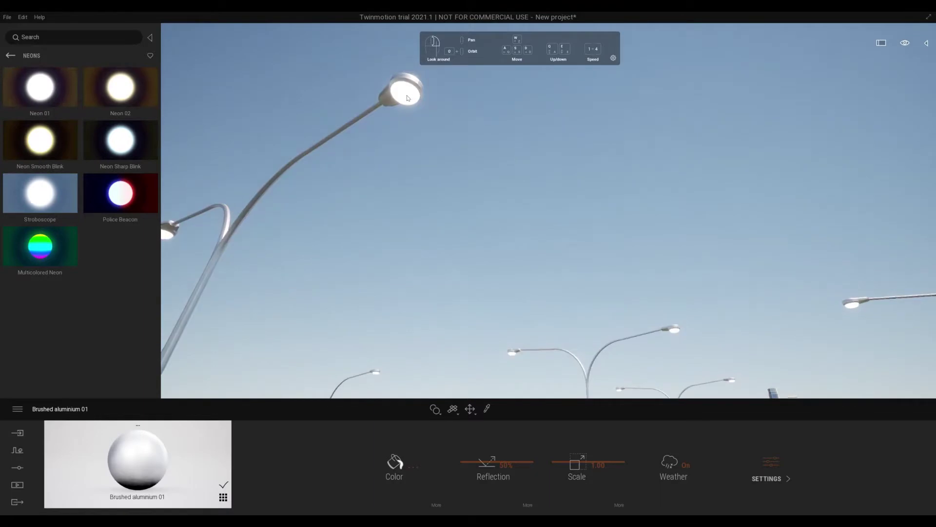
Step: Apply the Neon Smooth Blink material to the yellow beacon globes beside the zebra crossing
key("w")
right_click_drag(425, 198, 490, 267)
key("w")
key("w")
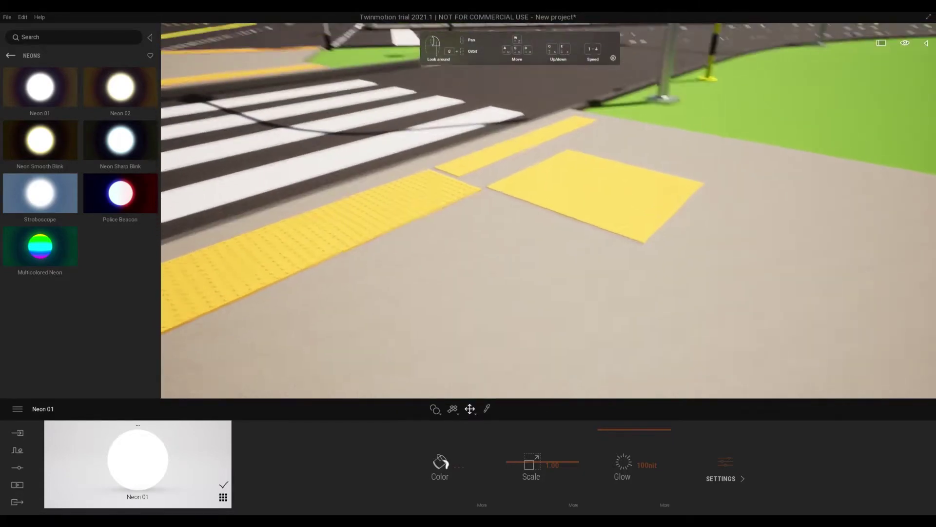
key("s")
right_click_drag(480, 258, 531, 217)
key("w")
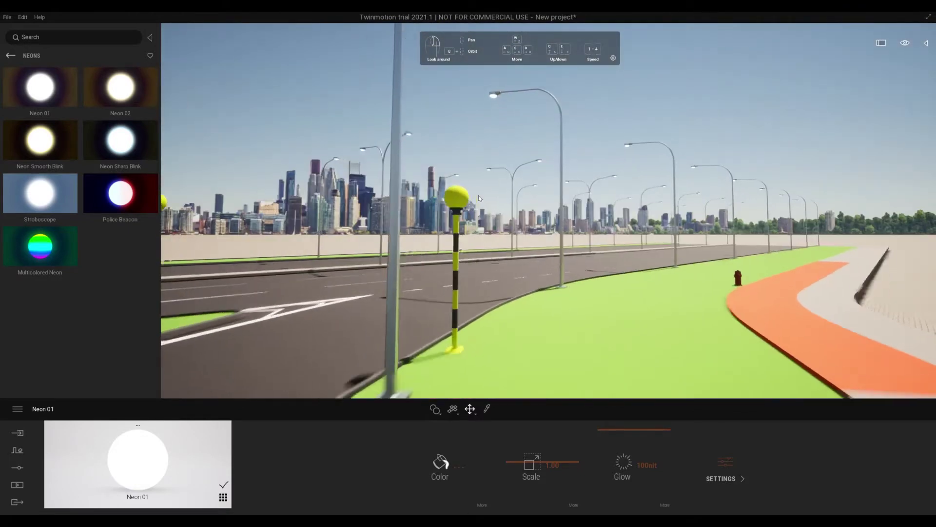
right_click_drag(478, 195, 438, 197)
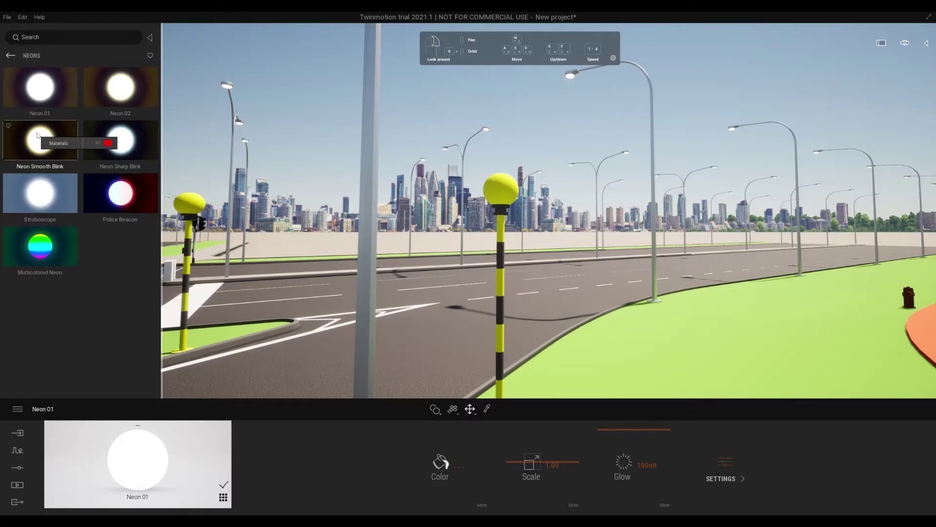
left_click_drag(37, 135, 516, 203)
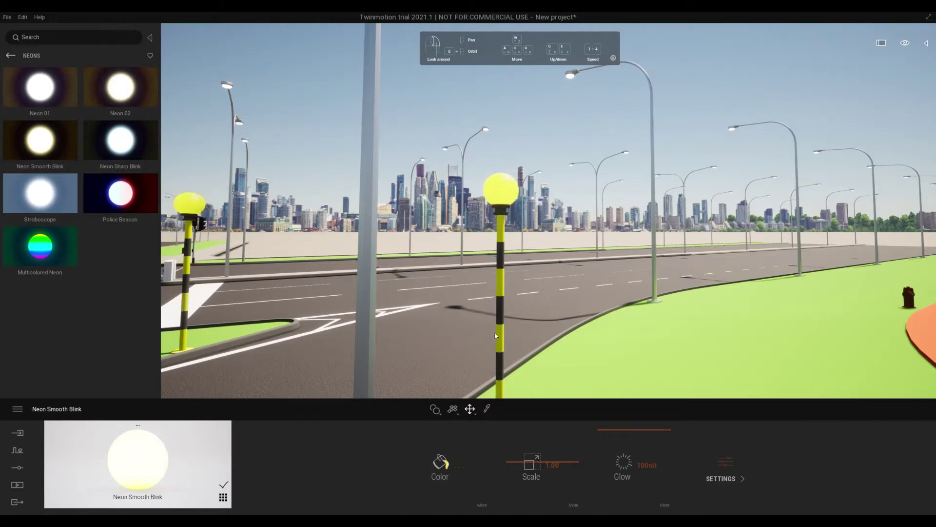
Step: Apply the Neon Smooth Blink material to the amber lens of the traffic light beside the yellow box junction
key("s")
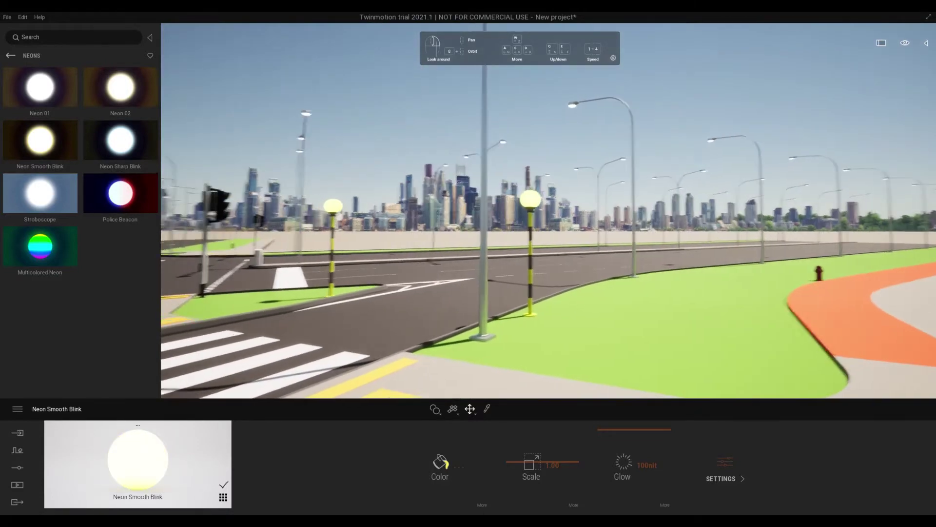
right_click_drag(465, 271, 512, 287)
key("w")
key("w")
key("w")
key("s")
key("w")
right_click_drag(575, 302, 584, 269)
key("e")
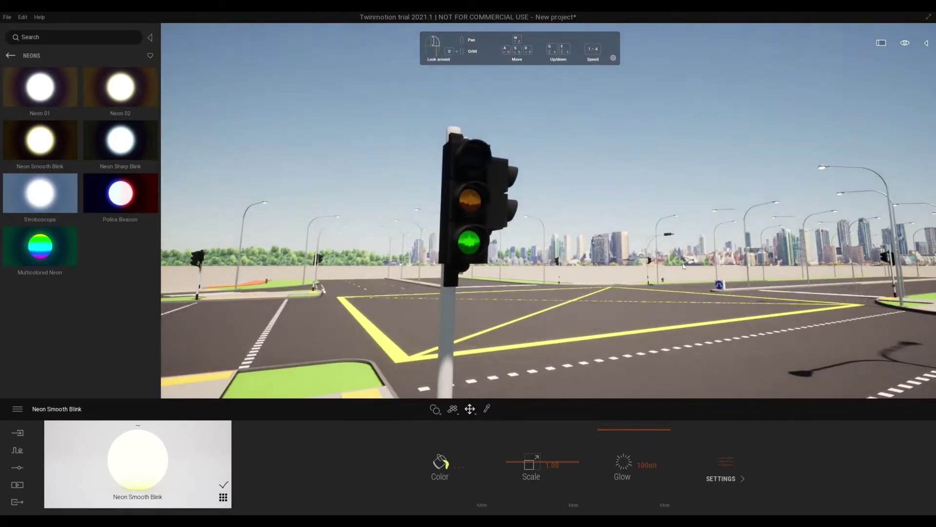
key("w")
key("e")
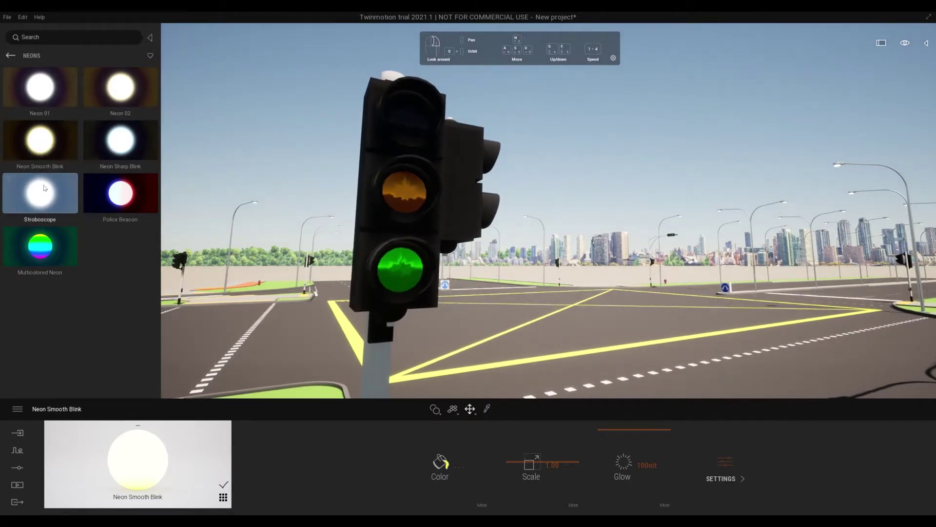
left_click_drag(38, 148, 404, 198)
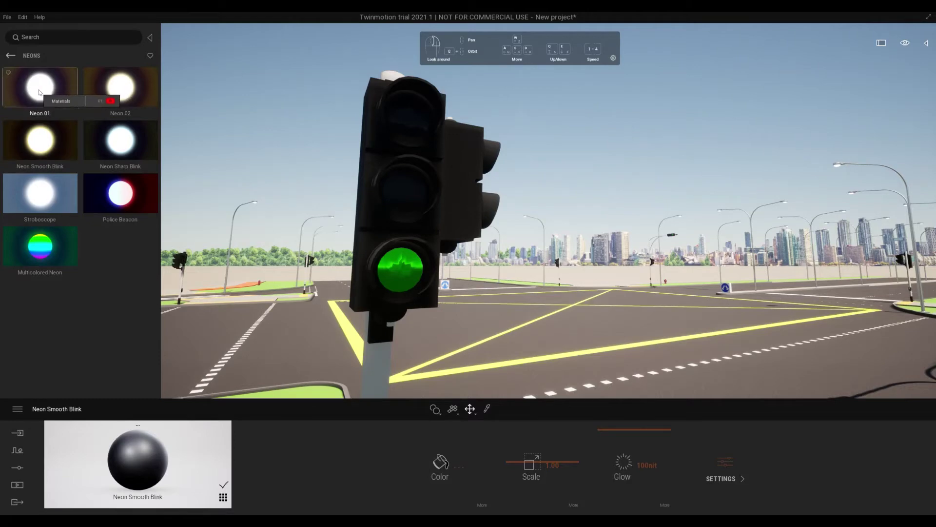
Step: Try the Neon 01 material on the traffic light's green lens, undo the change and apply Neon Smooth Blink to that lens instead
left_click_drag(39, 92, 400, 268)
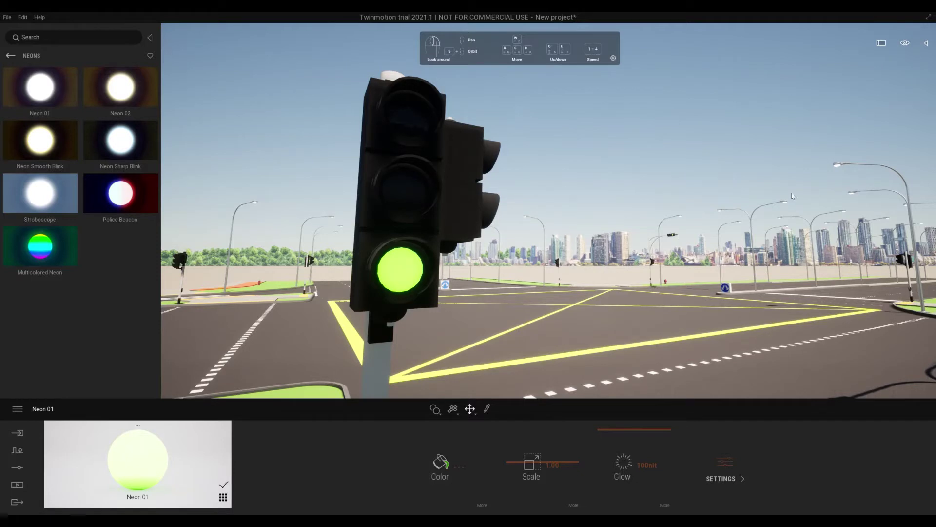
key("ctrl+z")
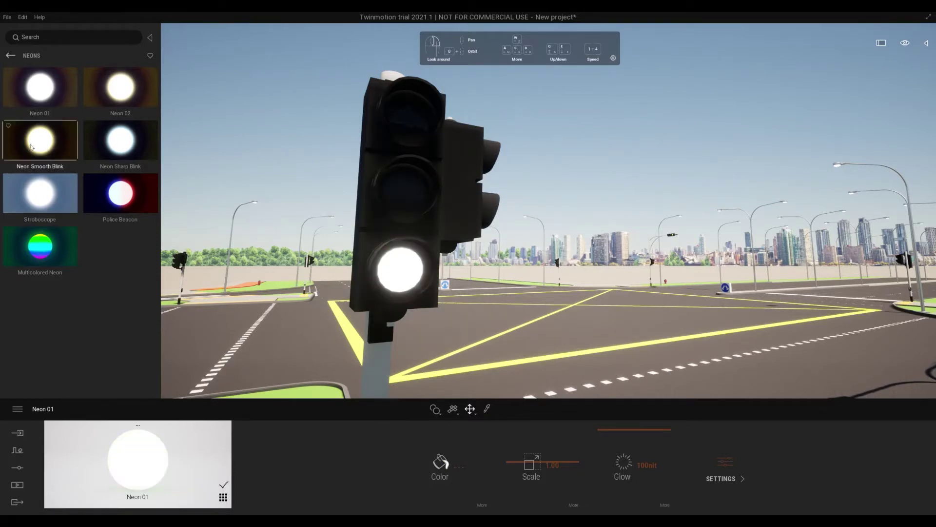
left_click_drag(31, 146, 400, 271)
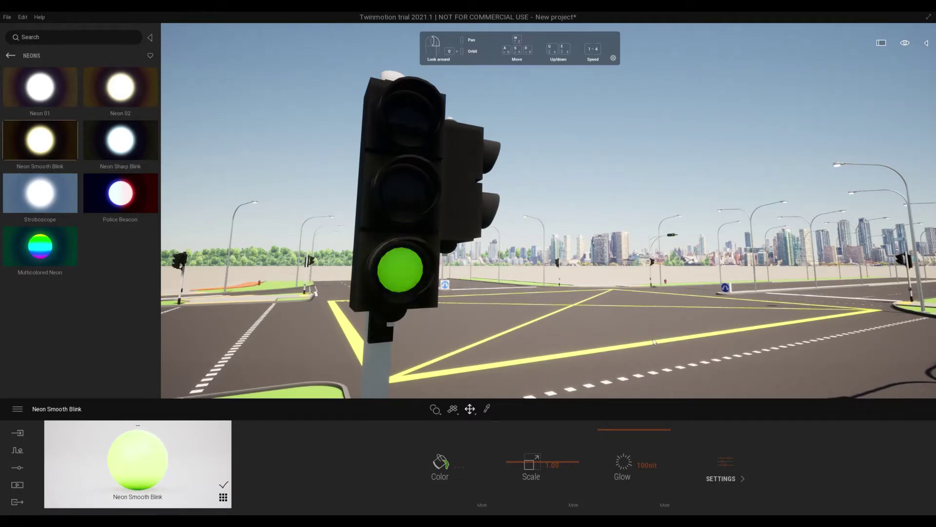
Step: Apply the Grass 5 natural ground material to the bright green verge between the road and the footpath
scroll(603, 301, "down", 5)
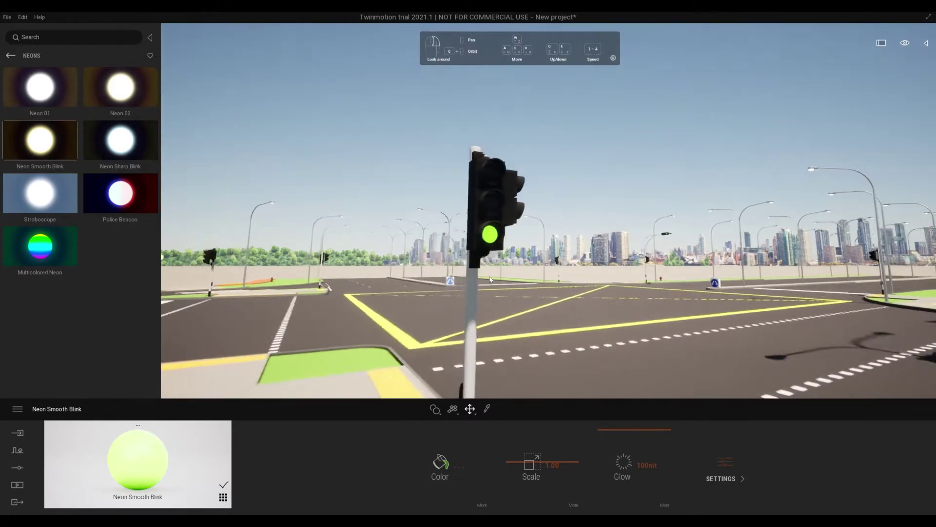
right_click_drag(602, 302, 571, 251)
scroll(560, 280, "up", 5)
scroll(581, 253, "down", 3)
scroll(581, 252, "down", 3)
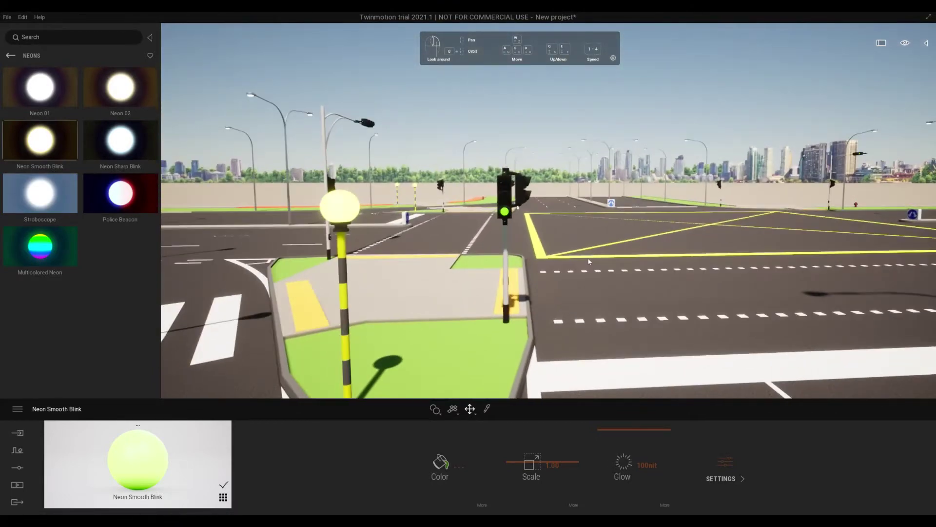
scroll(571, 252, "up", 3)
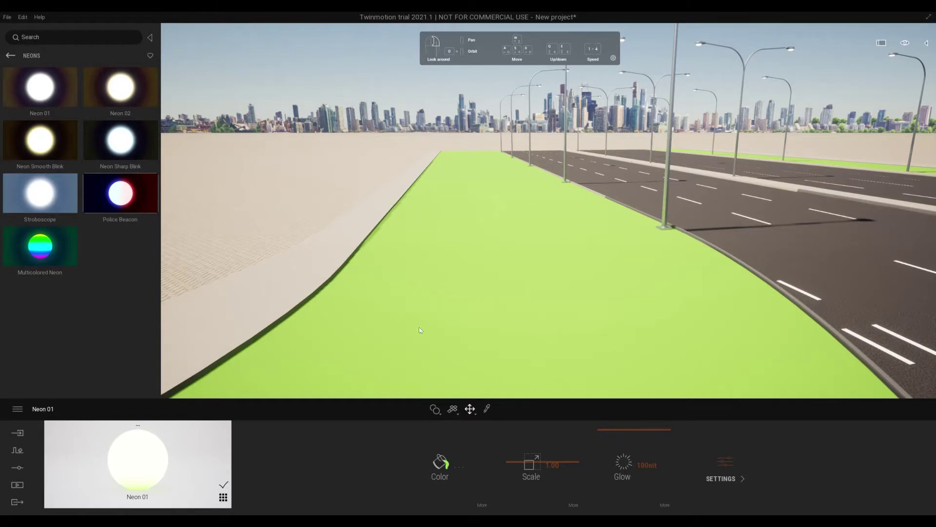
left_click(10, 54)
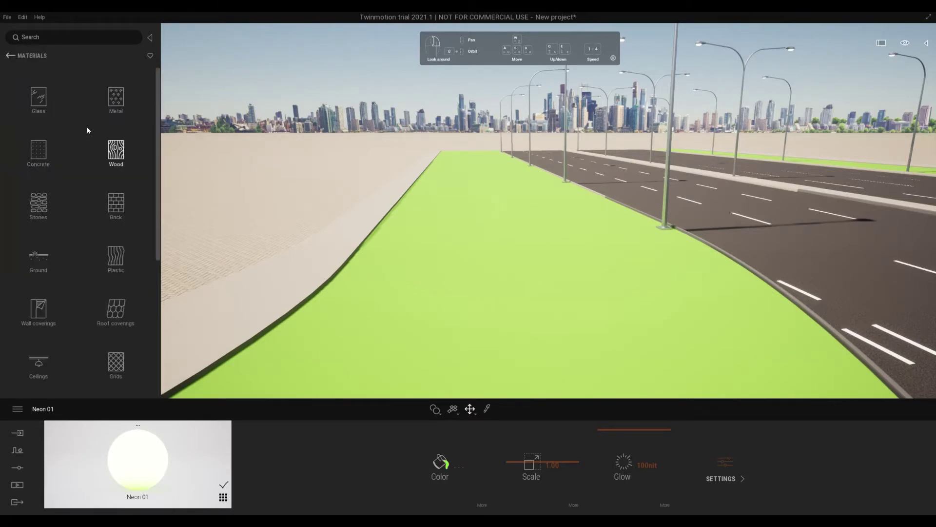
left_click(31, 263)
left_click(38, 100)
scroll(54, 231, "down", 5)
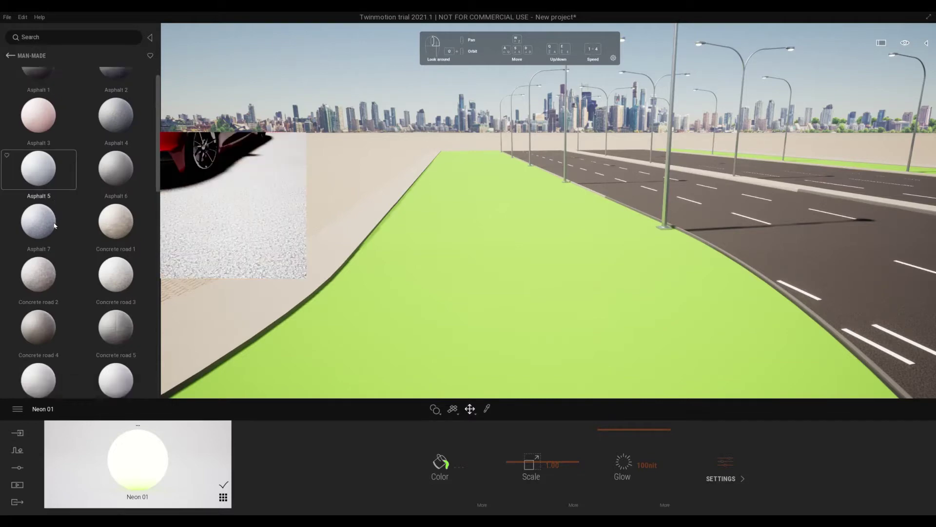
scroll(49, 219, "up", 5)
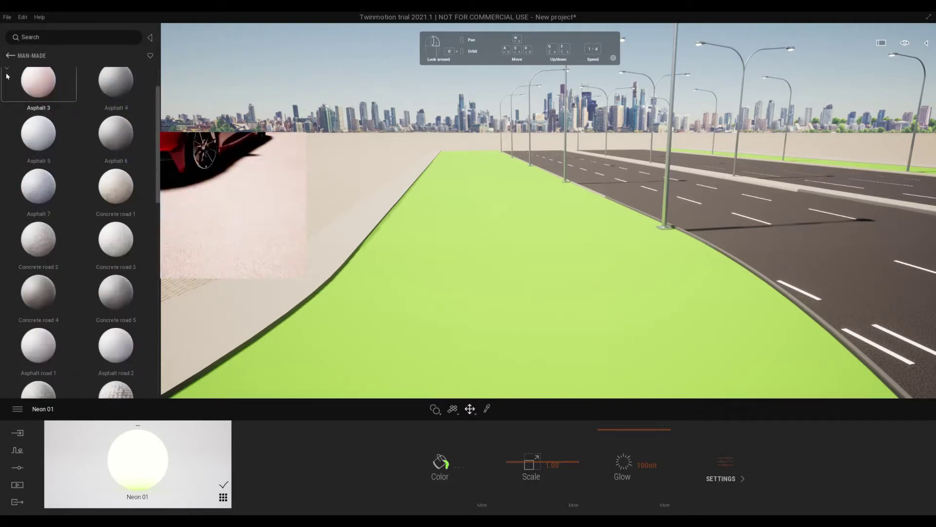
left_click(10, 56)
left_click(109, 95)
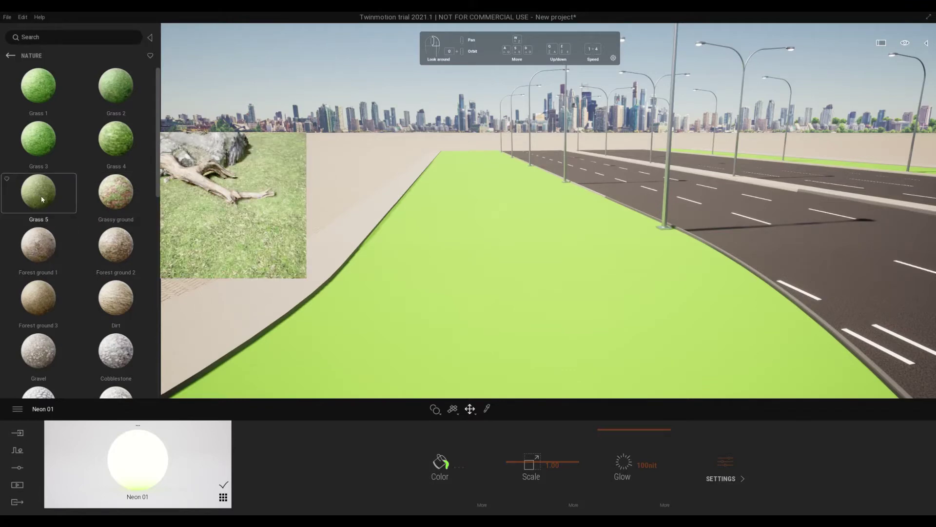
left_click_drag(38, 192, 454, 318)
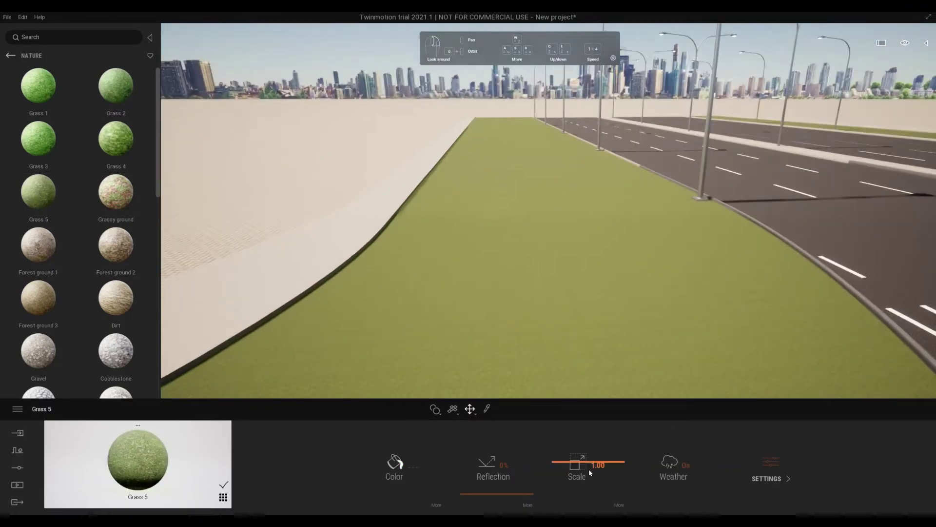
Step: Set the Grass 5 material's scale to 10.00 and check the texture close up on the verge
left_click_drag(589, 469, 579, 429)
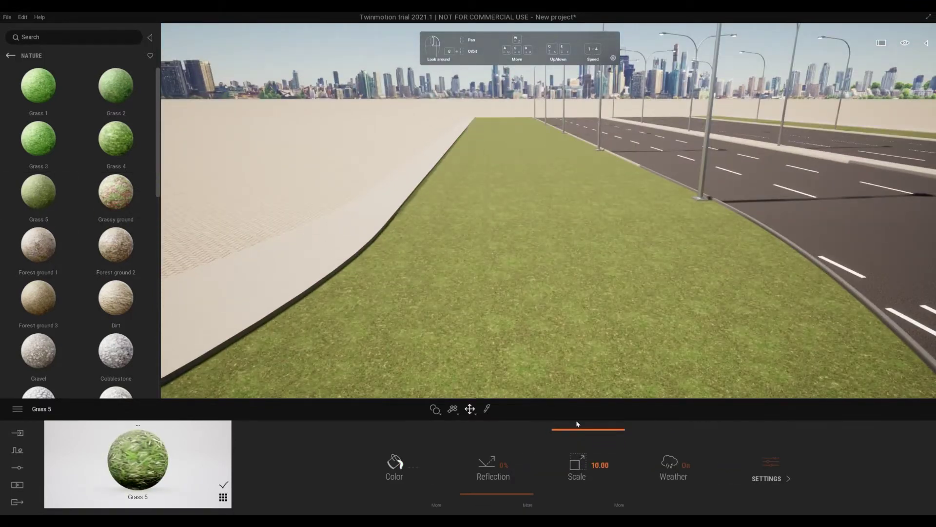
scroll(619, 350, "up", 10)
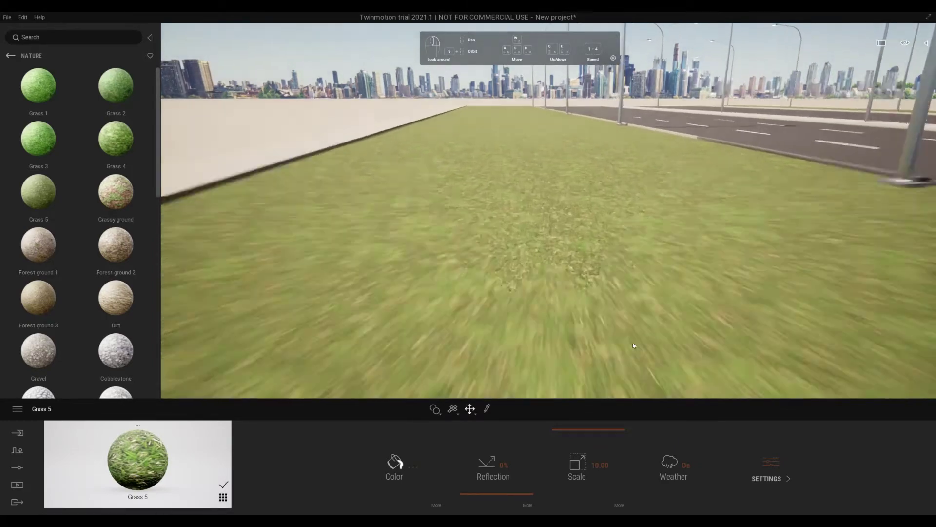
right_click_drag(633, 342, 661, 337)
scroll(633, 341, "down", 8)
Step: Apply the Concrete road 3 man-made ground material to the kerb along the grass verge
left_click(11, 56)
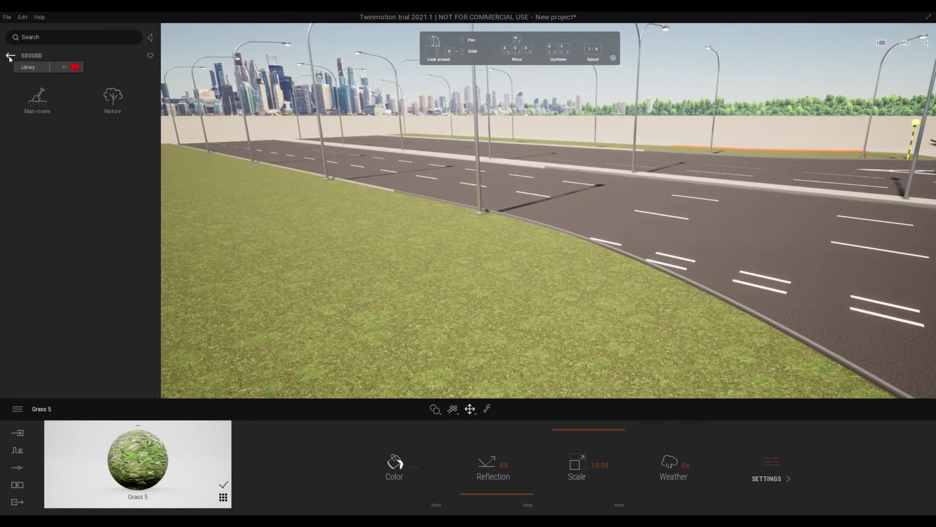
left_click(10, 55)
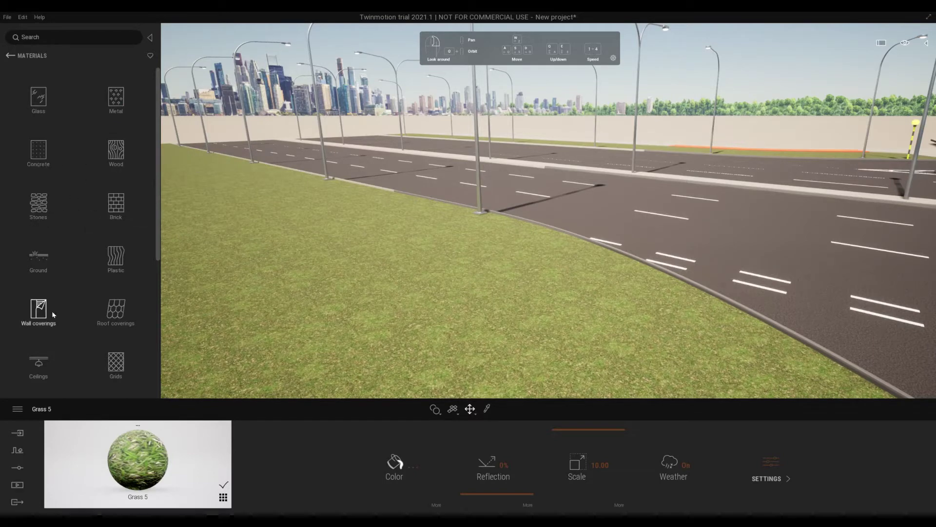
left_click(39, 254)
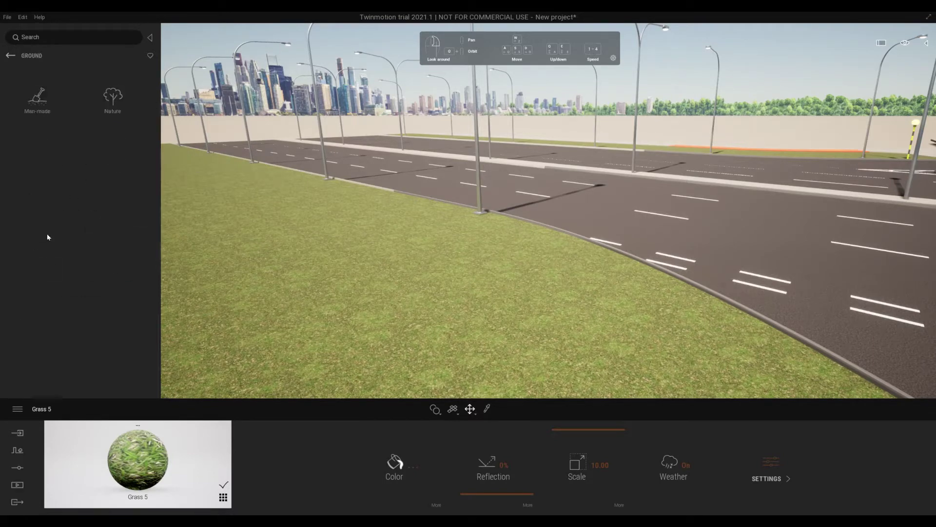
left_click(39, 98)
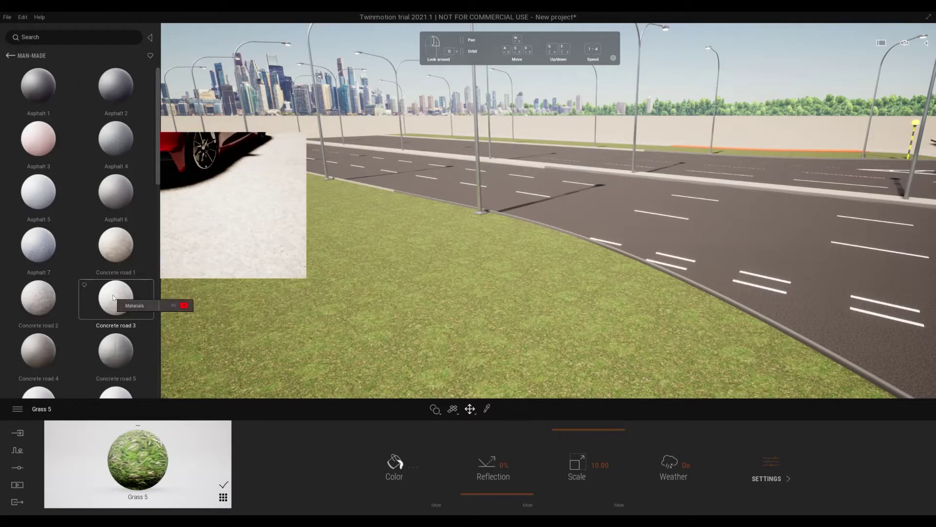
left_click_drag(341, 303, 447, 308)
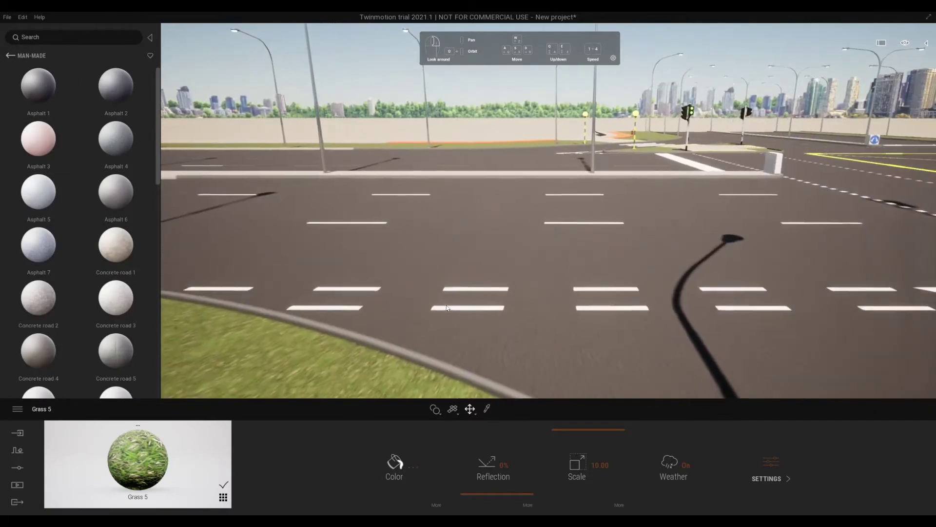
key("w")
right_click_drag(446, 308, 408, 285)
key("w")
mouse_move(113, 262)
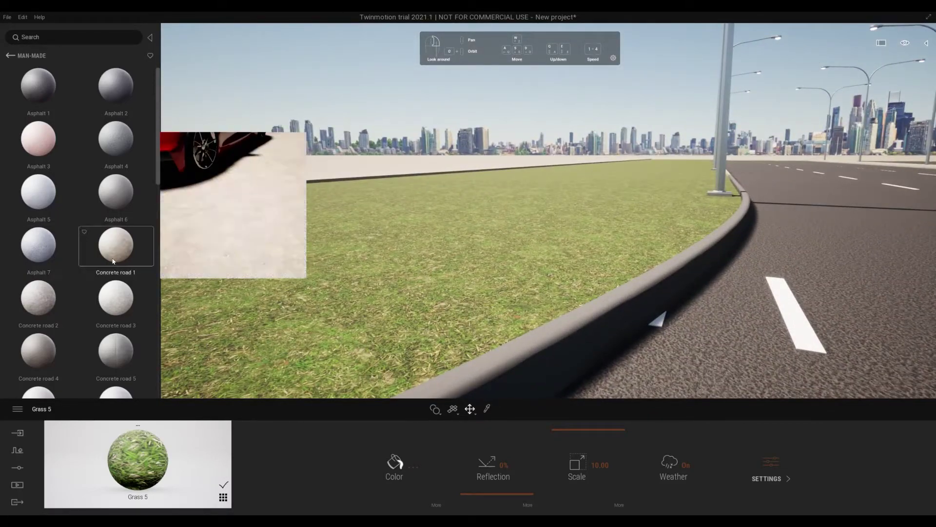
left_click_drag(119, 295, 558, 315)
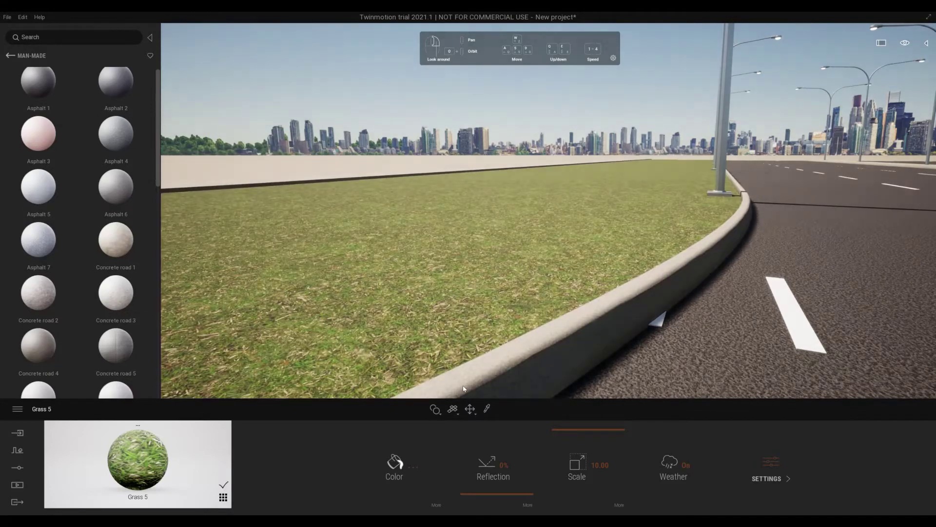
Step: Place an Ohio buckeye tree from the vegetation library on the grass verge between the footpath and the road
key("s")
right_click_drag(636, 317, 517, 305)
key("w")
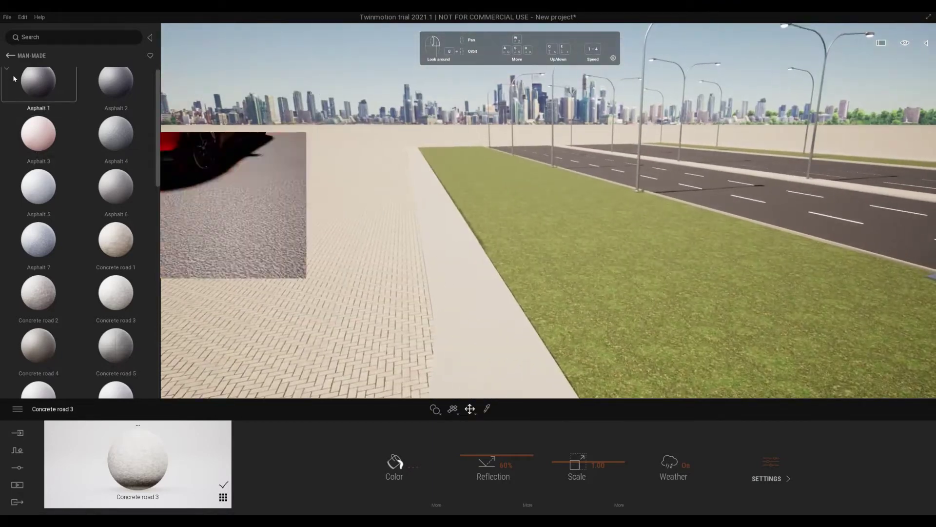
left_click(10, 55)
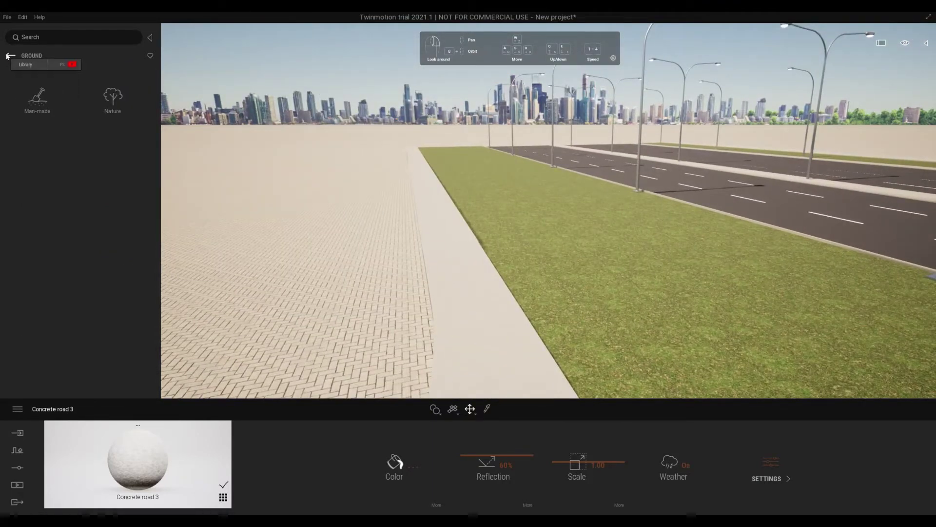
left_click(9, 55)
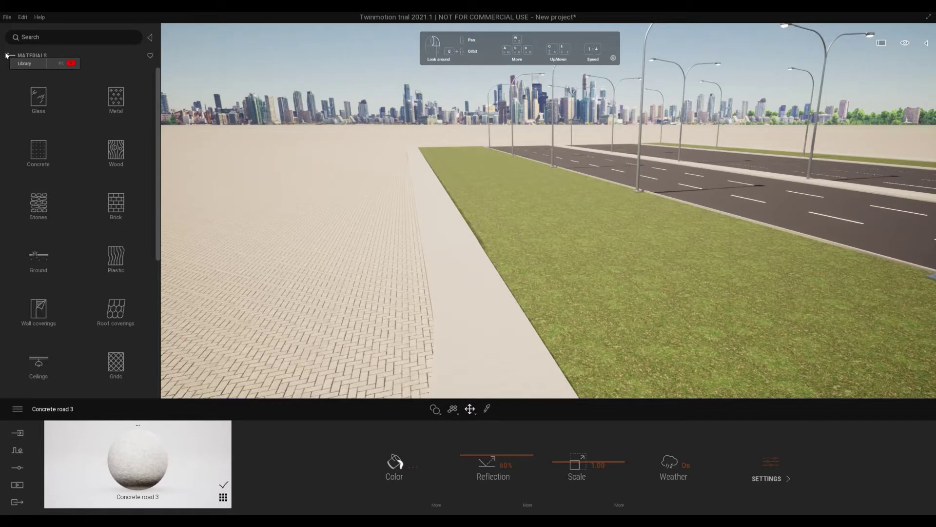
left_click(8, 55)
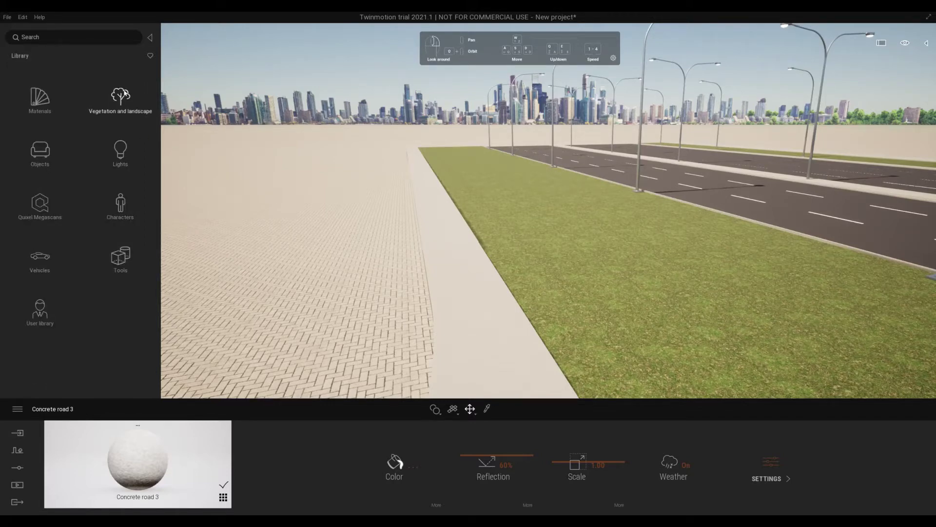
left_click(120, 100)
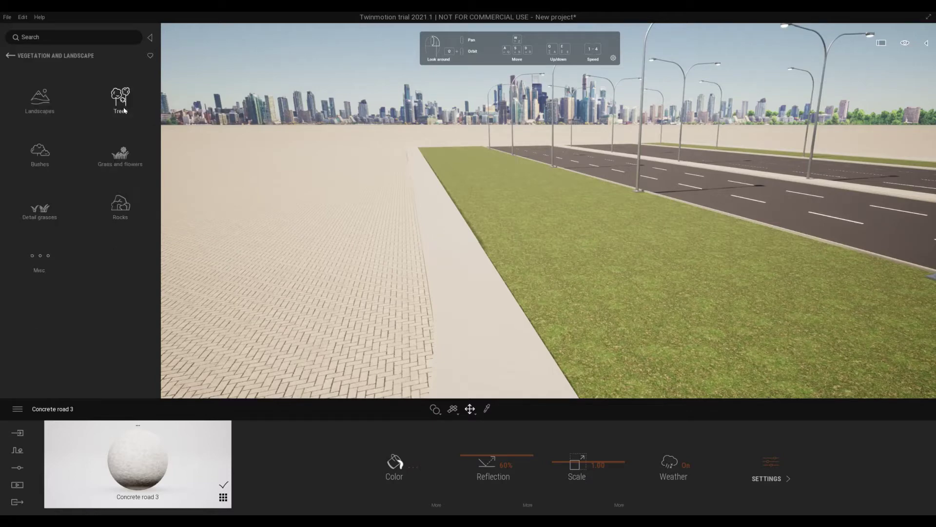
left_click(115, 99)
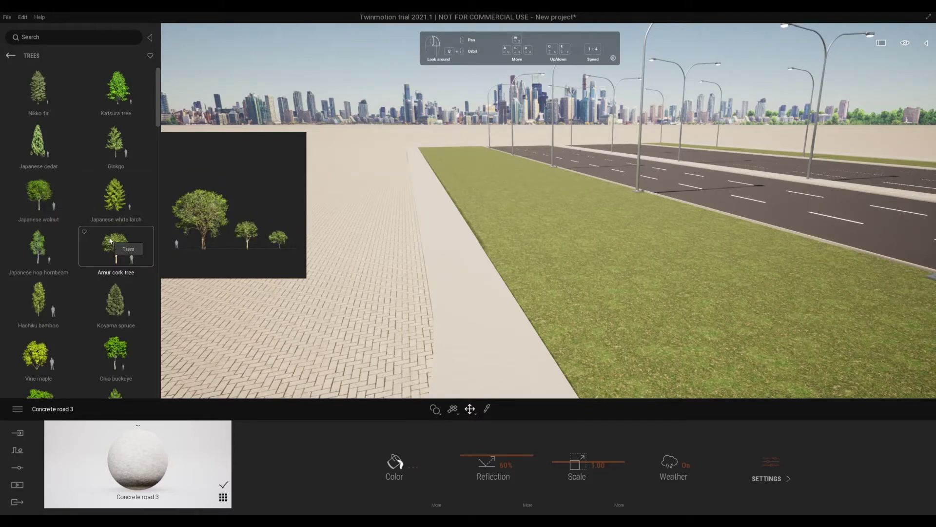
left_click_drag(115, 354, 469, 165)
Step: Duplicate the Ohio buckeye tree along the grass verge to form a row beside the road
right_click_drag(458, 212, 422, 252)
key("s")
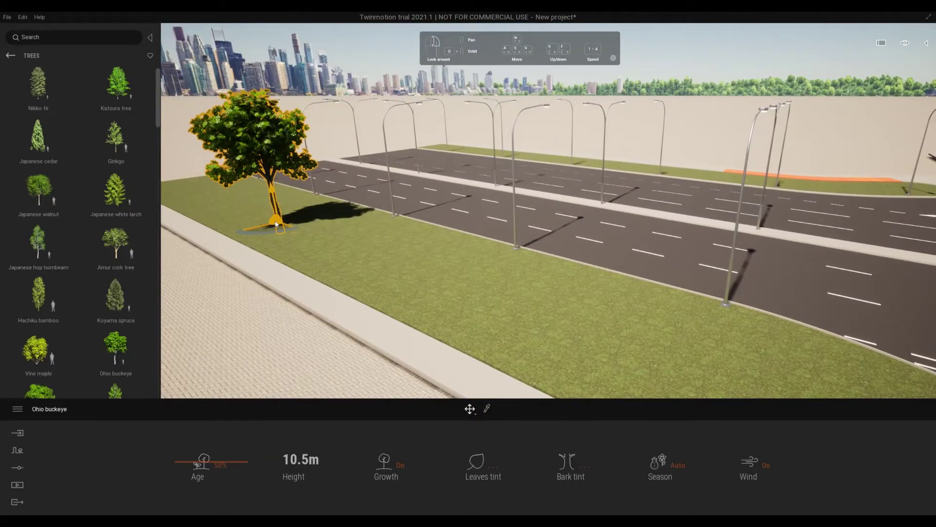
left_click_drag(276, 224, 396, 262, "alt")
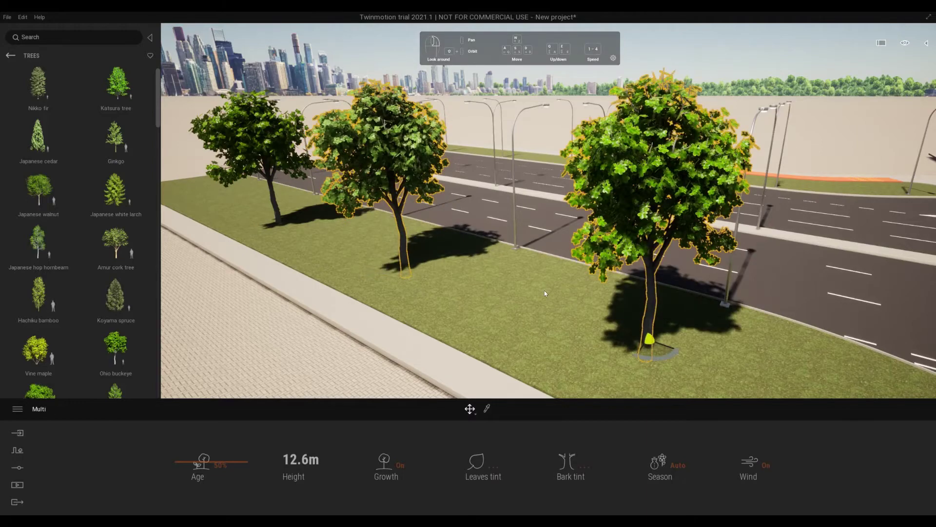
Step: Move the Ohio buckeye tree nearest the zebra crossing slightly away from the road on the verge
key("s")
right_click_drag(556, 294, 564, 268)
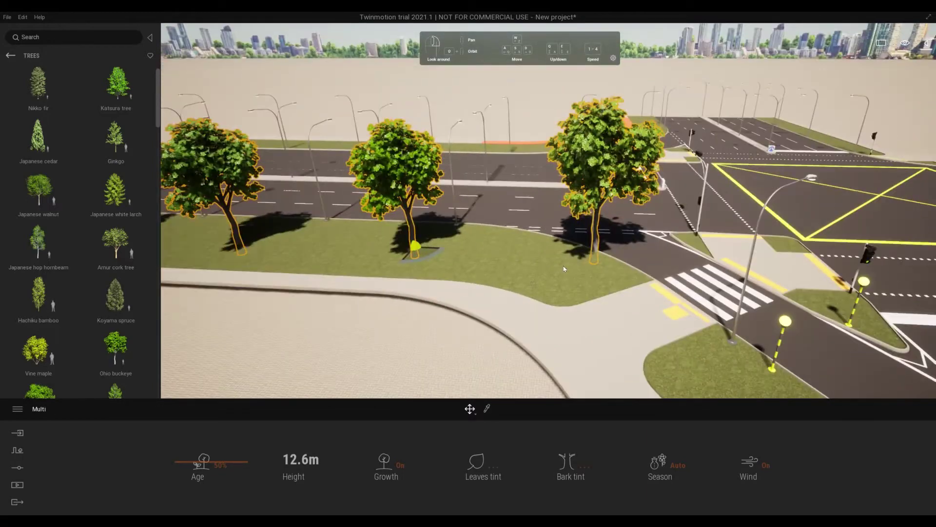
left_click(594, 237)
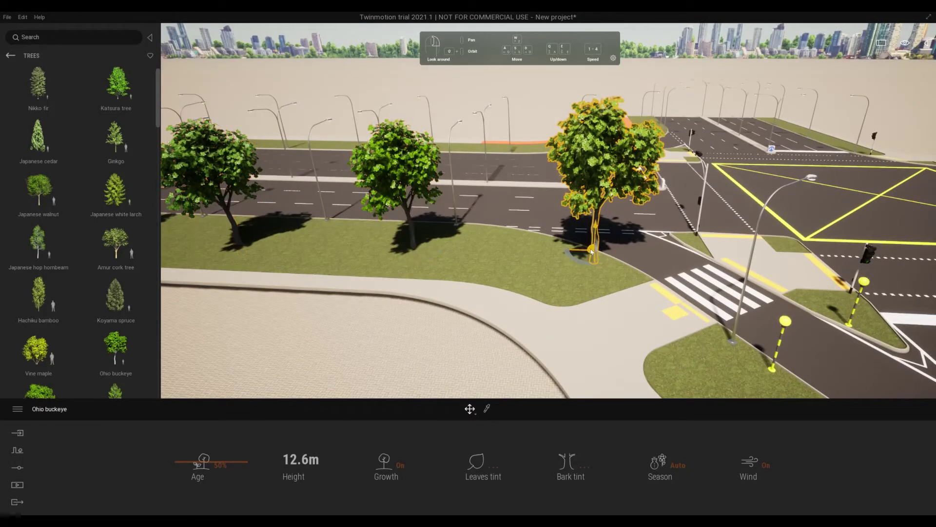
left_click_drag(592, 251, 568, 261)
right_click_drag(568, 261, 536, 255)
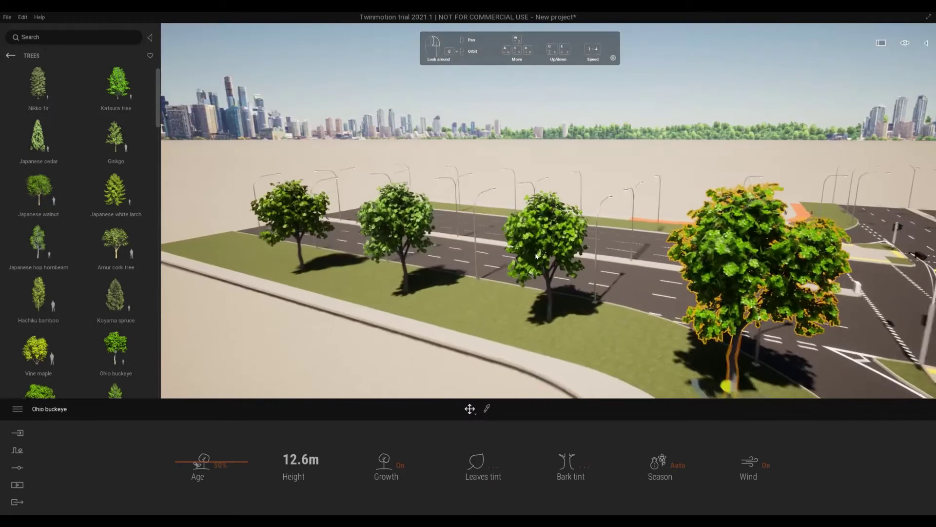
Step: Duplicate the last Ohio buckeye tree in the row farther along the grass verge, near the end of the road
key("w")
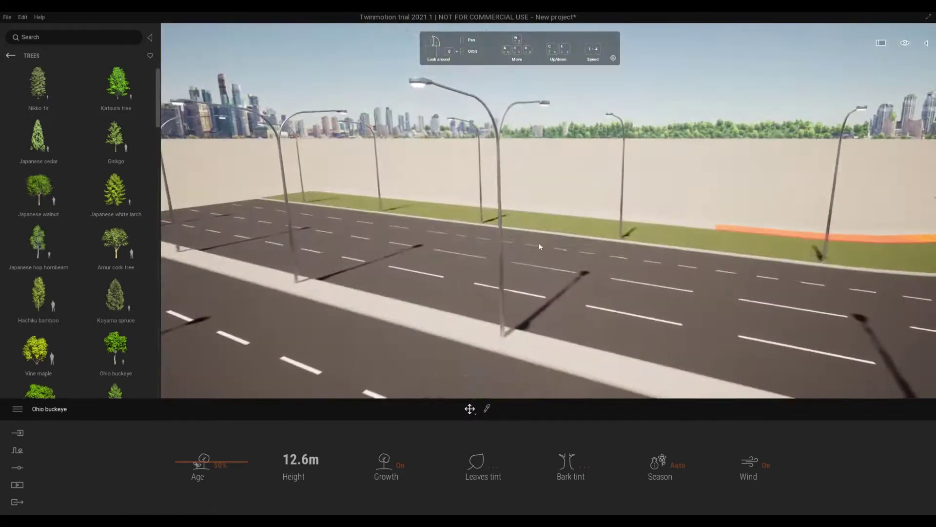
key("w")
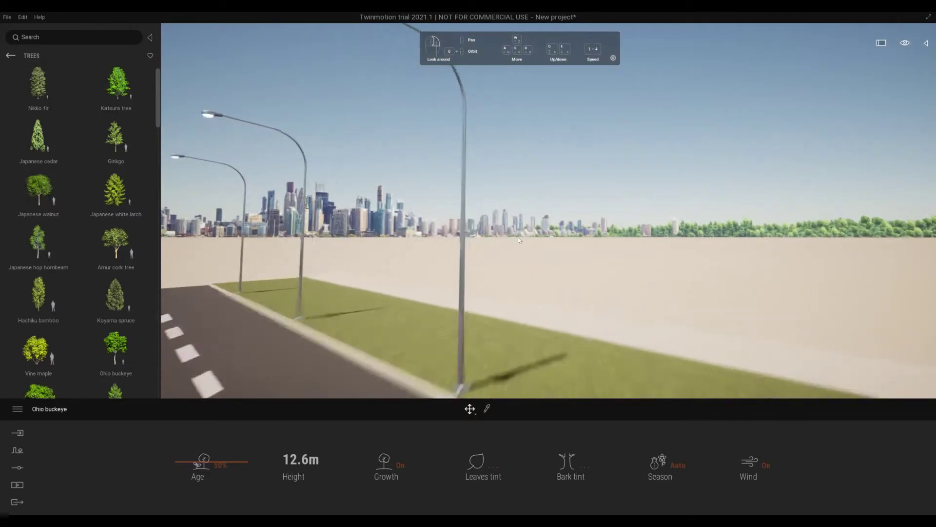
key("w")
right_click_drag(570, 259, 625, 195)
key("s")
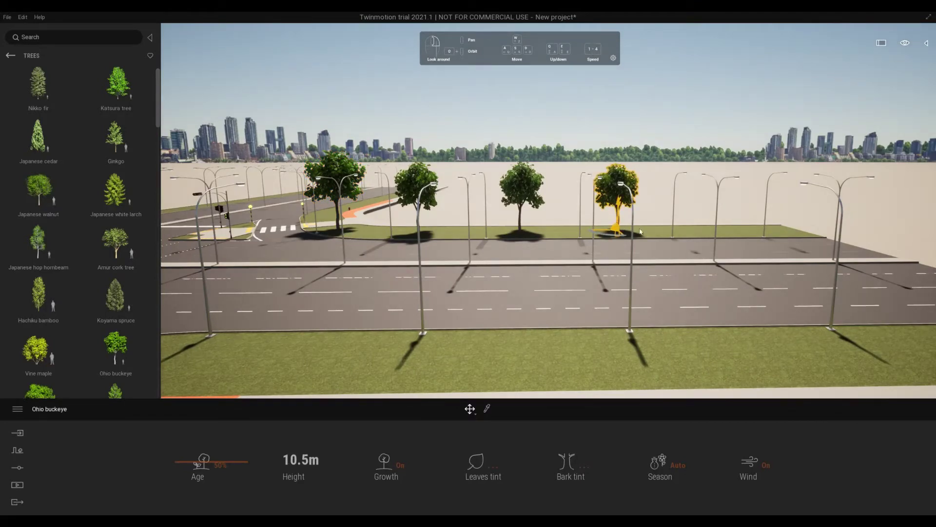
left_click_drag(641, 232, 724, 231, "alt")
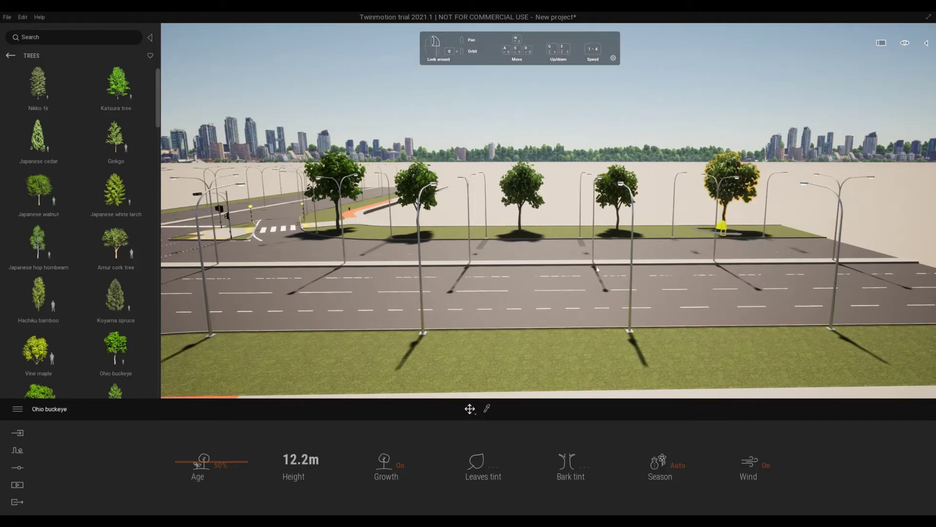
Step: Place a Japanese walnut tree at the far end of the grass verge on the opposite side of the road
scroll(662, 267, "down", 3)
right_click_drag(661, 267, 651, 253)
scroll(662, 266, "up", 3)
mouse_move(43, 188)
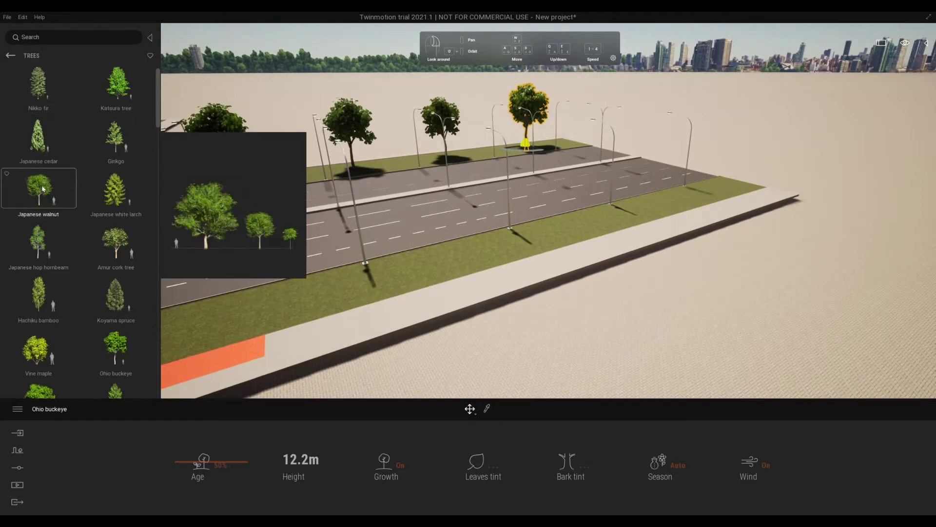
left_click_drag(43, 188, 1, 124)
left_click(10, 56)
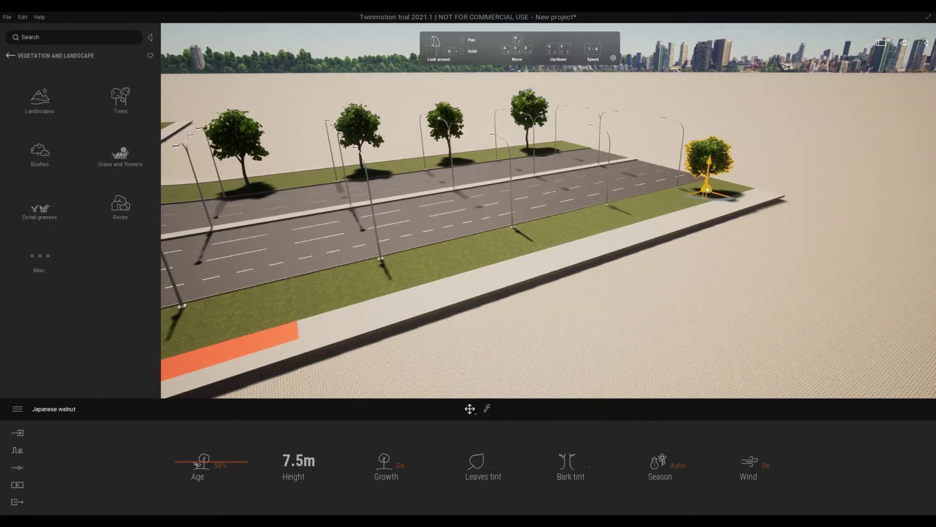
Step: Duplicate the Japanese walnut into four spaced copies along its verge and add one more beside the zebra crossing
left_click_drag(707, 189, 629, 211, "alt")
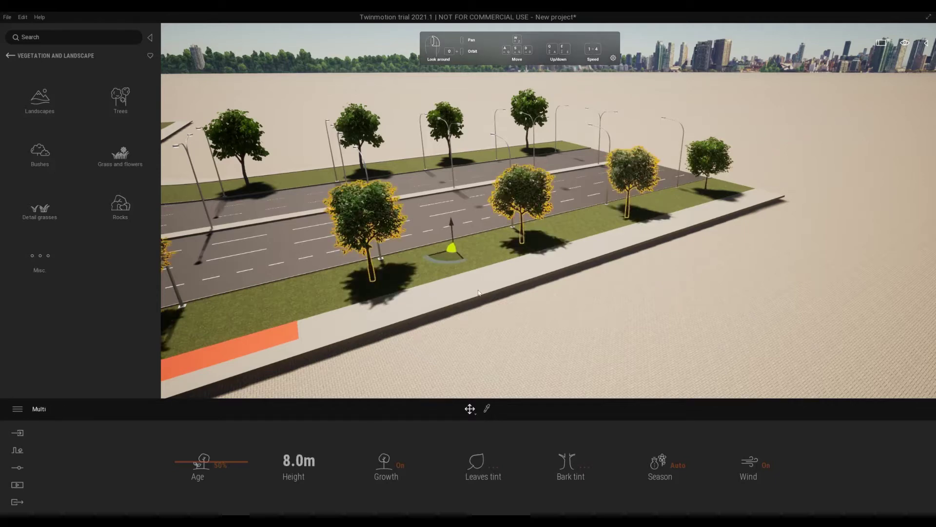
scroll(476, 290, "up", 3)
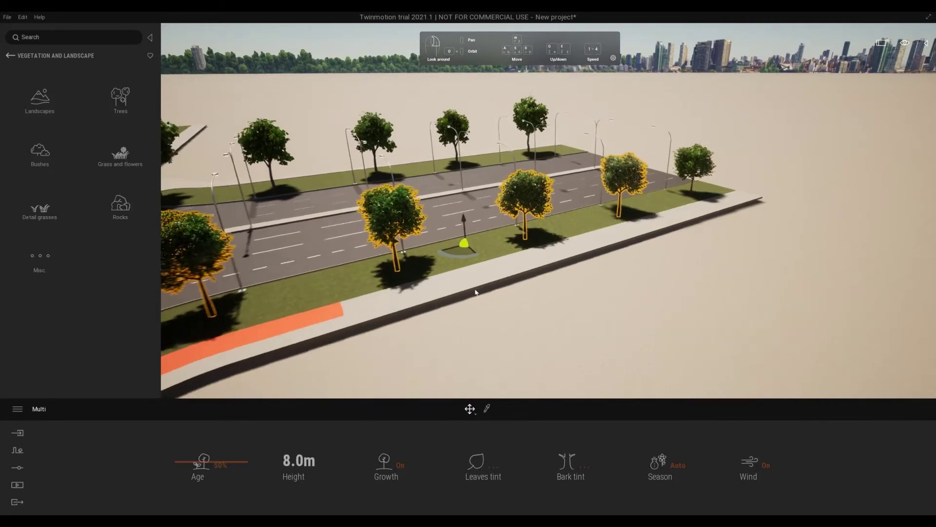
scroll(430, 282, "down", 2)
right_click_drag(431, 281, 410, 280)
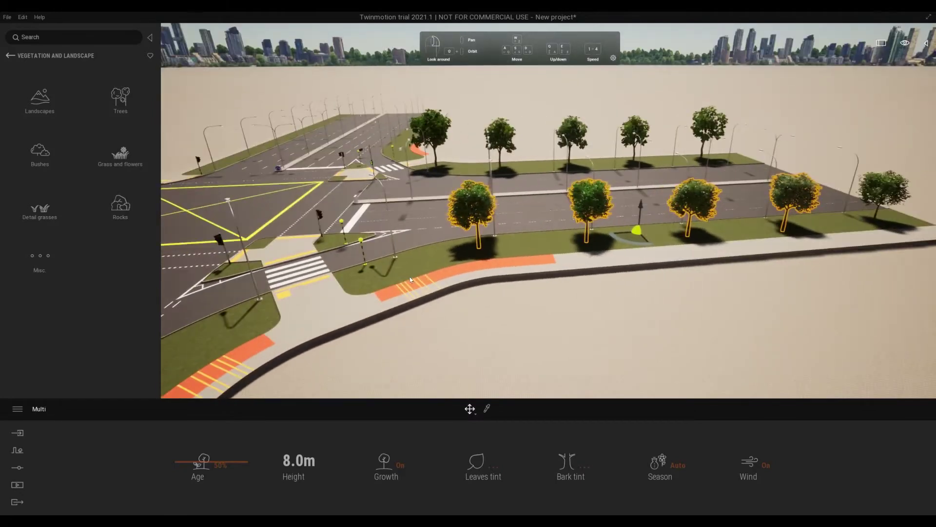
left_click(478, 242)
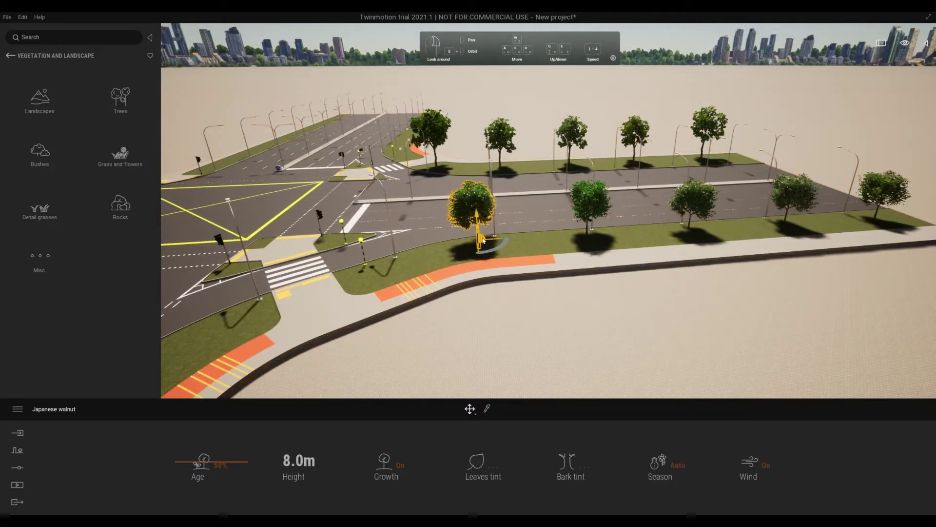
left_click_drag(472, 241, 385, 266)
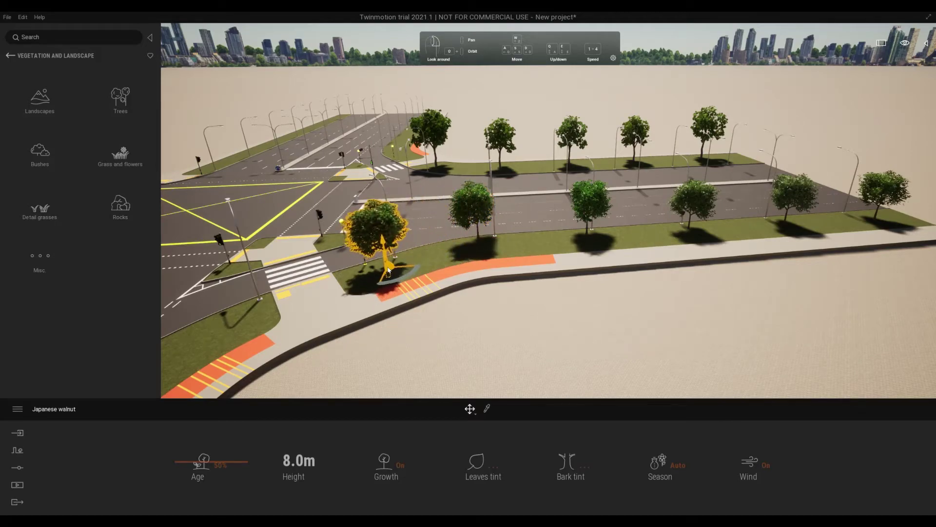
Step: Add three copies of the Japanese walnut along the curved grass verge on the other side of the zebra crossing
right_click_drag(452, 309, 491, 306)
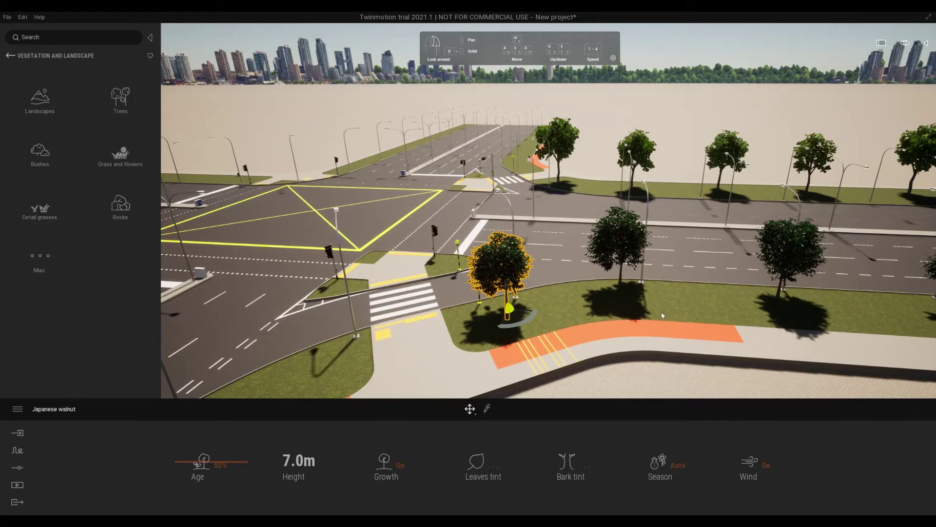
right_click_drag(662, 315, 721, 290)
key("s")
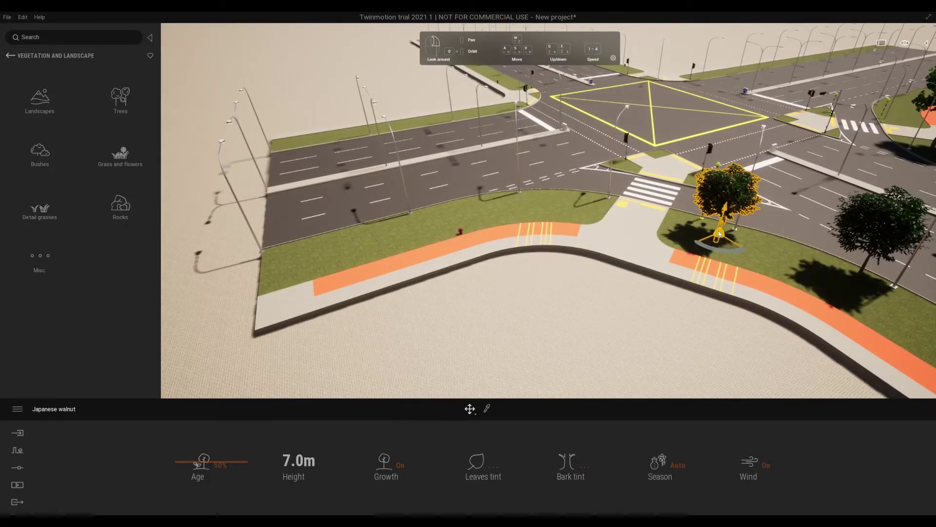
left_click_drag(719, 234, 313, 268)
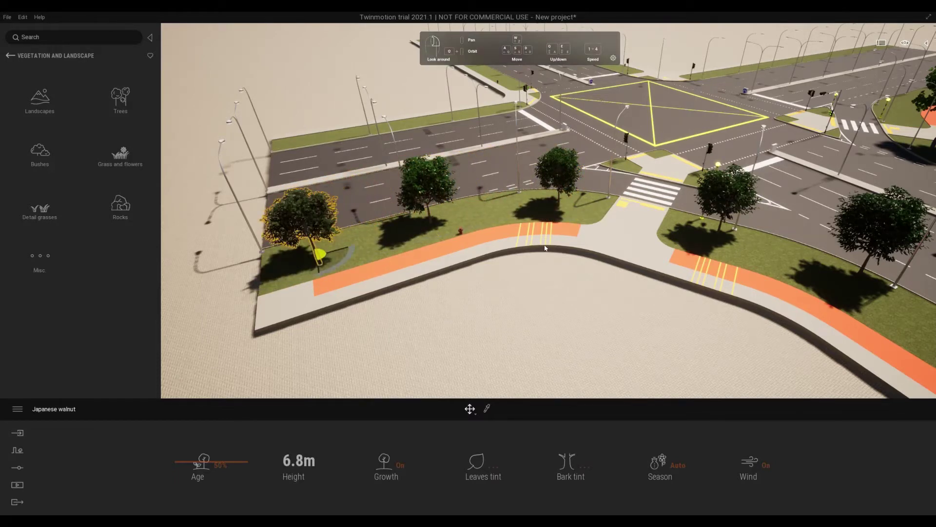
Step: Examine the junction, zebra crossing and newly planted verges from above and from near road level
scroll(545, 247, "down", 3)
right_click_drag(545, 247, 621, 236)
scroll(621, 236, "up", 5)
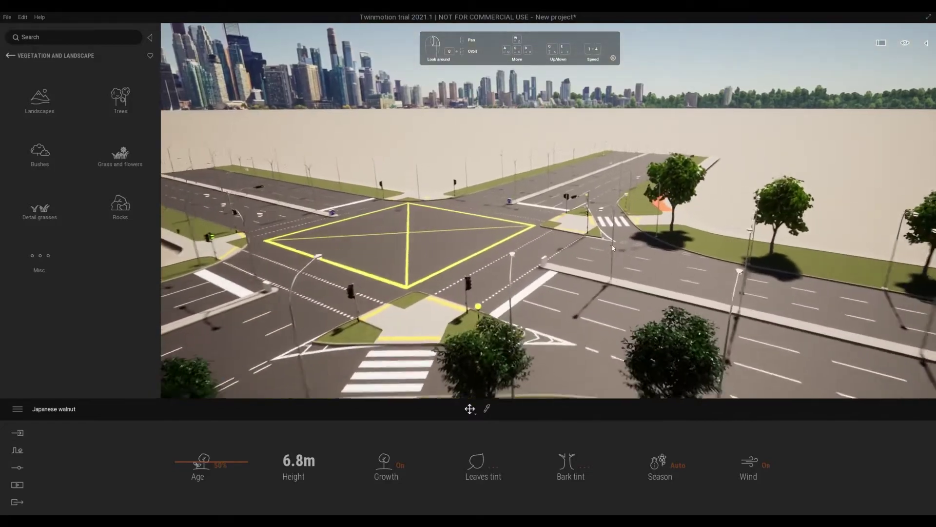
key("w")
right_click_drag(602, 267, 458, 268)
right_click_drag(655, 265, 517, 219)
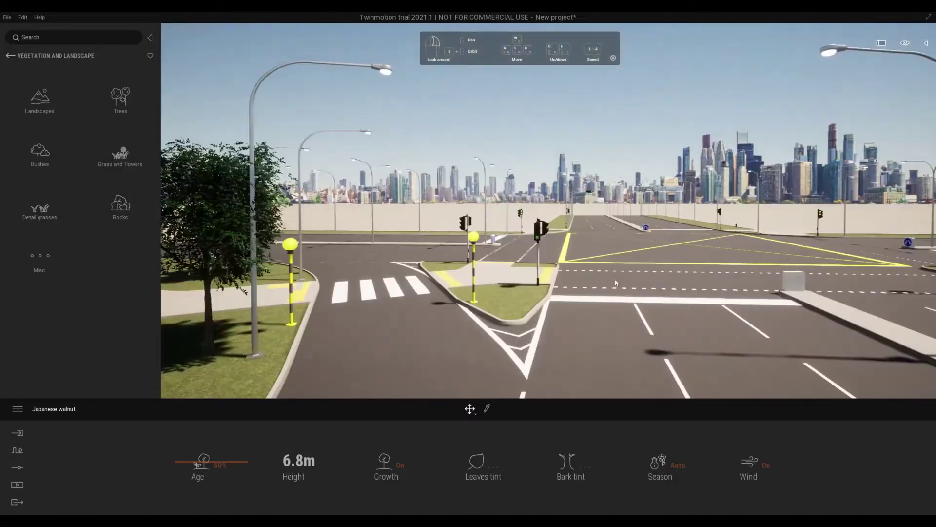
key("s")
right_click_drag(655, 265, 576, 256)
key("w")
key("w")
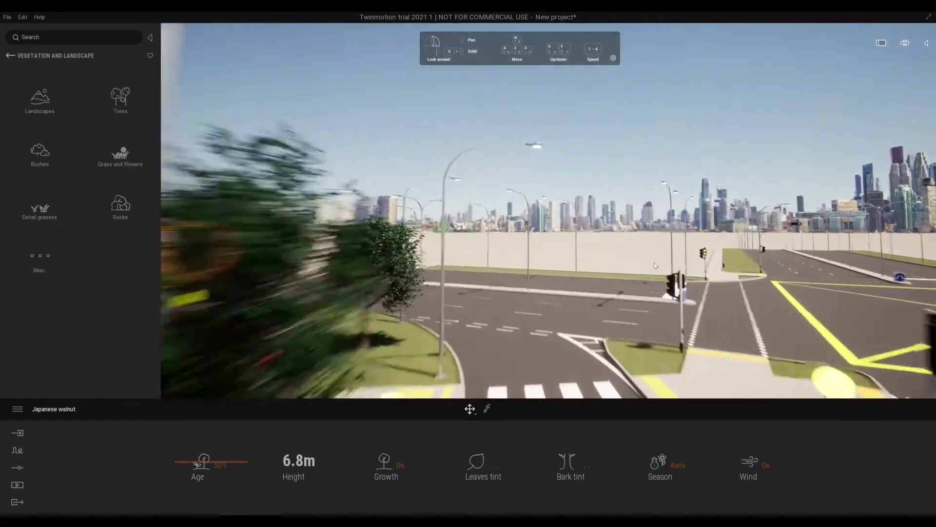
left_click(17, 451)
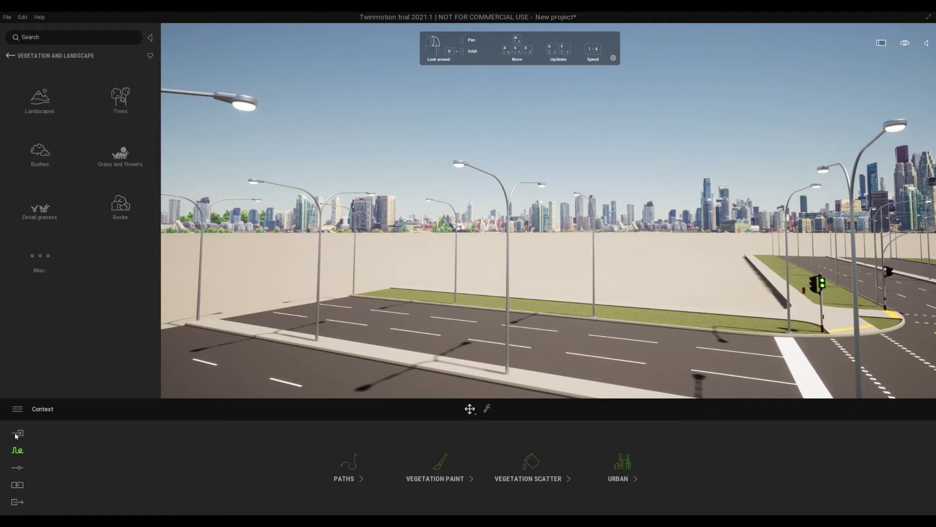
left_click(636, 476)
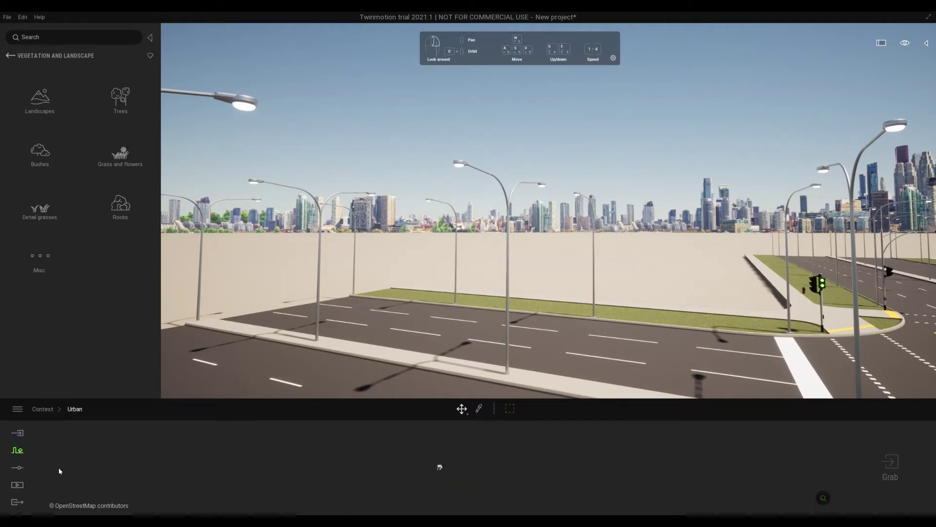
left_click(17, 432)
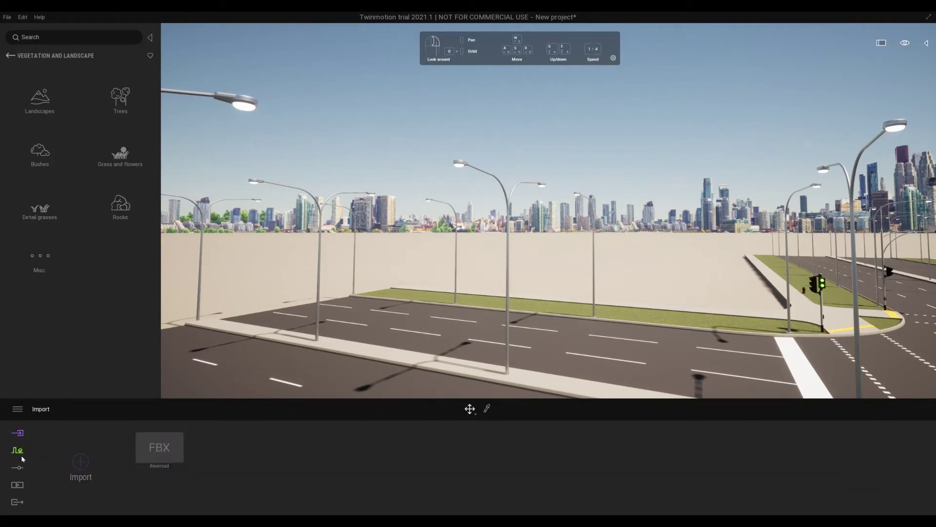
Step: Set the background picture in the scene's location settings to Countryside
left_click(17, 450)
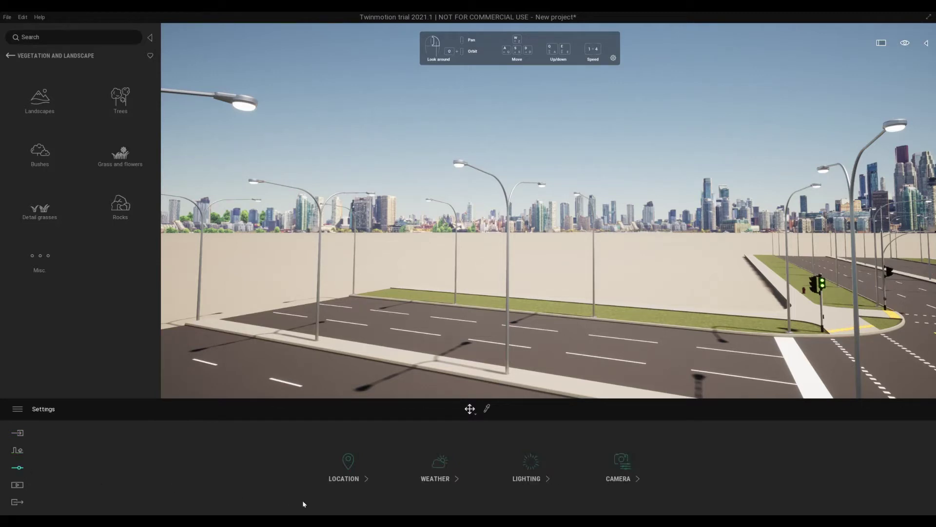
left_click(361, 475)
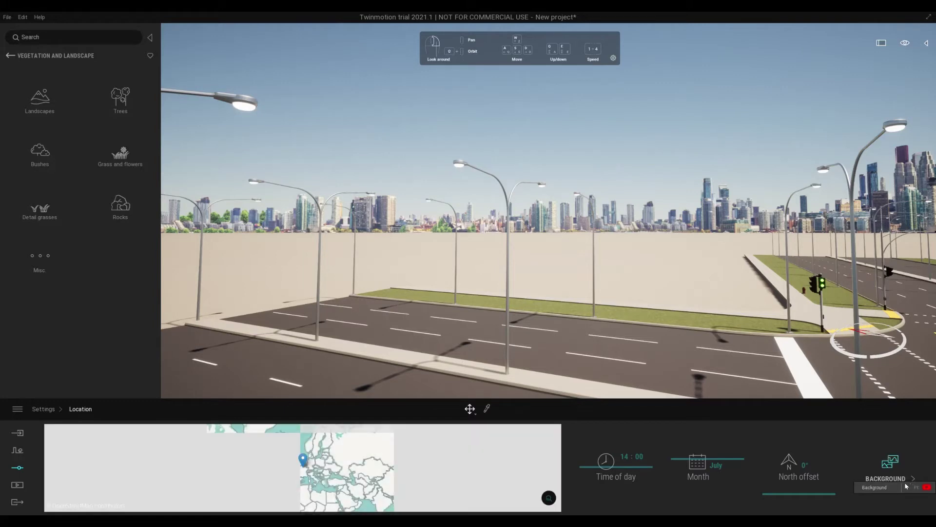
left_click(910, 480)
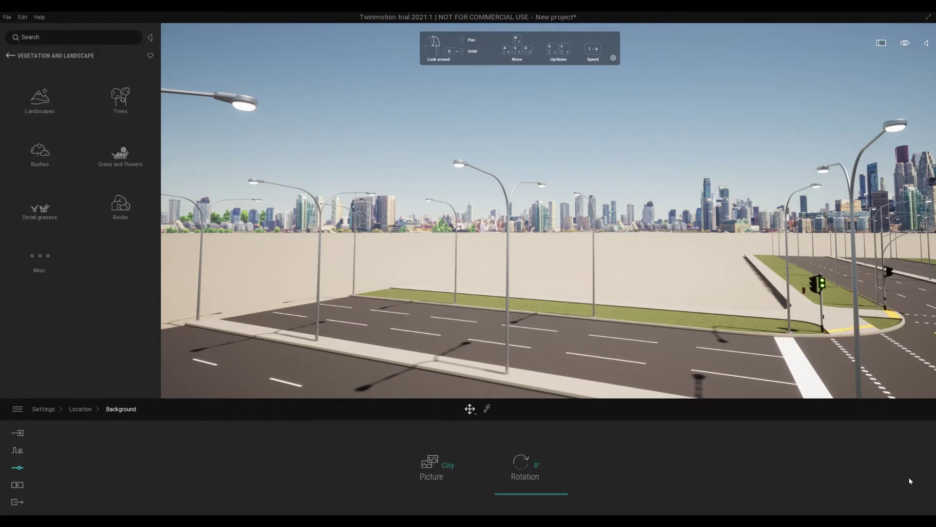
left_click(448, 467)
left_click(360, 285)
left_click(444, 466)
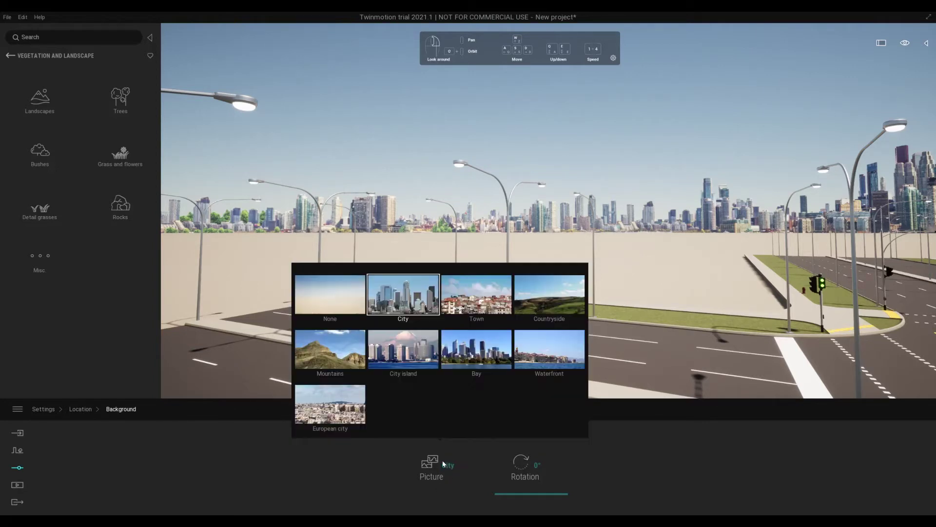
left_click(550, 305)
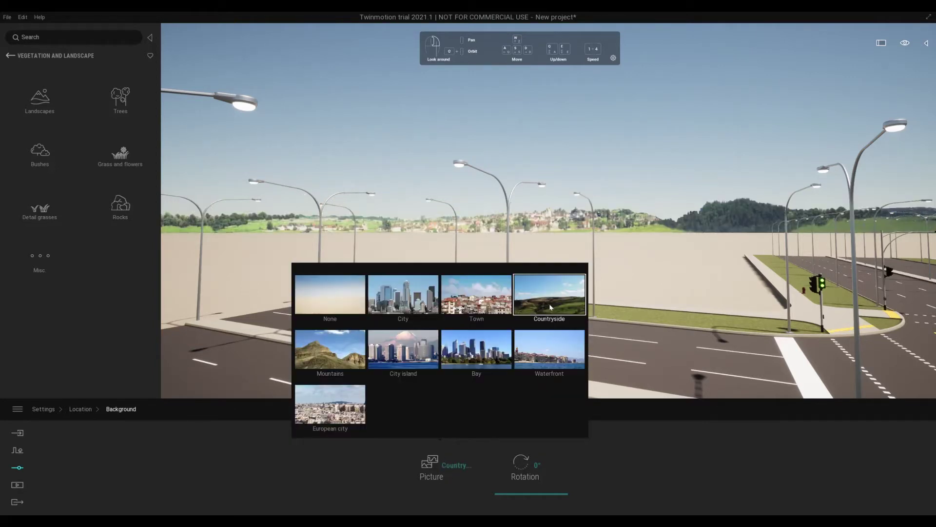
Step: Compare the Town, City and Mountains background pictures and return to Countryside
left_click(459, 307)
left_click(404, 304)
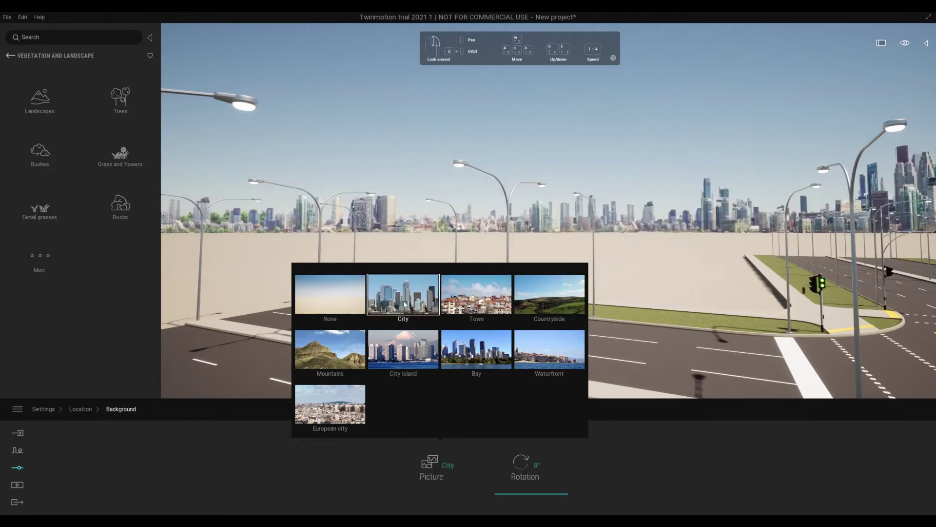
left_click(336, 341)
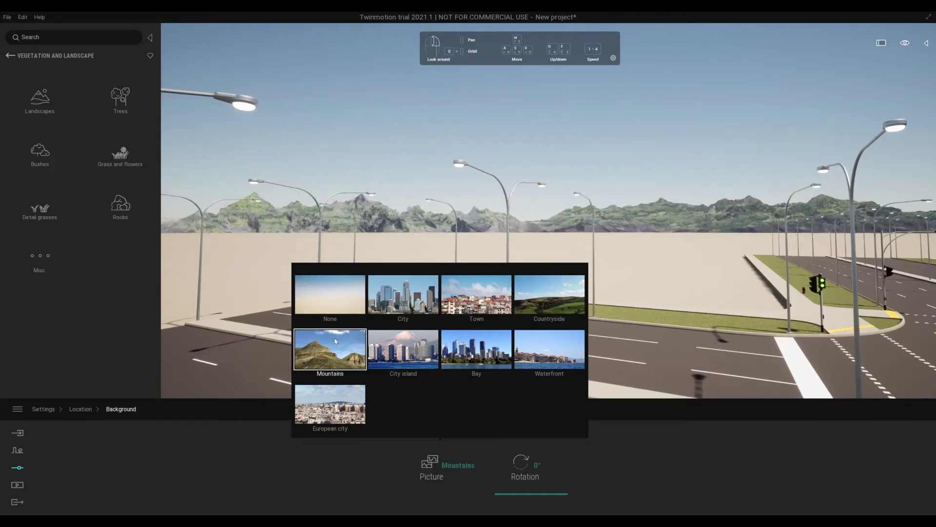
left_click(553, 306)
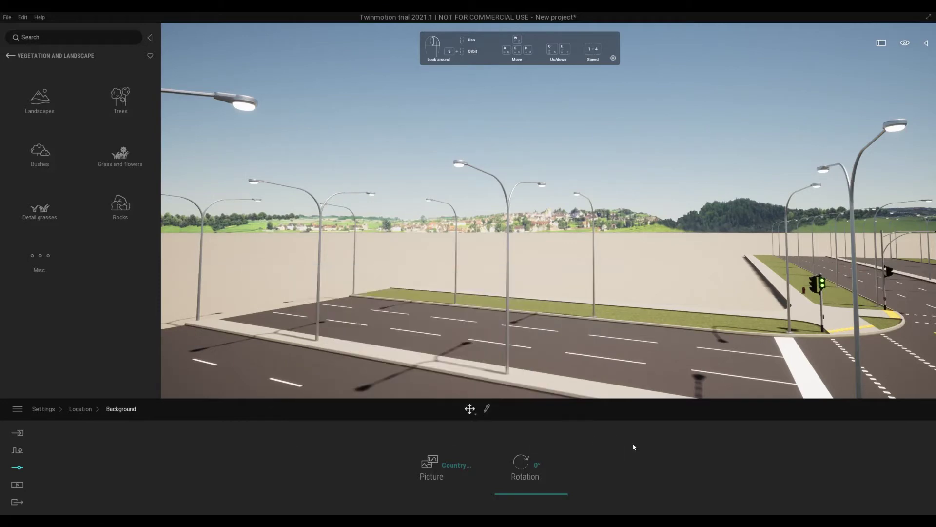
Step: Place the Flat grass landscape from the vegetation and landscape library in the scene around the road junction
right_click_drag(539, 295, 245, 196)
key("w")
key("s")
left_click(37, 103)
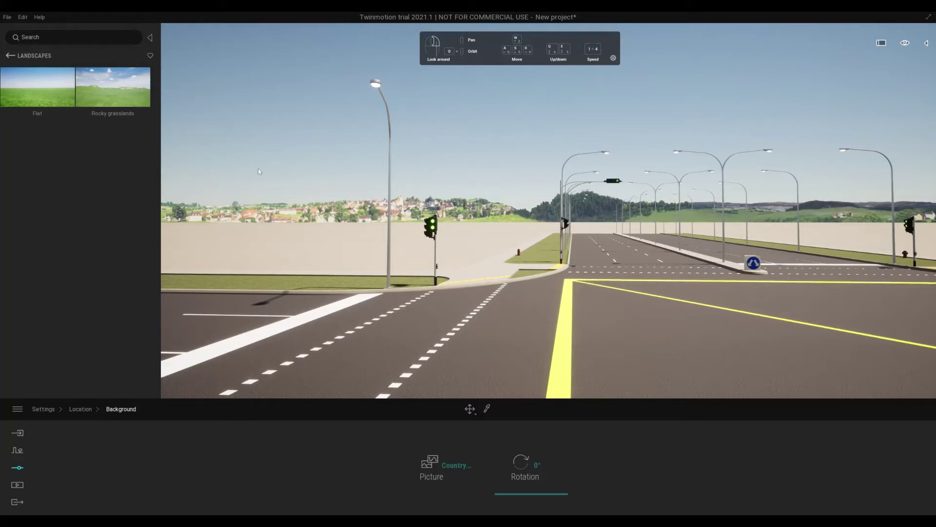
left_click(429, 242)
Step: Examine how the grass landscape meets the roads, footpaths and tree-lined verges around the model
key("w")
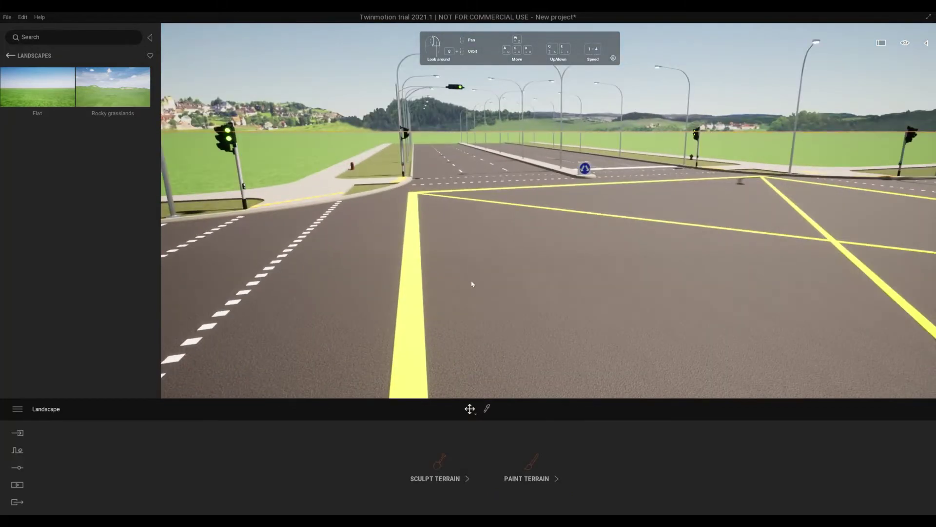
middle_click_drag(472, 283, 400, 239, "shift")
key("w")
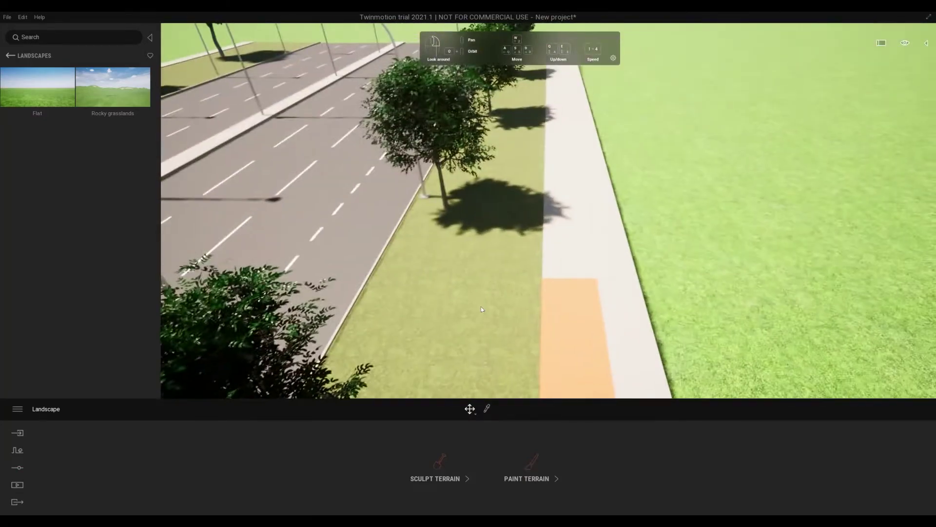
mouse_move(480, 307)
left_mouse_down()
mouse_move(430, 300)
mouse_move(476, 297)
left_mouse_up()
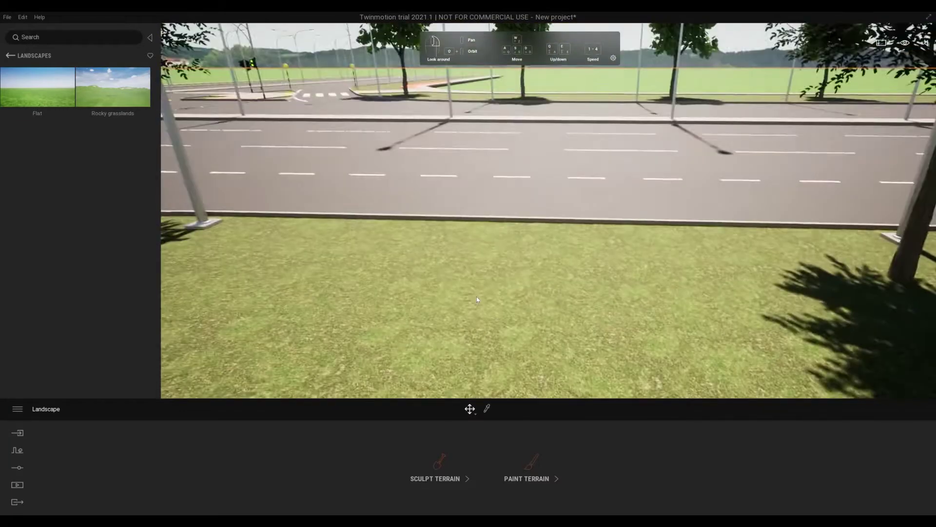
left_click_drag(575, 323, 296, 159)
right_click_drag(296, 159, 684, 336)
scroll(686, 327, "up", 6)
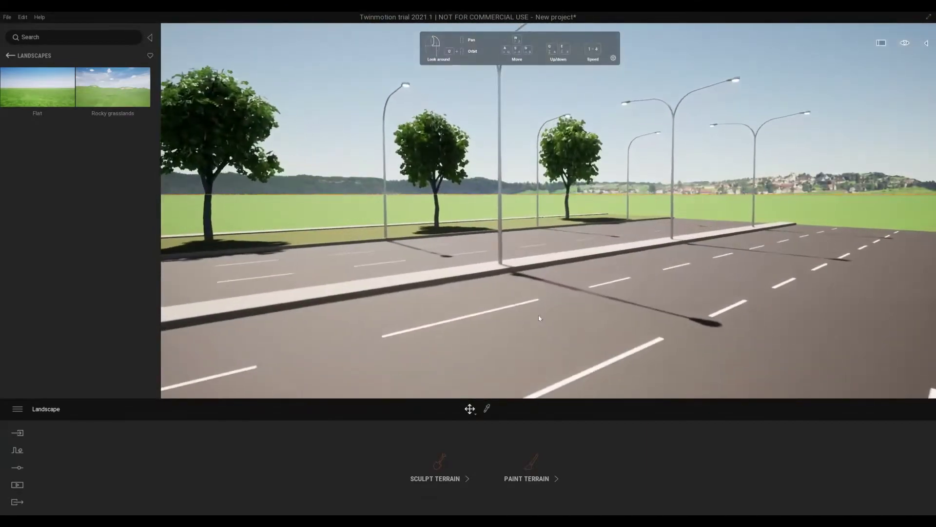
right_click_drag(538, 315, 668, 279)
scroll(561, 289, "down", 5)
right_click_drag(541, 258, 599, 253)
scroll(599, 252, "up", 6)
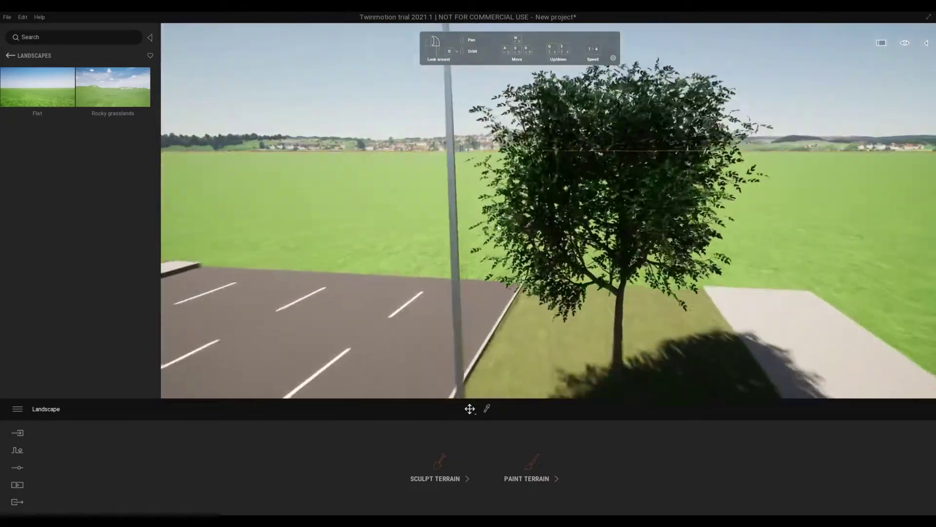
scroll(498, 228, "up", 3)
right_click_drag(574, 212, 493, 215)
scroll(574, 212, "up", 3)
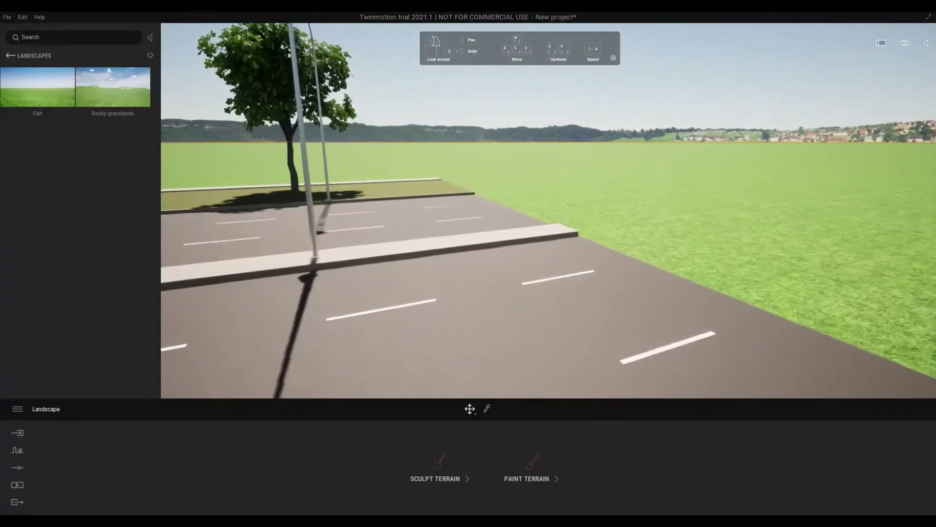
Step: Change the scene's time of day to a low golden sun that casts long tree and lamp-post shadows along the road
right_click_drag(575, 212, 473, 220)
scroll(574, 212, "down", 6)
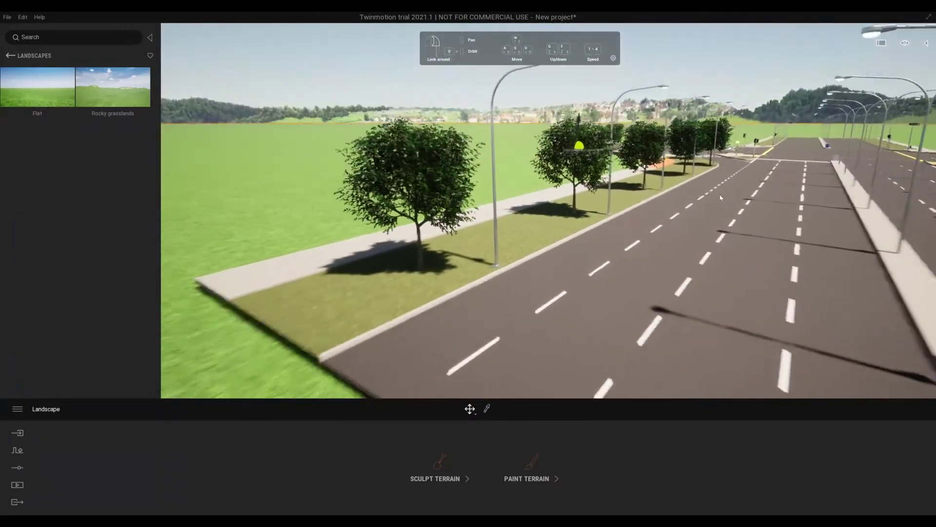
right_click_drag(574, 212, 629, 212)
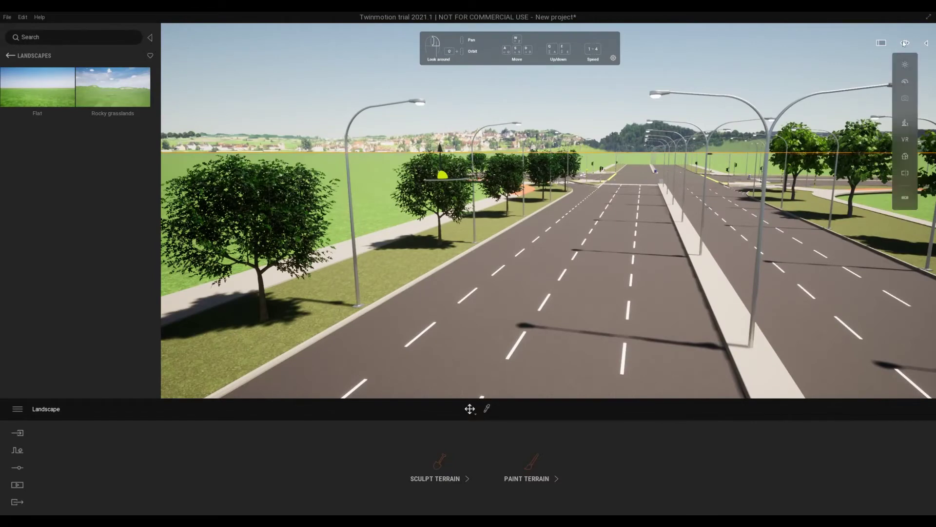
mouse_move(907, 64)
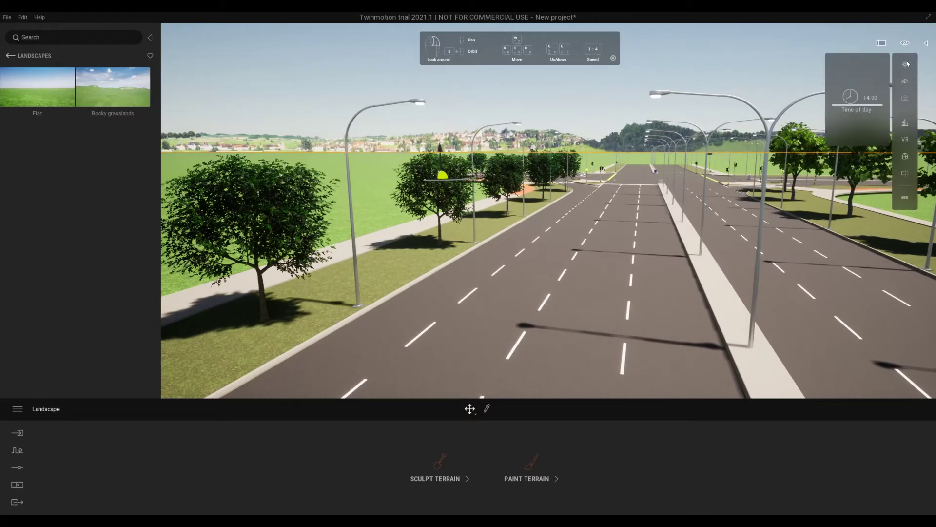
left_click_drag(841, 105, 837, 90)
right_click_drag(536, 215, 651, 245)
key("w")
key("w")
right_click_drag(615, 205, 611, 230)
key("s")
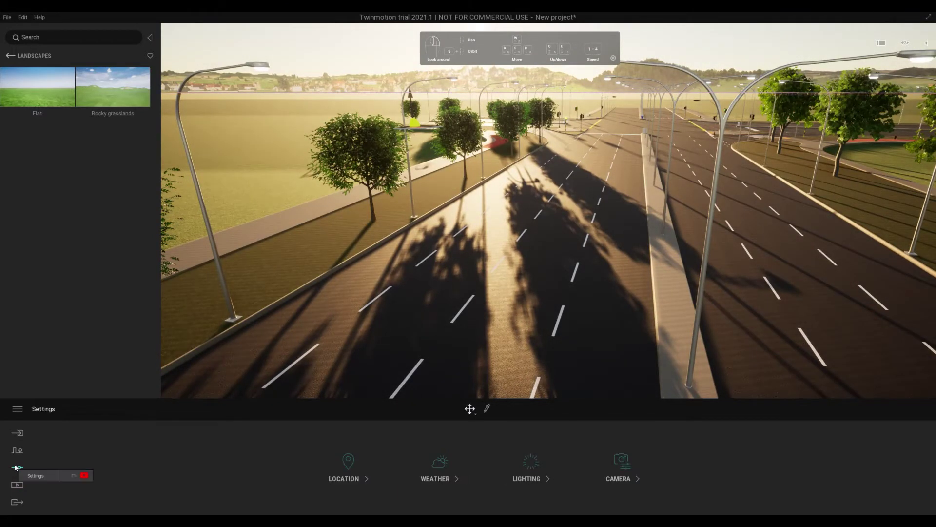
Step: Set the scene lighting to a white balance of 10682K, an exposure of 0.68 and a shadow distance of 861m
left_click(533, 478)
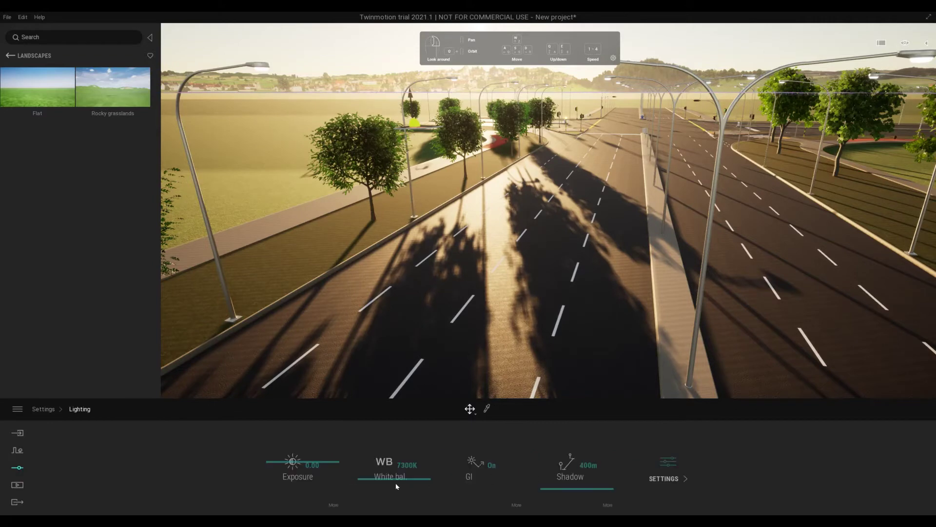
left_click_drag(390, 467, 390, 460)
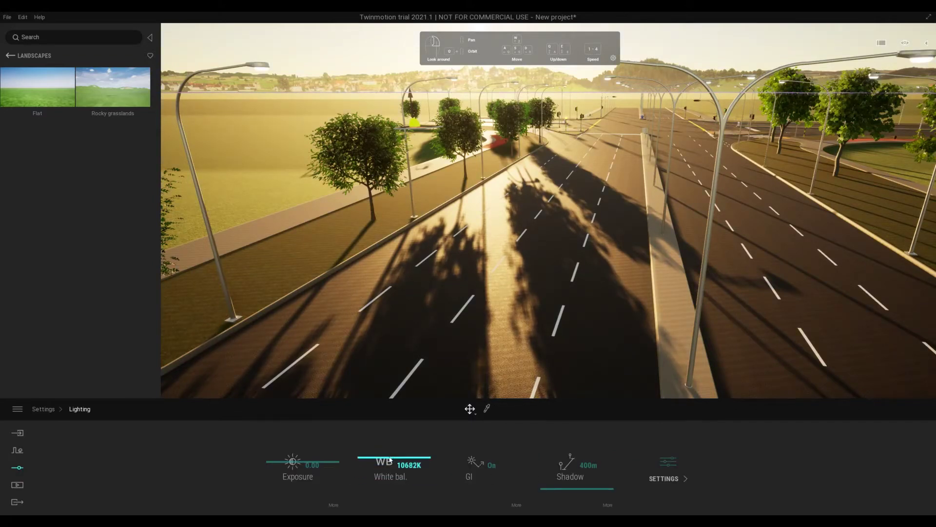
left_click_drag(303, 467, 306, 466)
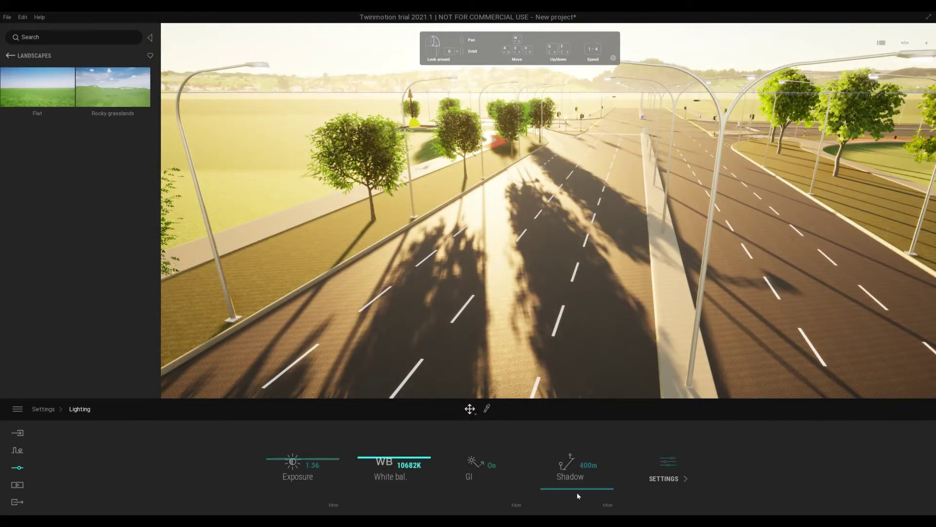
left_click_drag(598, 491, 593, 488)
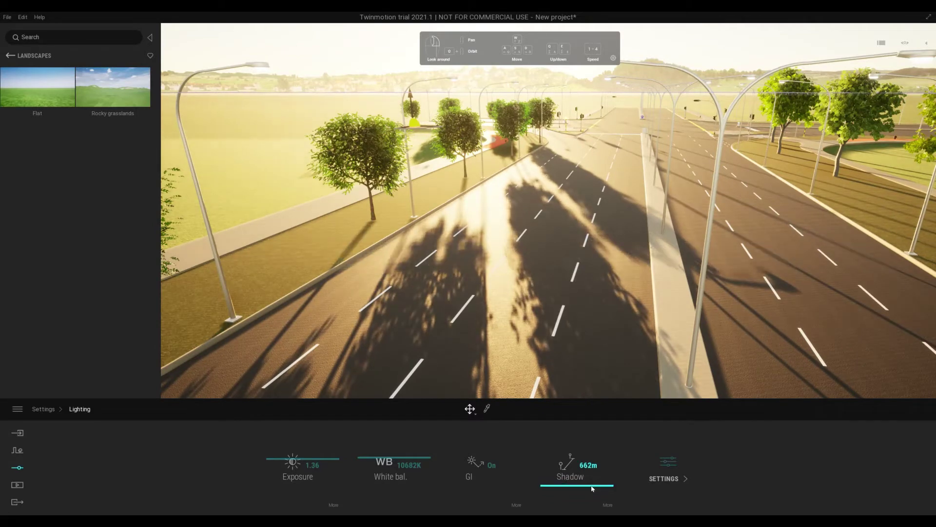
left_click_drag(302, 466, 305, 463)
left_click_drag(551, 485, 554, 487)
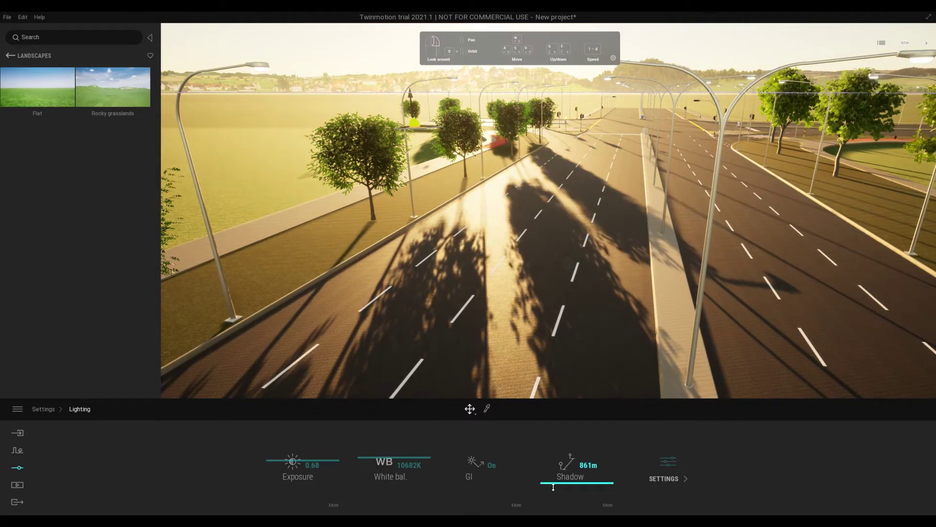
Step: In the advanced lighting settings, raise the moon intensity to 5.84 and the stars intensity to 1.86
left_click(685, 478)
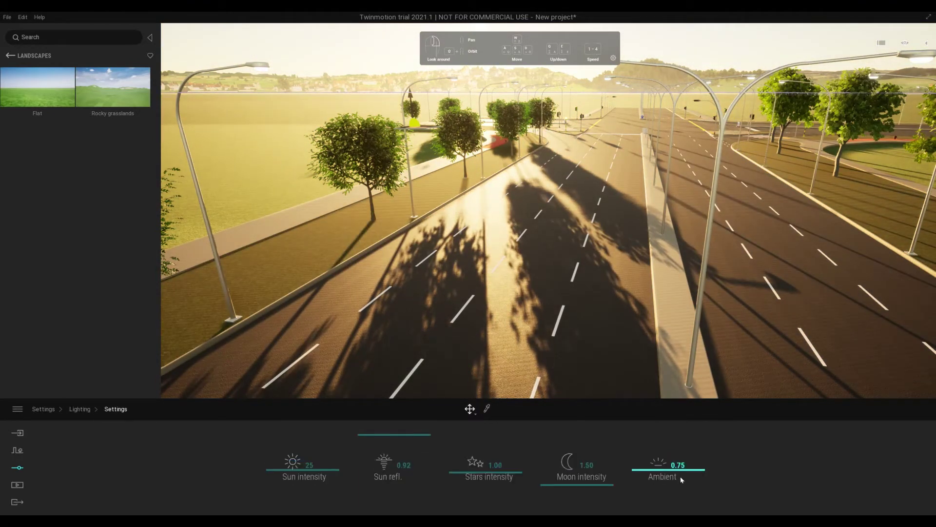
left_click_drag(587, 480, 587, 479)
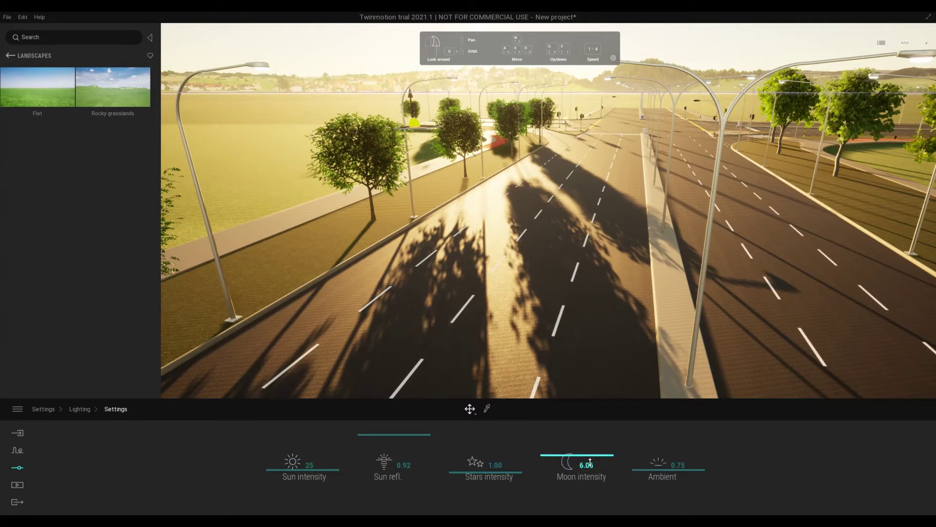
left_click_drag(496, 465, 496, 453)
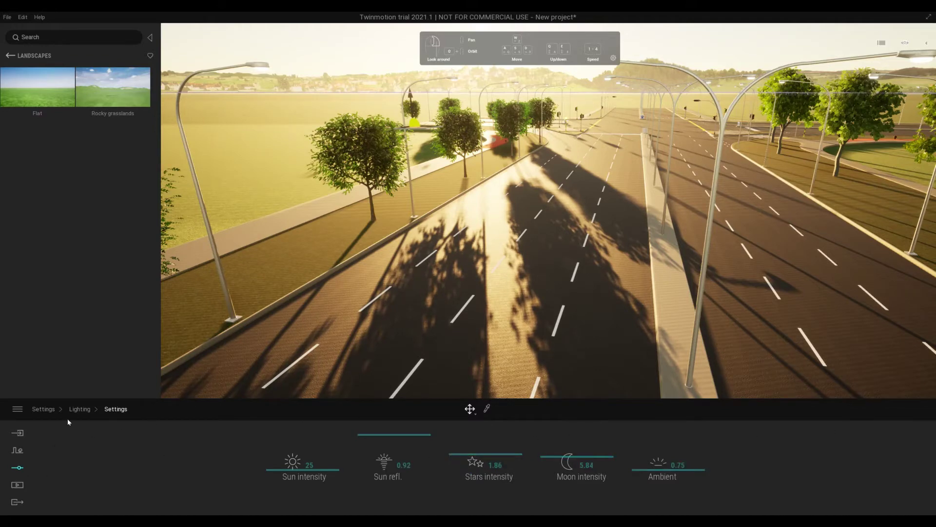
Step: Set the weather between sunny and cloudy so puddles cover the road, and shift the season from summer to early autumn
left_click(43, 410)
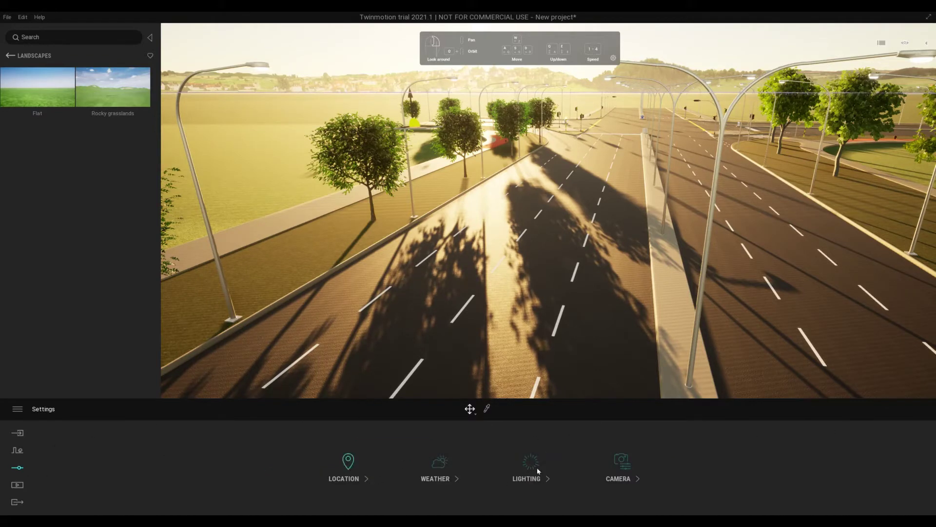
left_click(441, 463)
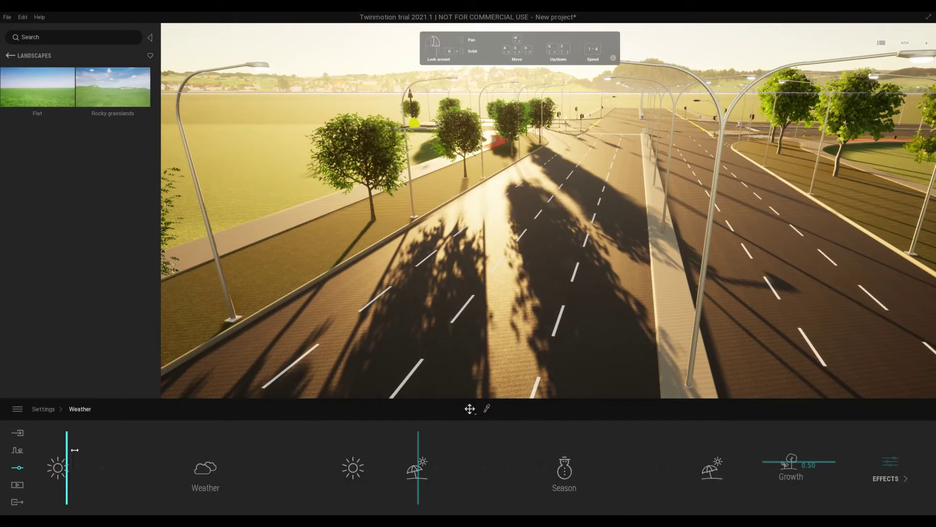
left_click_drag(111, 453, 163, 464)
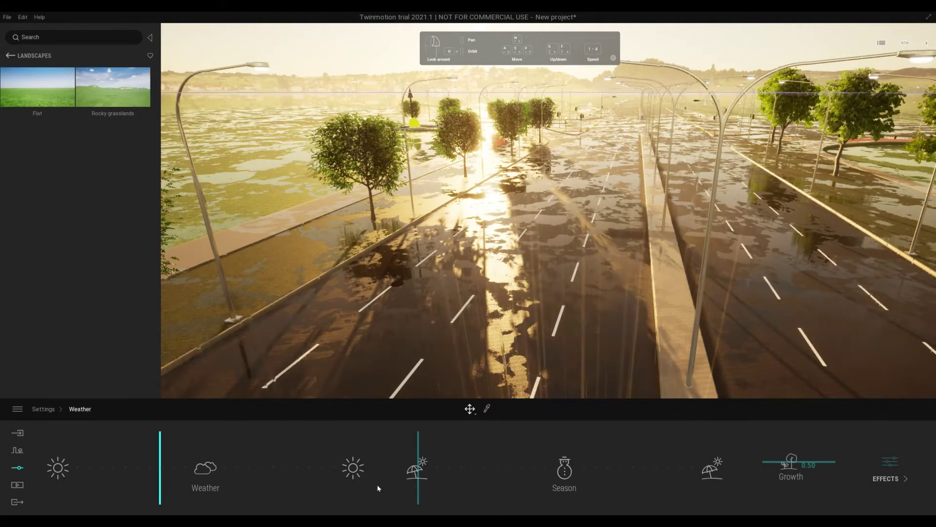
mouse_move(424, 452)
left_mouse_down()
mouse_move(549, 462)
mouse_move(513, 466)
mouse_move(521, 467)
left_mouse_up()
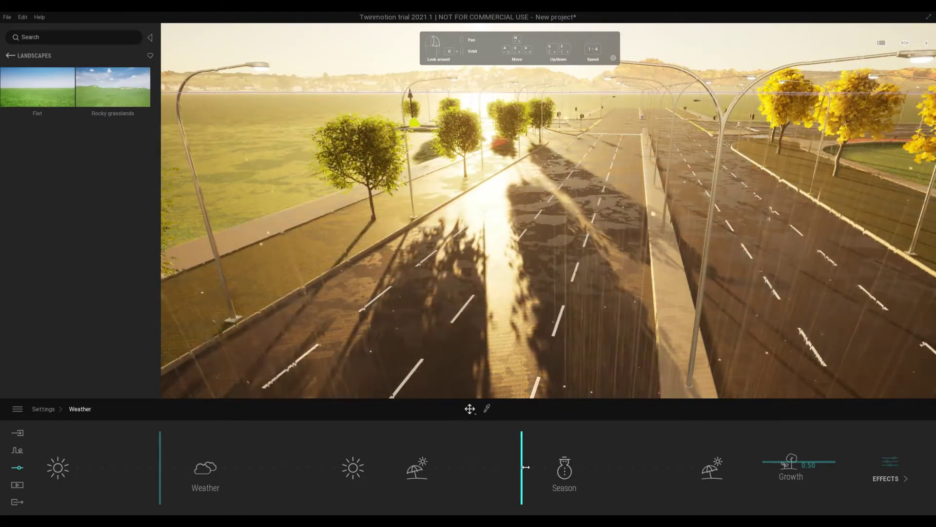
mouse_move(164, 449)
left_mouse_down()
mouse_move(176, 448)
mouse_move(143, 449)
mouse_move(152, 449)
left_mouse_up()
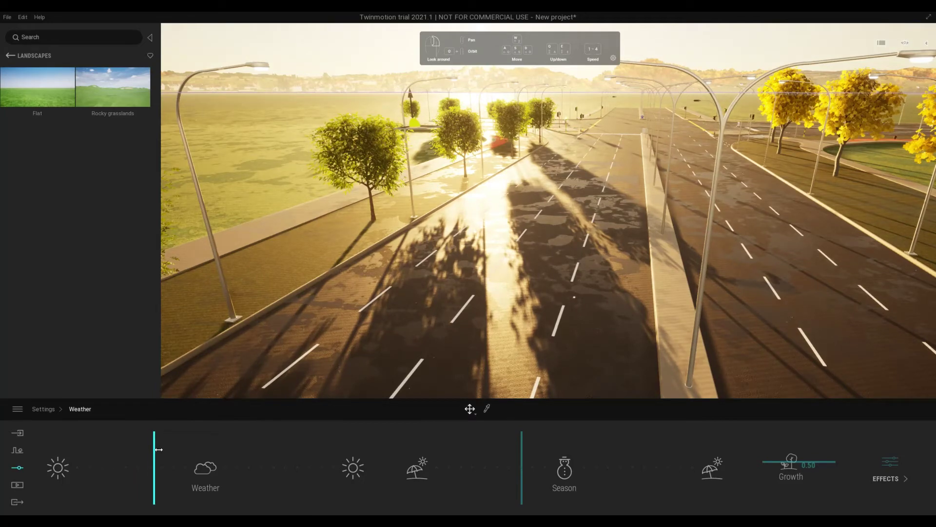
left_click_drag(513, 450, 474, 455)
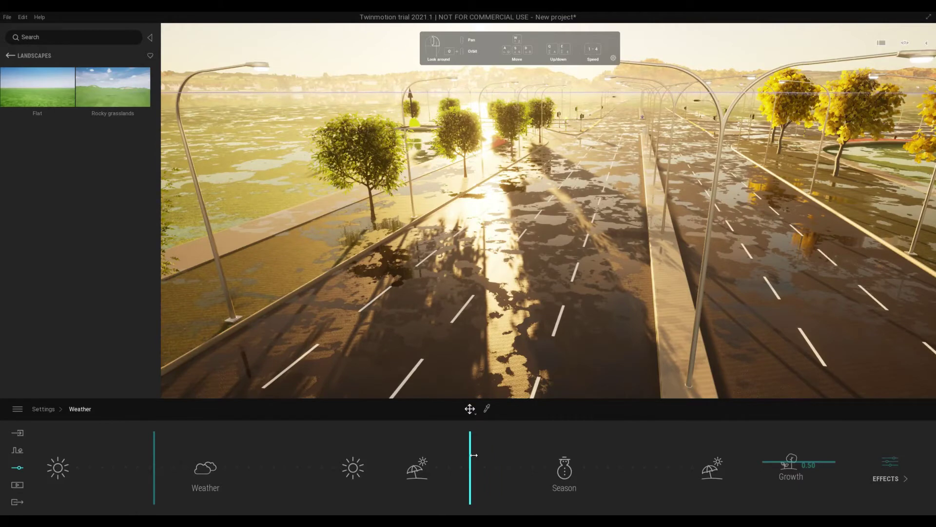
mouse_move(167, 450)
left_mouse_down()
mouse_move(202, 453)
mouse_move(145, 452)
left_mouse_up()
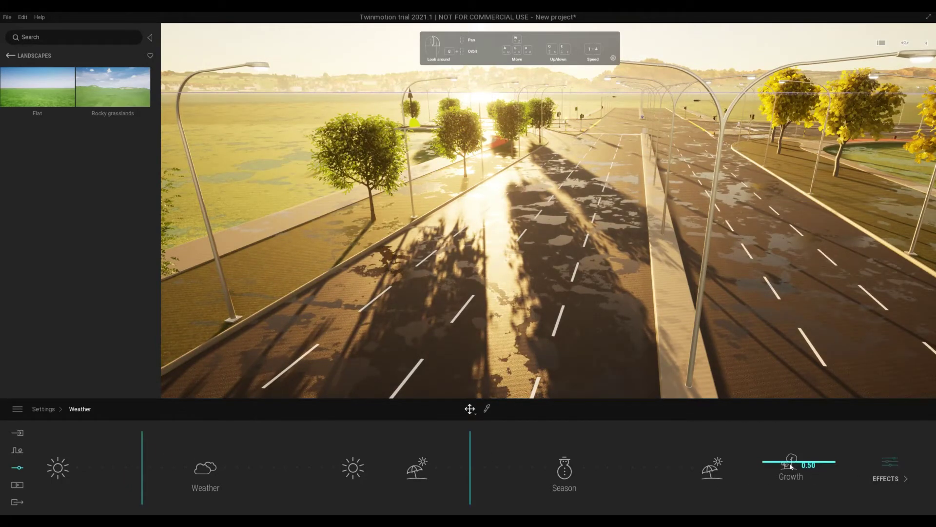
Step: Increase the vegetation growth to about 0.6 and set the smog weather effect to 50%
left_click_drag(791, 466, 791, 459)
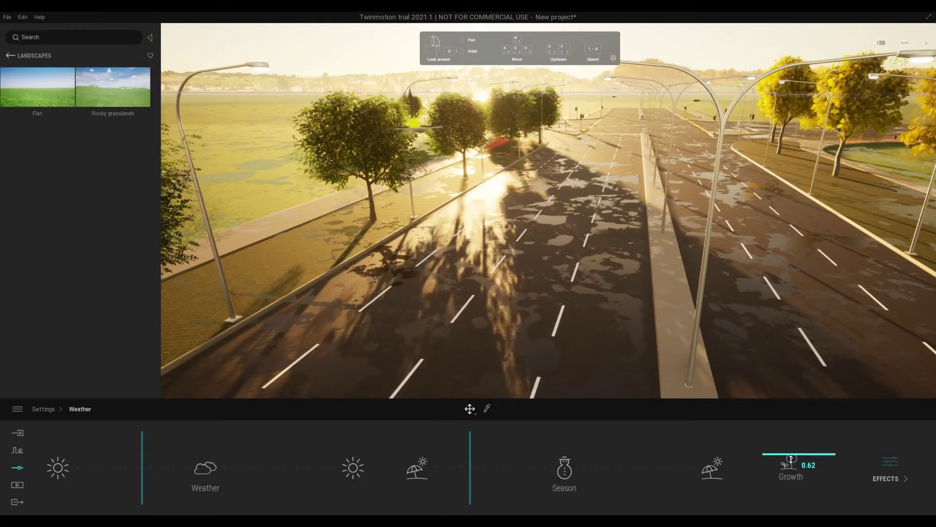
left_click(890, 480)
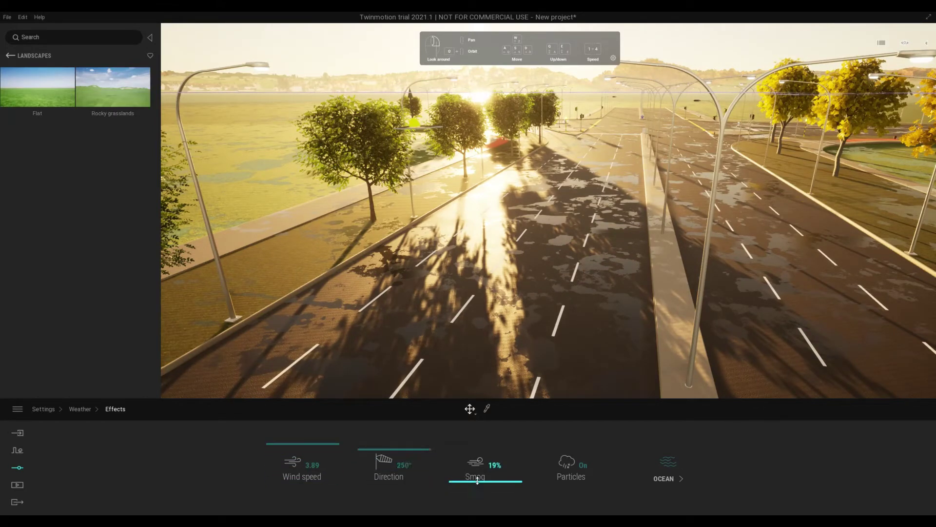
left_click_drag(478, 473, 479, 467)
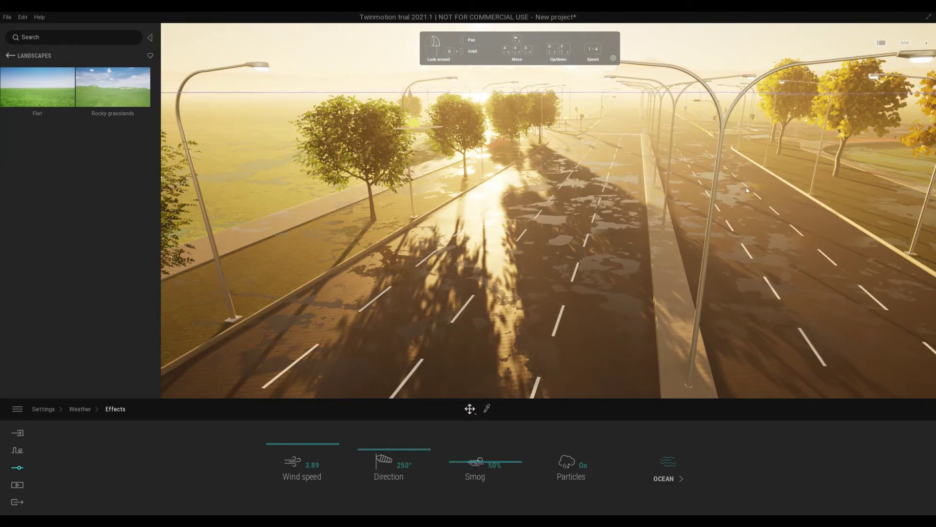
Step: Start vegetation painting for the grass verge beside the footpath and open the grass and flowers library
scroll(535, 257, "up", 5)
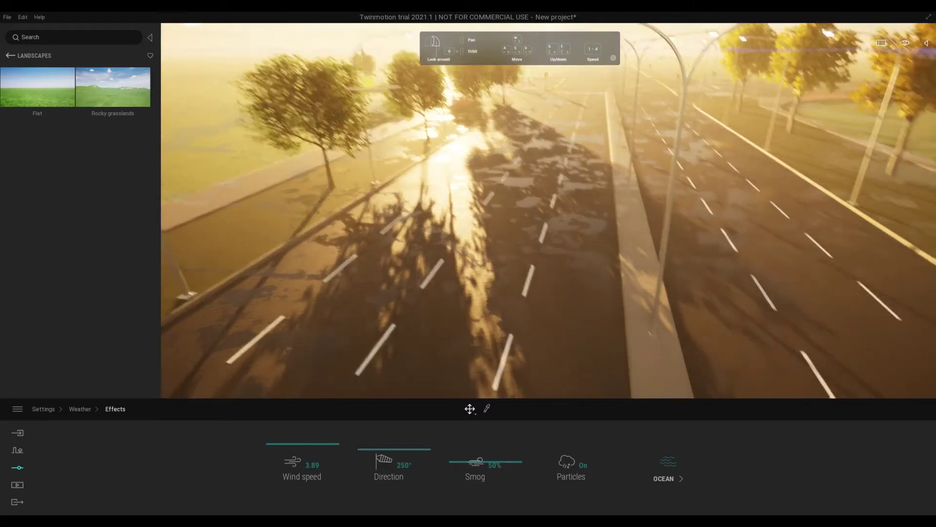
scroll(517, 235, "up", 5)
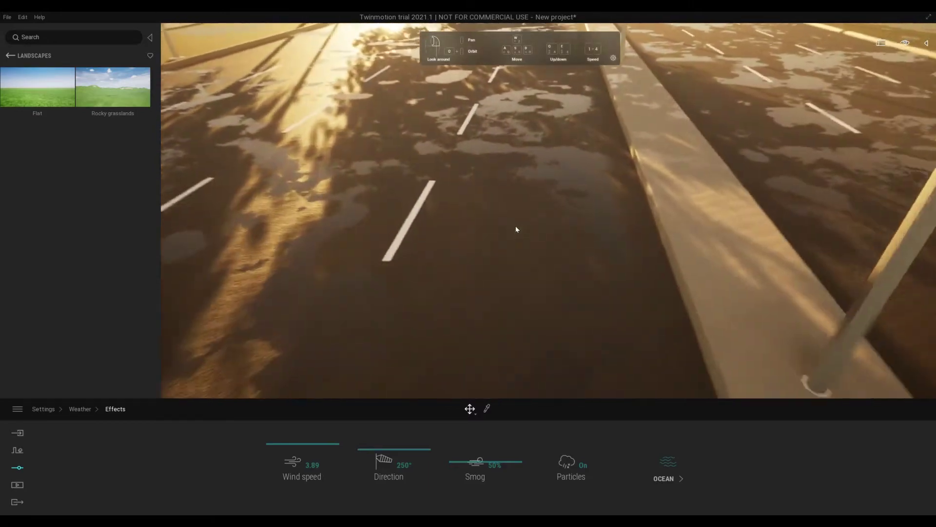
right_click_drag(517, 230, 356, 98)
right_click_drag(594, 201, 504, 207)
scroll(503, 197, "up", 5)
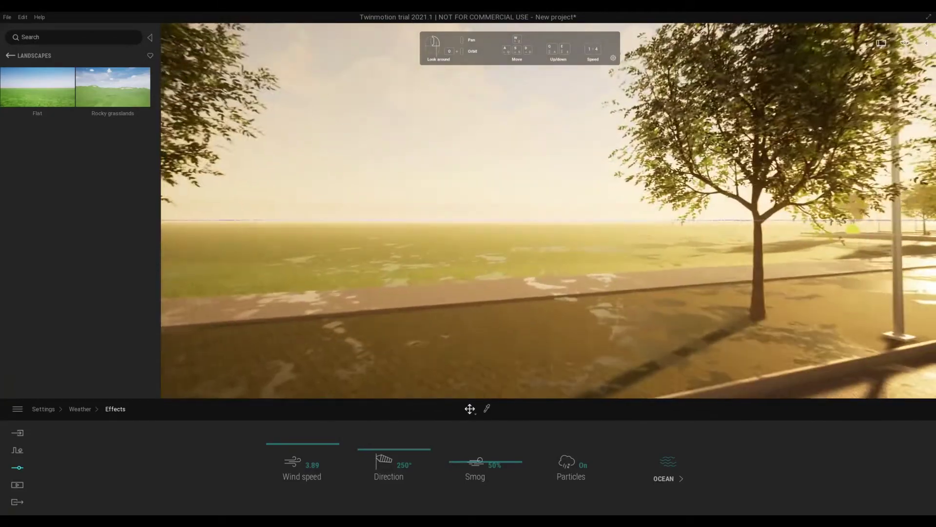
right_click_drag(502, 161, 503, 198)
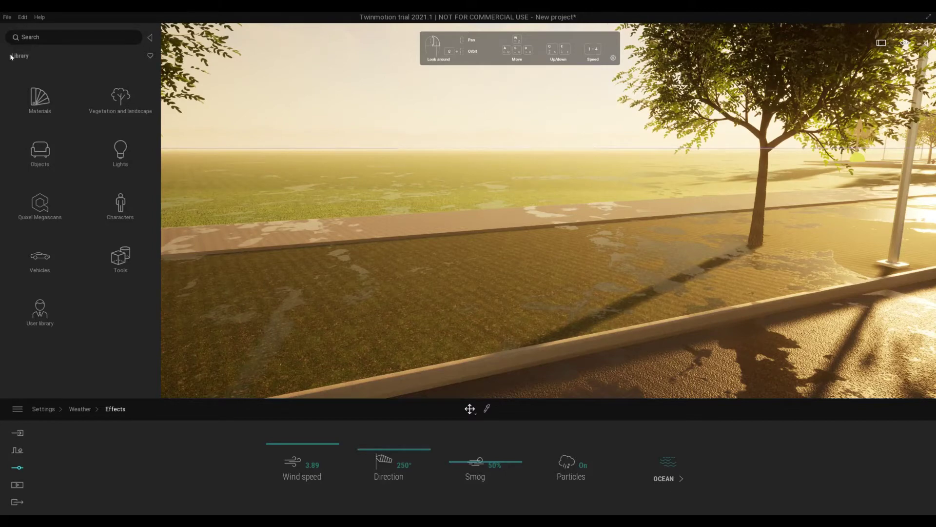
left_click(124, 156)
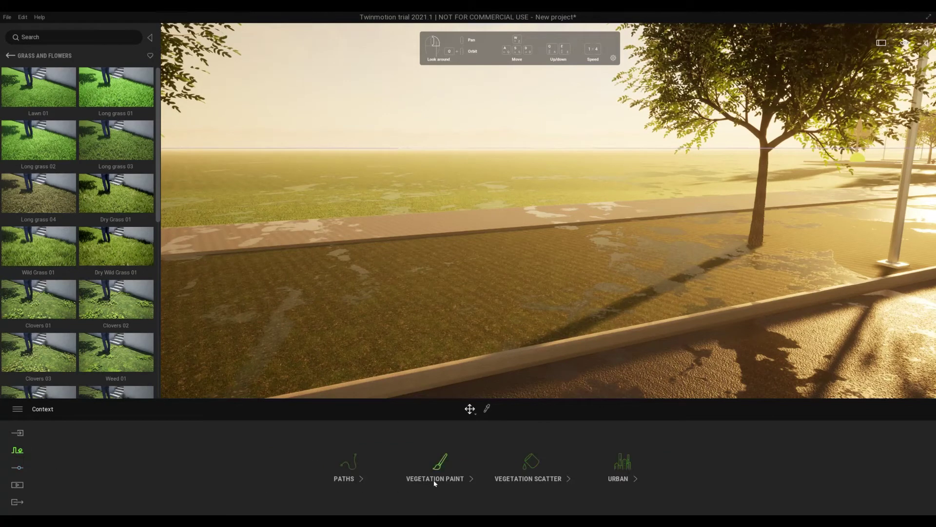
left_click(435, 480)
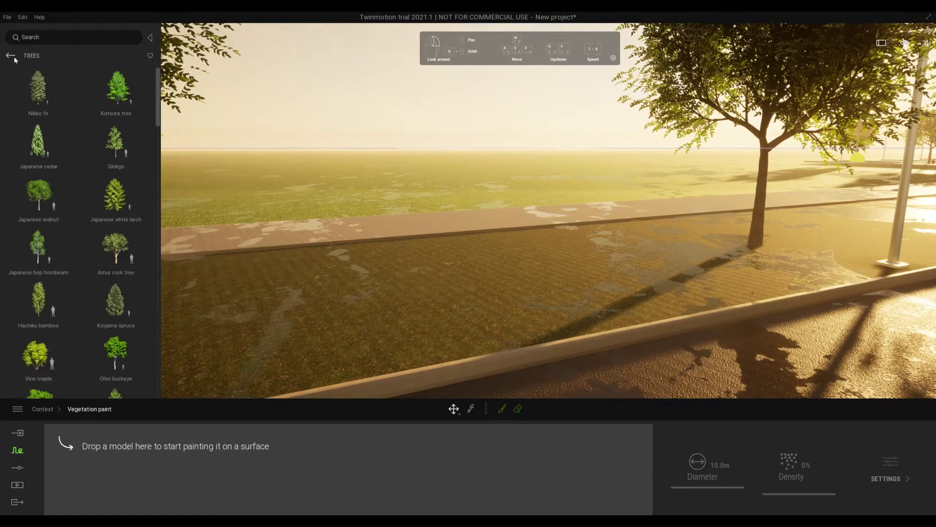
left_click(123, 156)
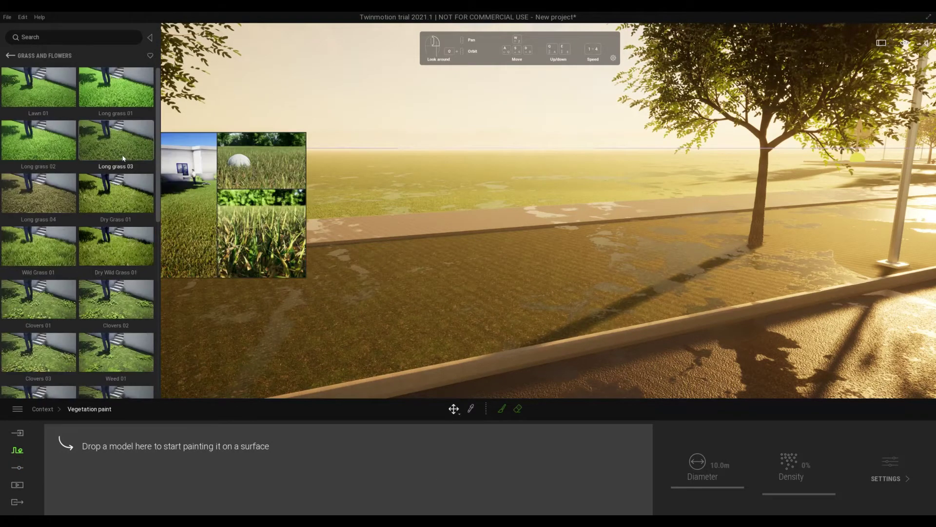
Step: Add Dry Wild Grass 01, Clovers 03 and TallGrass 01 to the vegetation paint palette
scroll(99, 295, "down", 3)
scroll(99, 294, "down", 2)
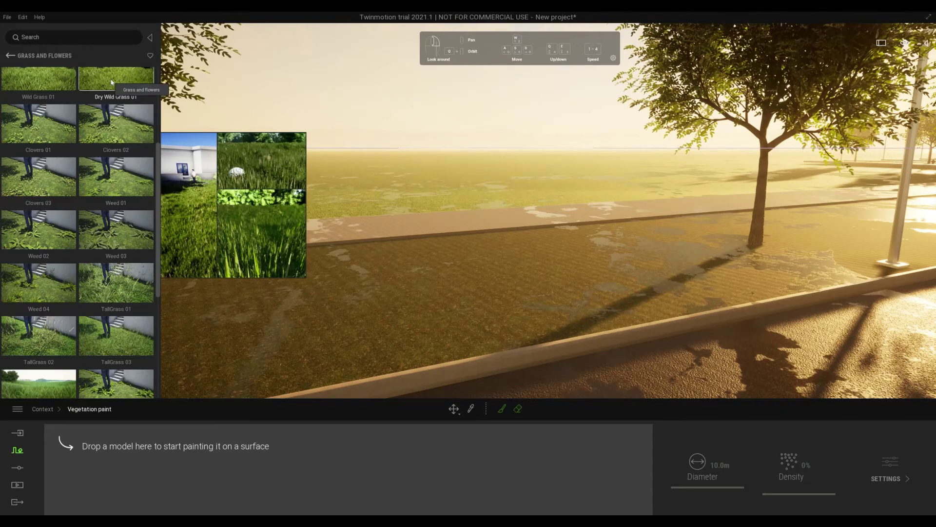
left_click_drag(111, 81, 137, 428)
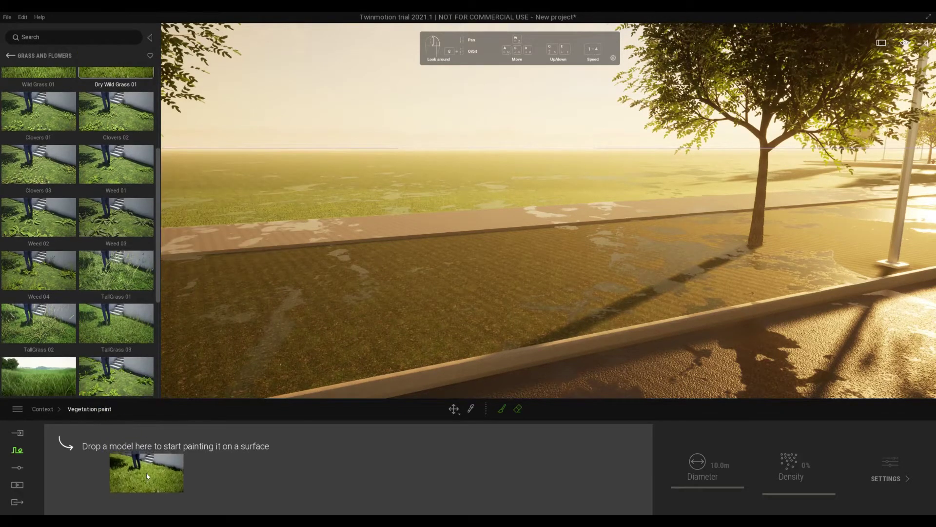
left_click_drag(146, 472, 146, 473)
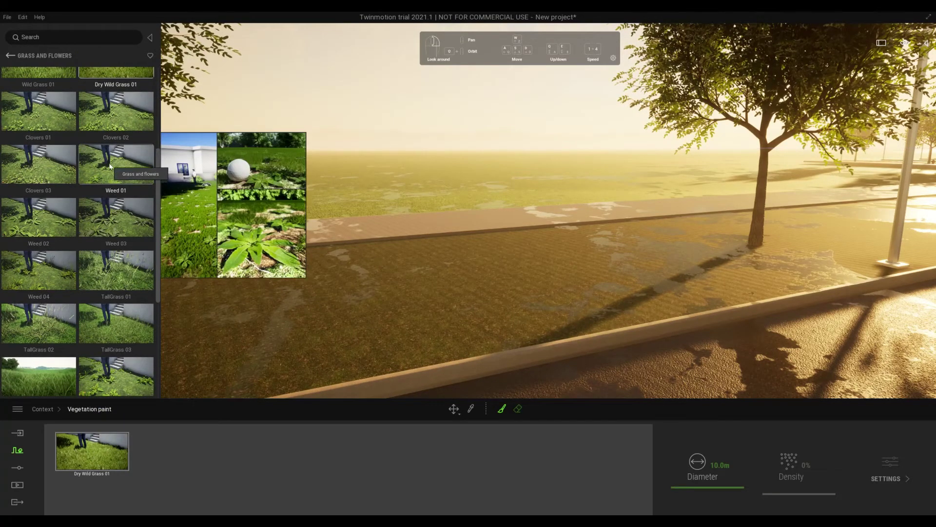
mouse_move(48, 166)
left_mouse_down()
mouse_move(139, 431)
mouse_move(169, 468)
left_mouse_up()
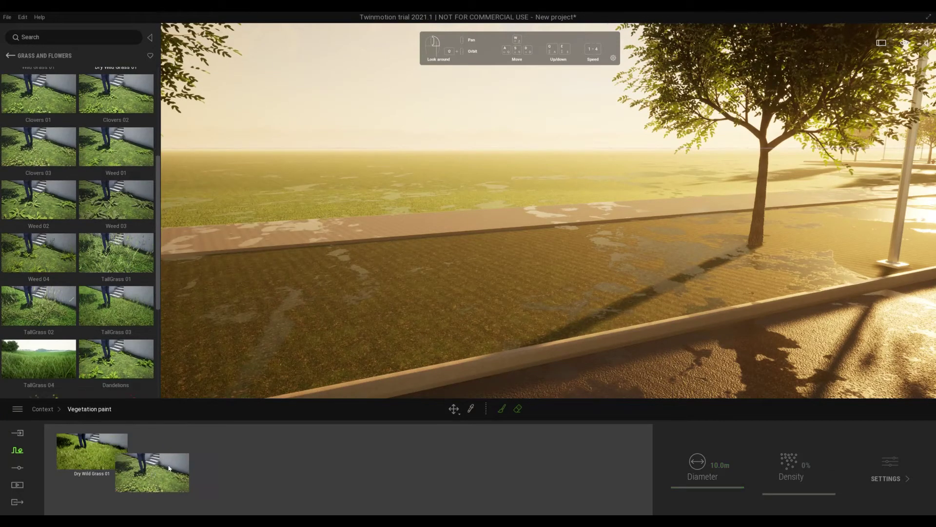
scroll(111, 310, "down", 1)
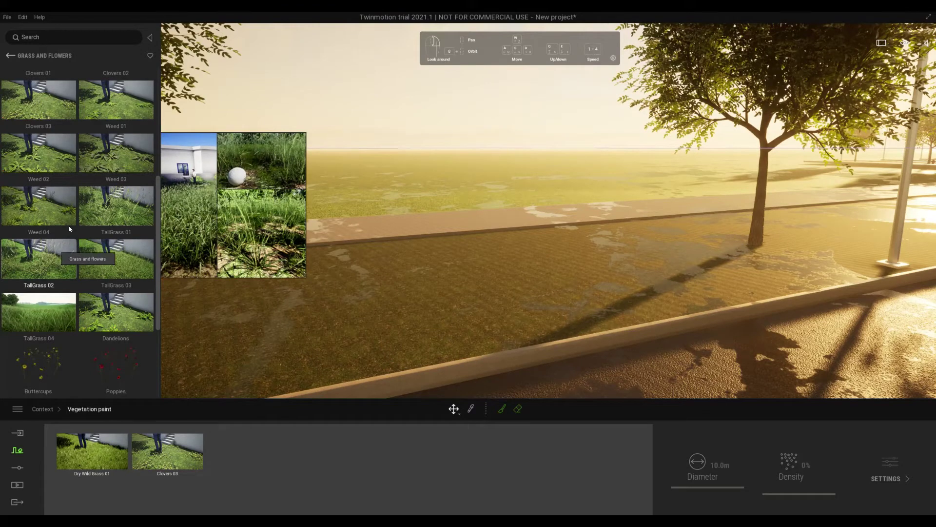
left_click_drag(101, 211, 237, 449)
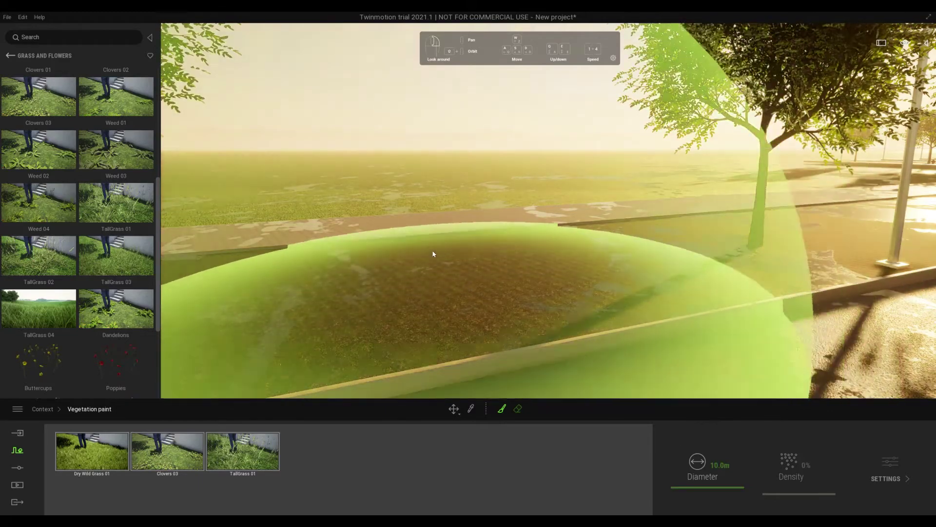
Step: Try painting the grass mix on the verge with a 10 m brush, and erase the excess growth
mouse_move(417, 247)
left_mouse_down()
mouse_move(512, 244)
mouse_move(598, 212)
mouse_move(625, 180)
left_mouse_up()
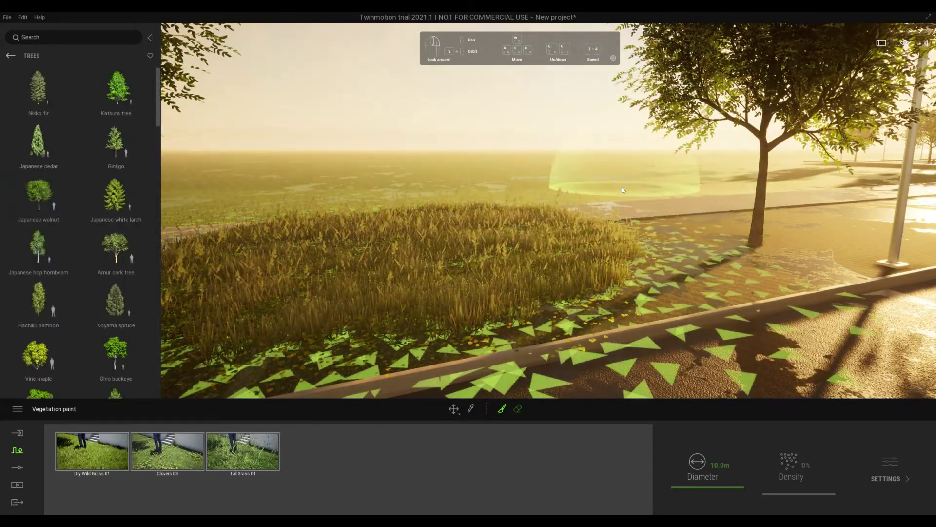
mouse_move(490, 231)
right_mouse_down()
mouse_move(442, 224)
mouse_move(496, 224)
right_mouse_up()
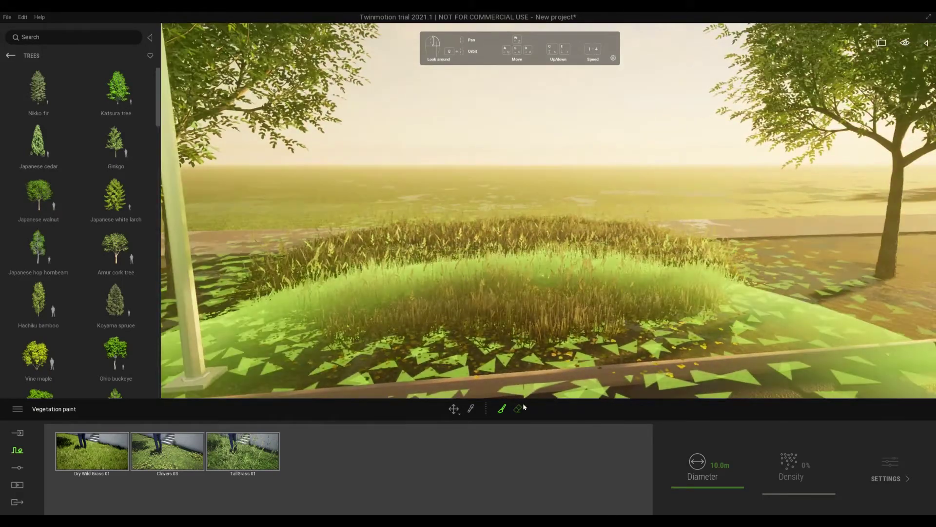
left_click_drag(487, 250, 453, 239)
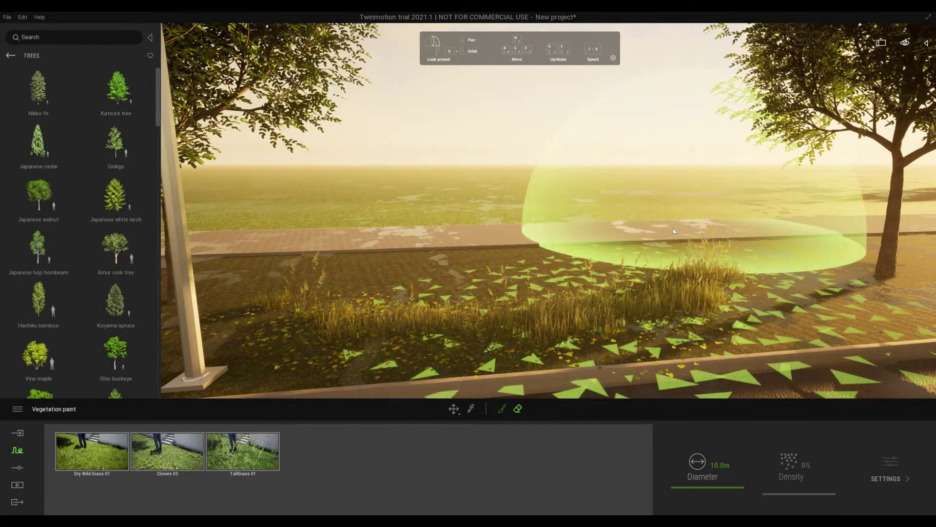
Step: Set the brush diameter to 4.0 m and paint the grass mix on the verge around the lamp post
right_click_drag(574, 302, 541, 298)
mouse_move(707, 490)
left_mouse_down()
mouse_move(707, 501)
mouse_move(710, 490)
left_mouse_up()
mouse_move(554, 314)
left_mouse_down()
mouse_move(528, 299)
mouse_move(429, 322)
mouse_move(419, 337)
mouse_move(450, 300)
mouse_move(809, 302)
mouse_move(554, 306)
left_mouse_up()
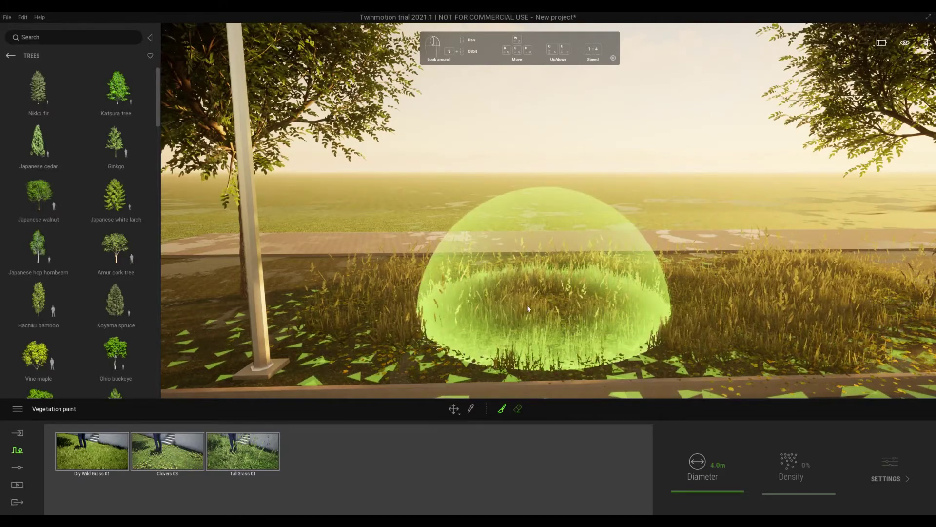
right_click_drag(546, 305, 507, 307)
mouse_move(506, 307)
left_mouse_down()
mouse_move(318, 299)
mouse_move(250, 275)
left_mouse_up()
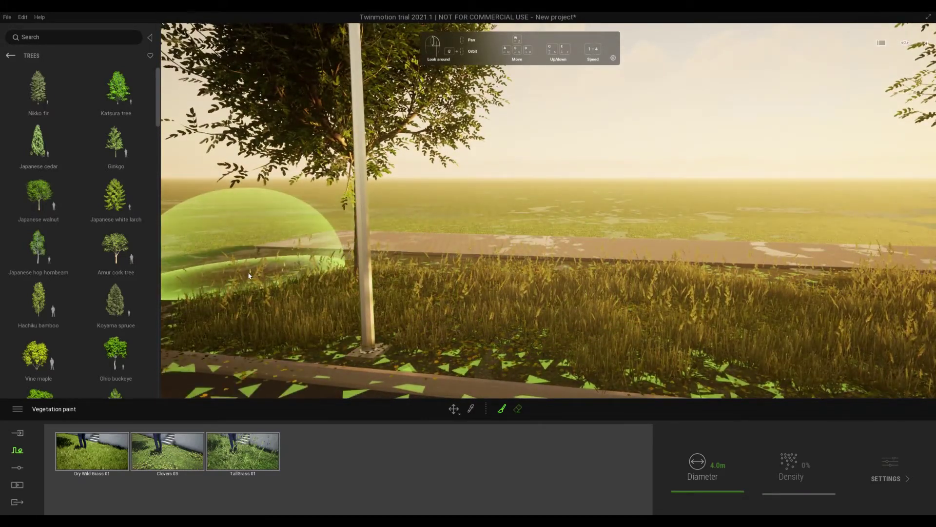
right_click_drag(318, 298, 297, 292)
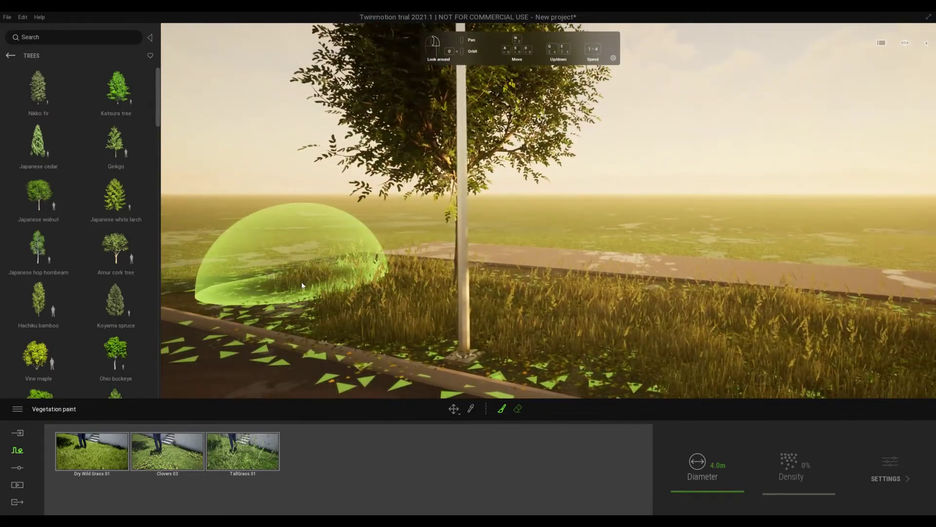
Step: Extend the painted grass along the bare verge between the road kerb and the footpath
mouse_move(390, 316)
right_mouse_down()
mouse_move(707, 317)
mouse_move(726, 298)
mouse_move(674, 290)
mouse_move(643, 304)
mouse_move(629, 331)
mouse_move(648, 279)
mouse_move(627, 243)
right_mouse_up()
key("w")
key("s")
left_click_drag(650, 215, 664, 206)
key("s")
right_click_drag(659, 226, 664, 270)
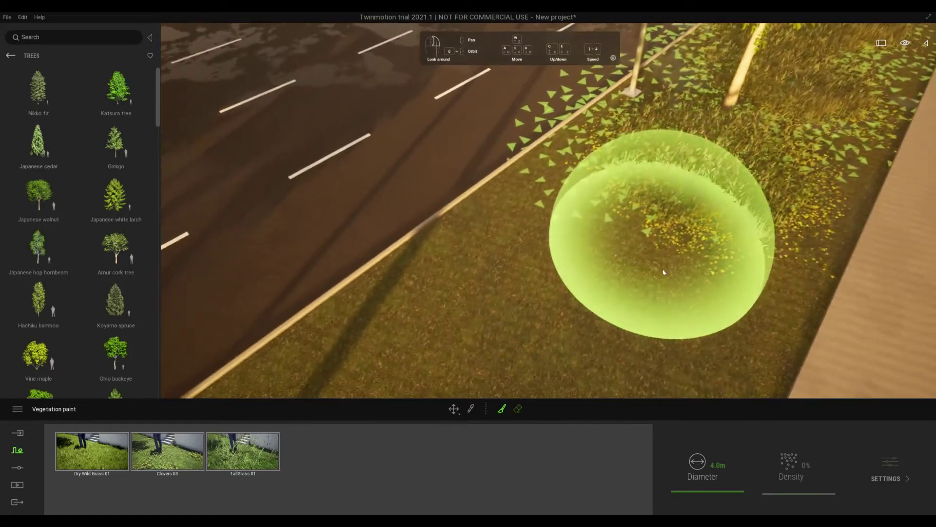
mouse_move(666, 284)
left_mouse_down()
mouse_move(589, 279)
mouse_move(707, 263)
left_mouse_up()
Step: Paint the grass mix around the roadside tree and onward along the verge to the red paving
key("s")
right_click_drag(708, 263, 702, 285)
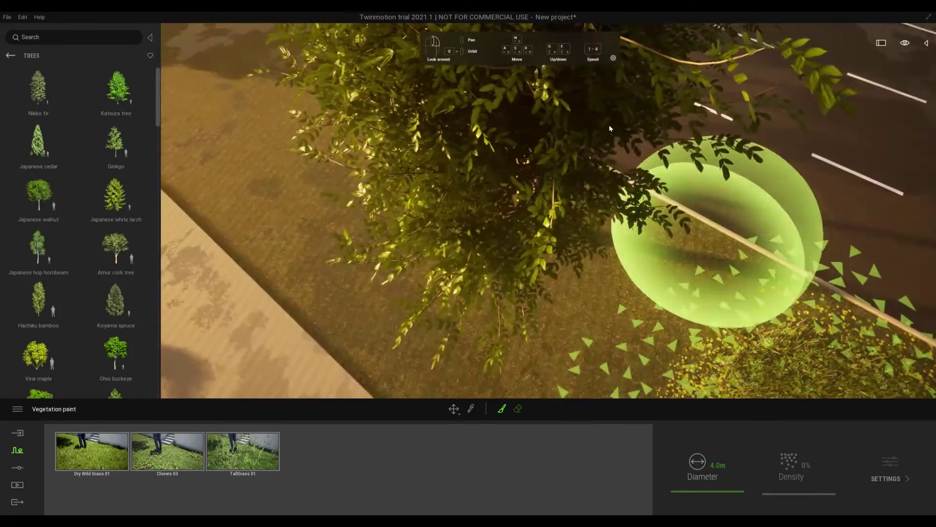
key("s")
mouse_move(521, 305)
left_mouse_down()
mouse_move(608, 268)
mouse_move(560, 312)
mouse_move(469, 251)
left_mouse_up()
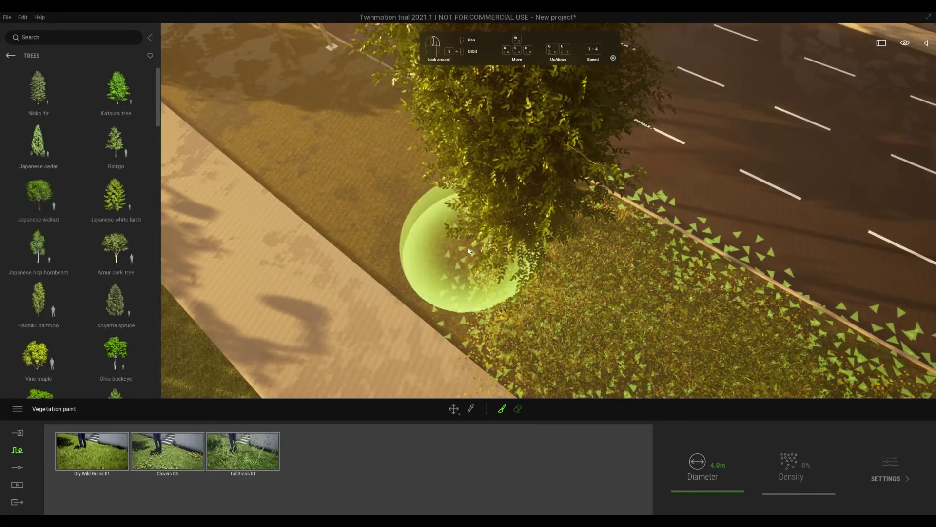
mouse_move(376, 178)
left_mouse_down()
mouse_move(485, 159)
mouse_move(369, 147)
left_mouse_up()
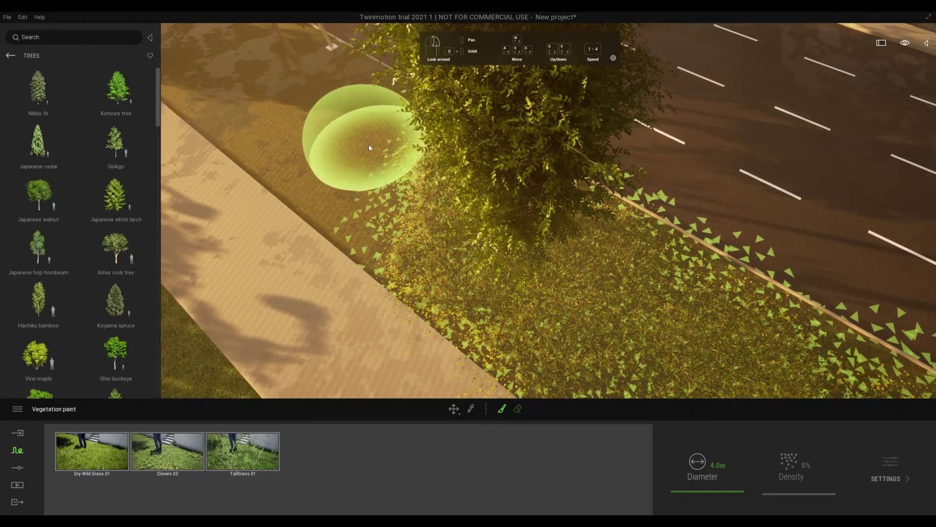
mouse_move(368, 181)
left_mouse_down()
mouse_move(342, 195)
mouse_move(313, 127)
mouse_move(278, 146)
mouse_move(281, 102)
mouse_move(266, 80)
left_mouse_up()
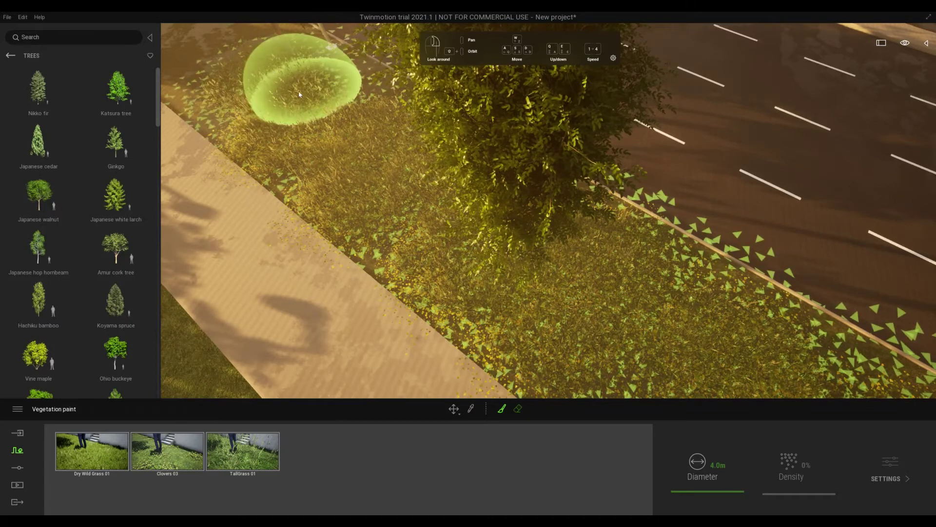
right_click_drag(429, 201, 455, 202)
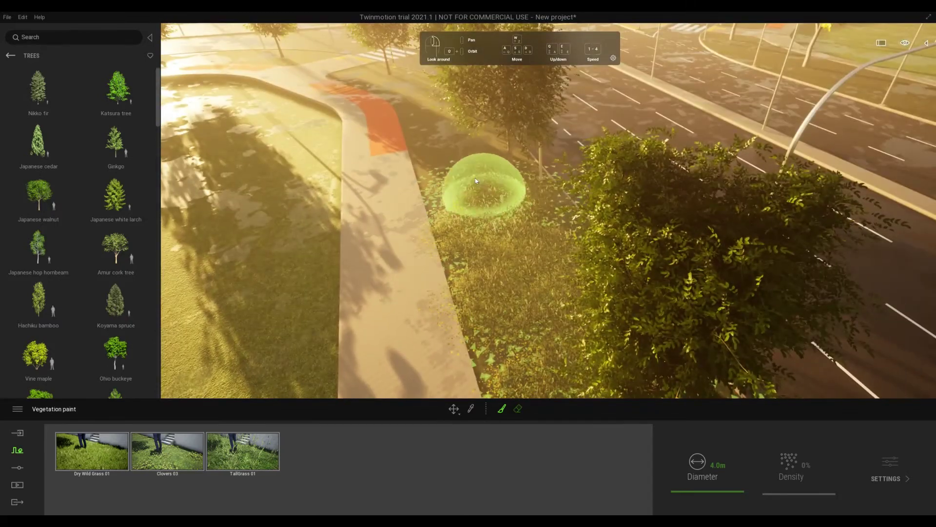
left_click_drag(460, 145, 422, 98)
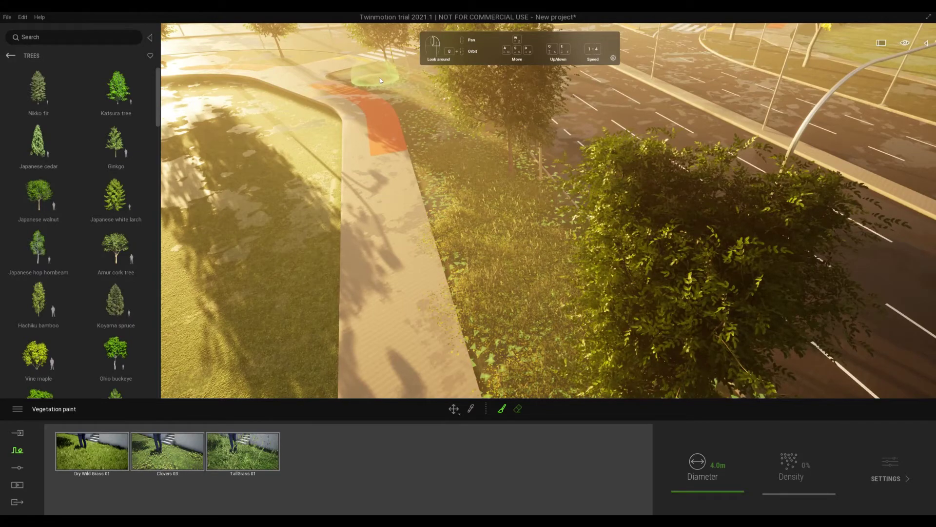
Step: Fill the verge around the tree and lamp post near the zebra crossing beacon with painted grass
mouse_move(506, 168)
right_mouse_down()
mouse_move(495, 171)
mouse_move(511, 188)
mouse_move(500, 220)
mouse_move(585, 234)
mouse_move(643, 226)
mouse_move(589, 221)
mouse_move(715, 374)
mouse_move(707, 352)
right_mouse_up()
key("w")
key("w")
key("w")
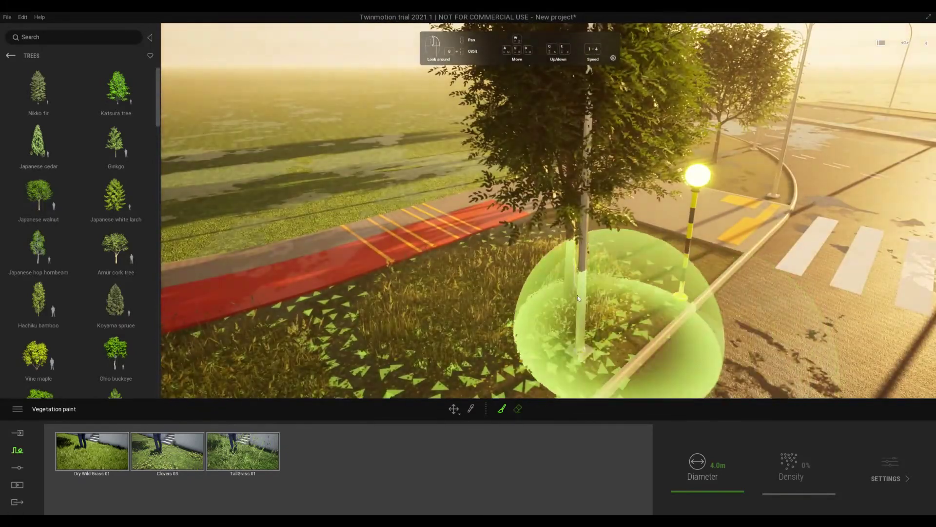
left_click(576, 265)
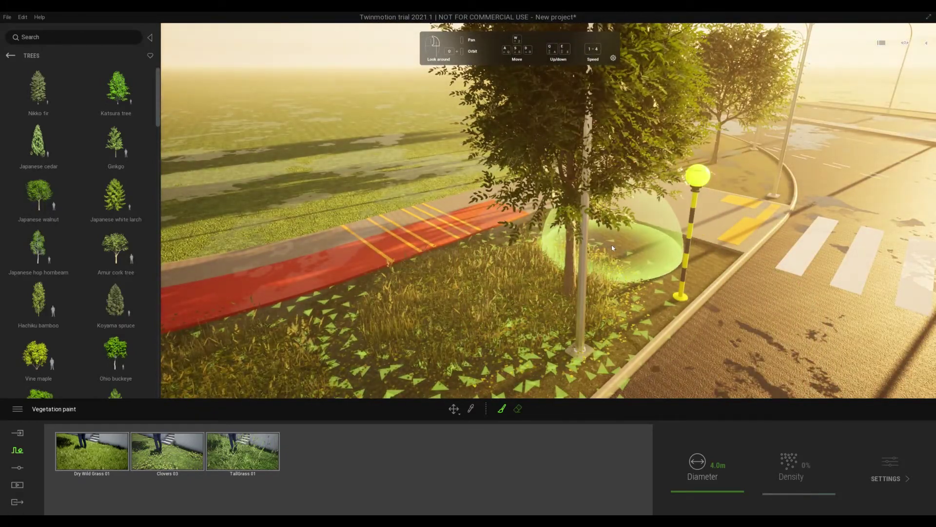
mouse_move(589, 280)
right_mouse_down()
mouse_move(600, 281)
mouse_move(602, 298)
right_mouse_up()
left_click(588, 279)
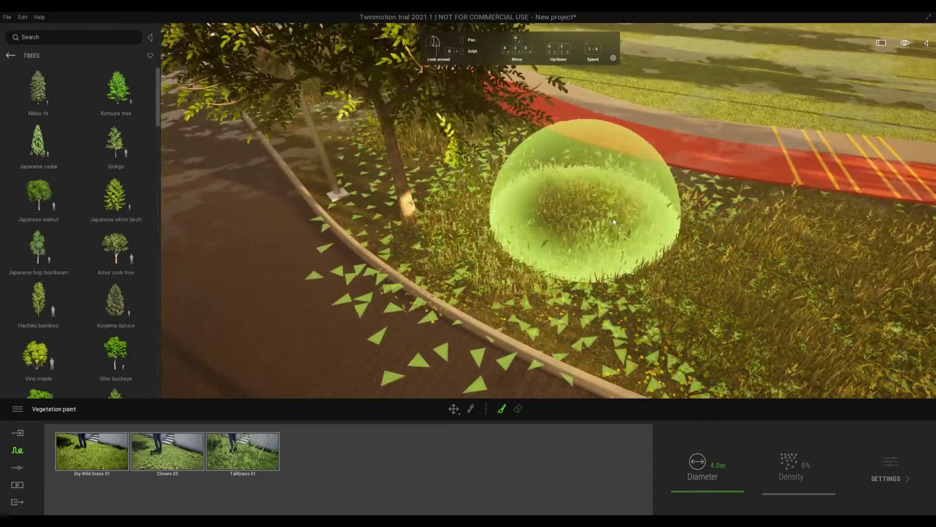
Step: Paint grass over the remaining gaps in the verge along the road kerb before the crossing
key("s")
mouse_move(634, 233)
right_mouse_down()
mouse_move(581, 272)
mouse_move(596, 268)
mouse_move(604, 236)
right_mouse_up()
key("w")
left_click(228, 316)
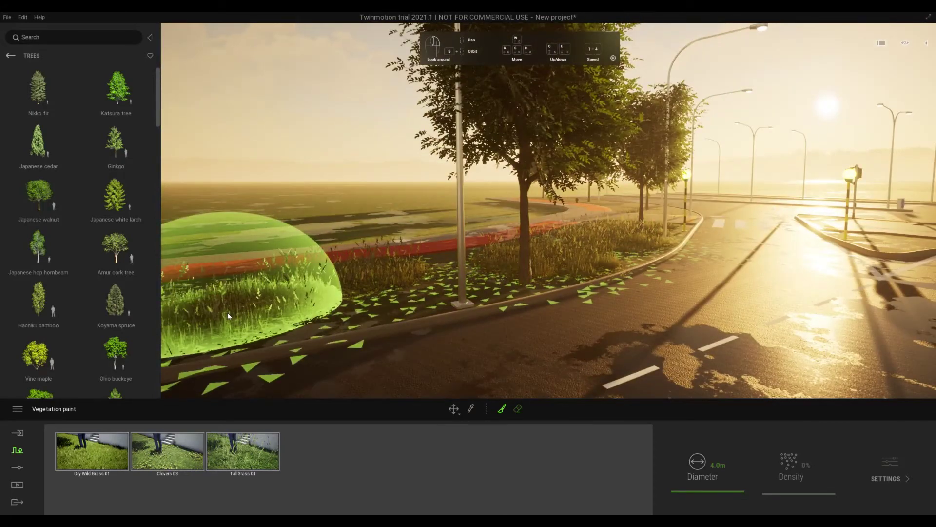
key("s")
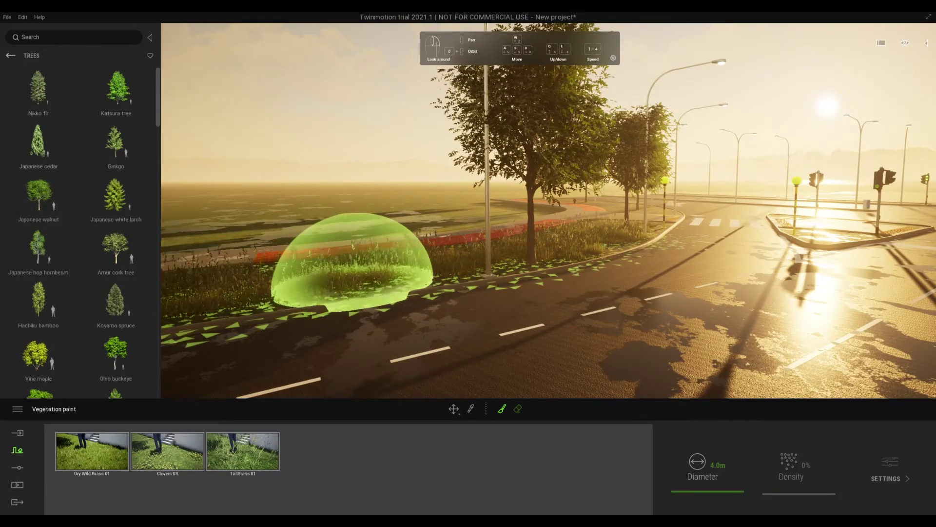
right_click_drag(359, 283, 358, 282)
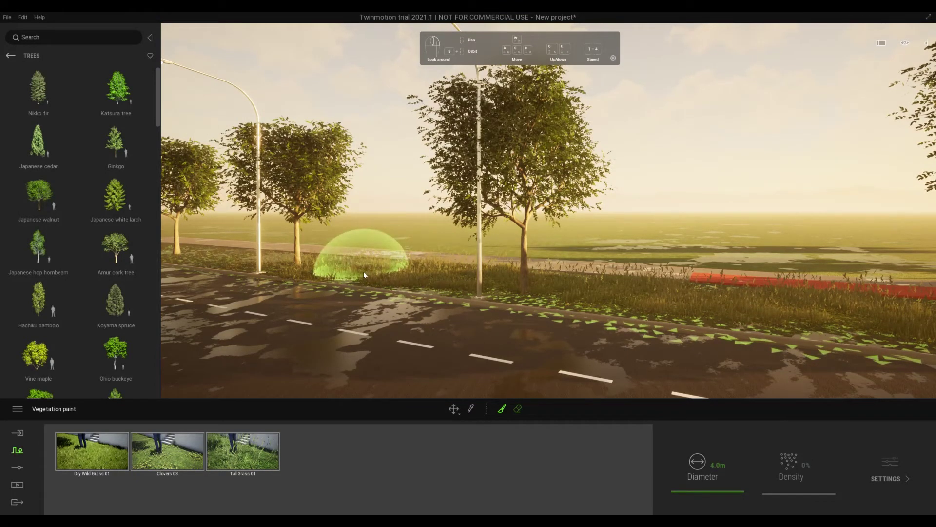
Step: Place the animated human Loan on the footpath beside the yellow tactile paving at the crossing
left_click(9, 56)
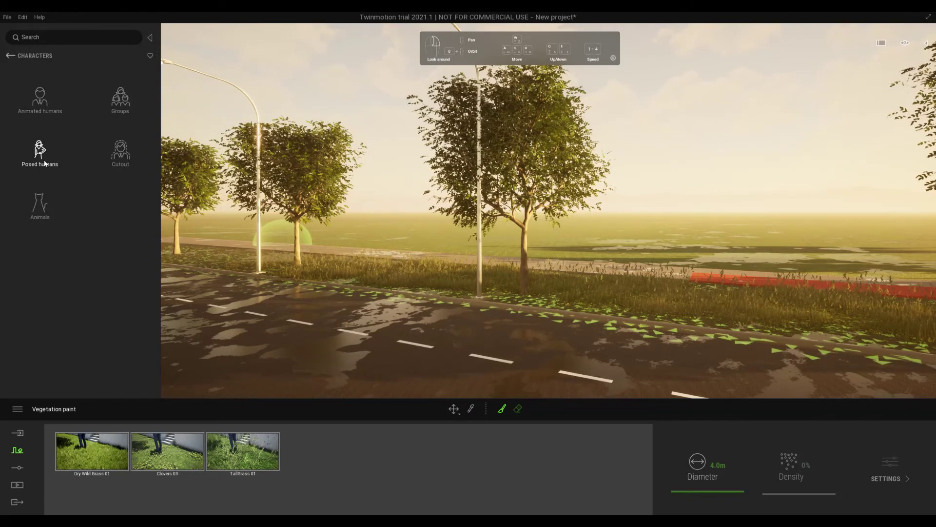
left_click(43, 107)
scroll(70, 219, "down", 8)
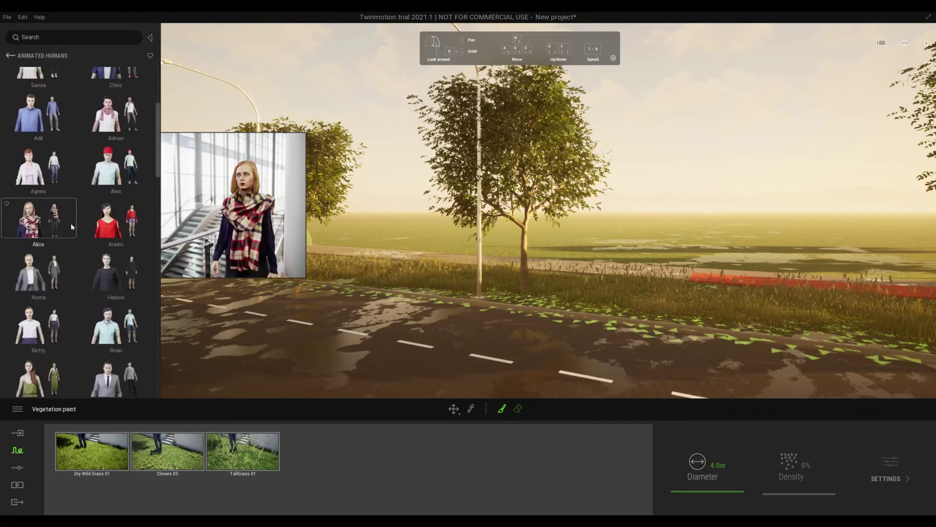
scroll(73, 229, "down", 5)
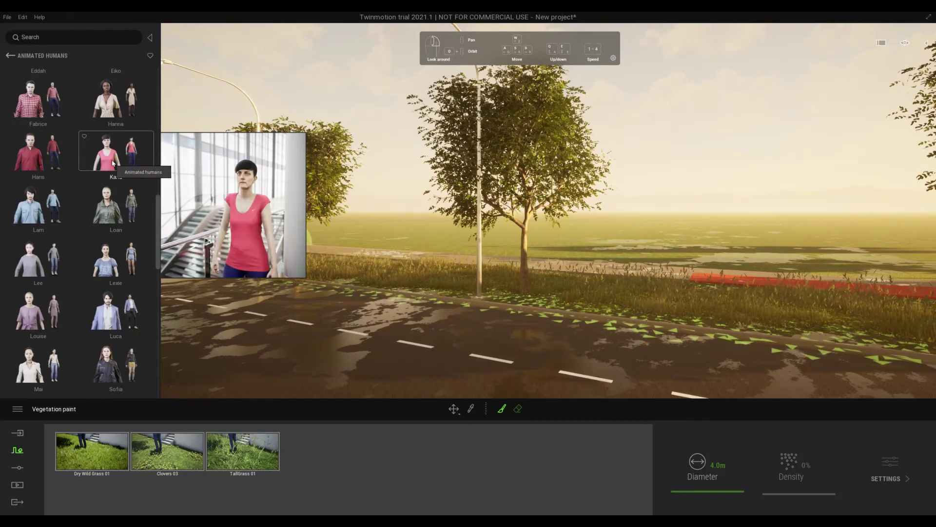
left_click(111, 220)
mouse_move(555, 278)
right_mouse_down()
mouse_move(682, 264)
mouse_move(679, 248)
mouse_move(652, 251)
mouse_move(612, 281)
mouse_move(593, 252)
right_mouse_up()
key("w")
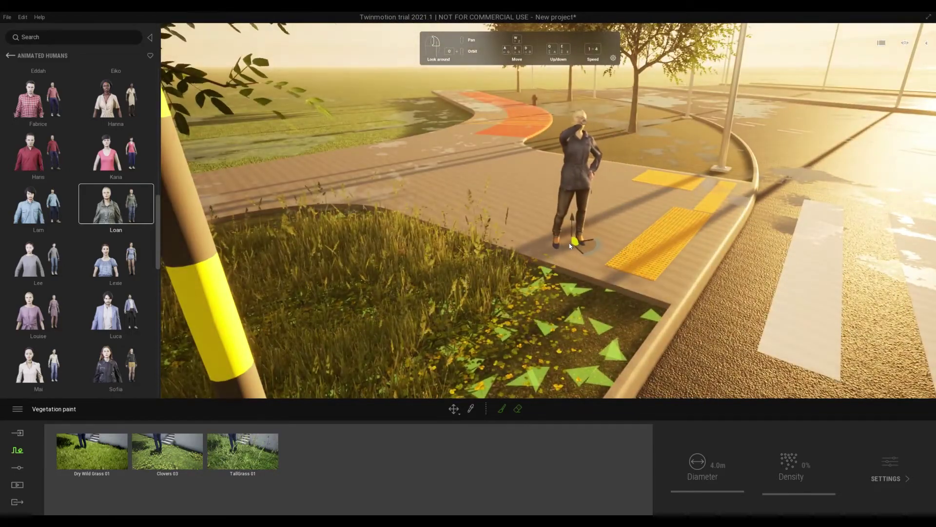
left_click(570, 246)
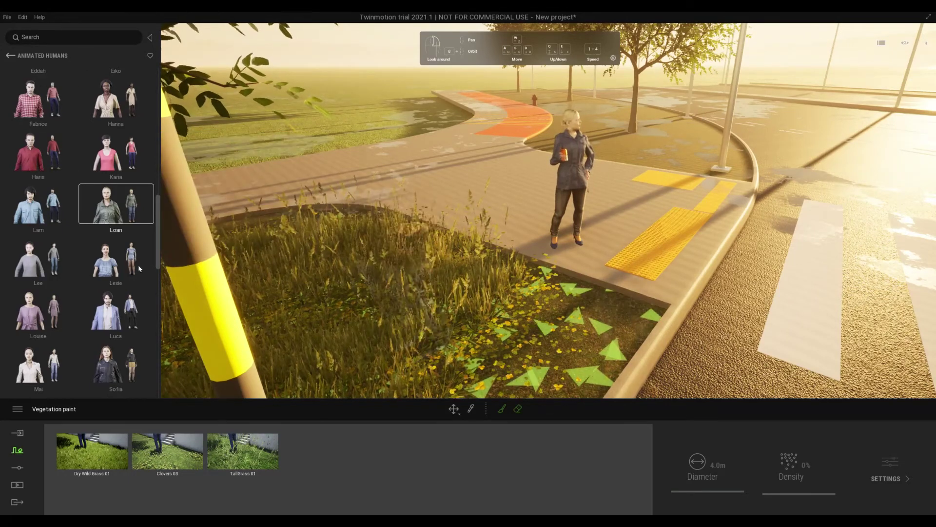
Step: Give the placed character cloth Color preset 2 and the Speaking pose
left_click(18, 433)
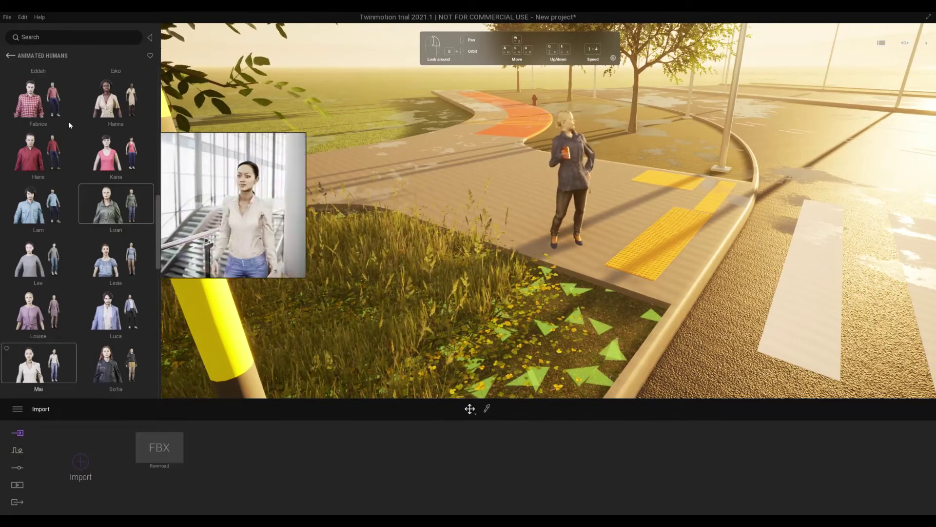
left_click(576, 180)
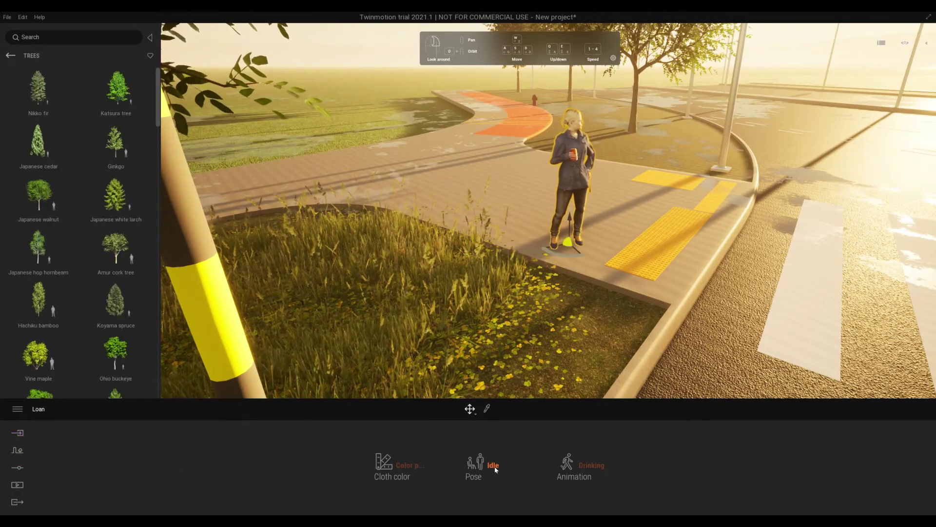
left_click(406, 465)
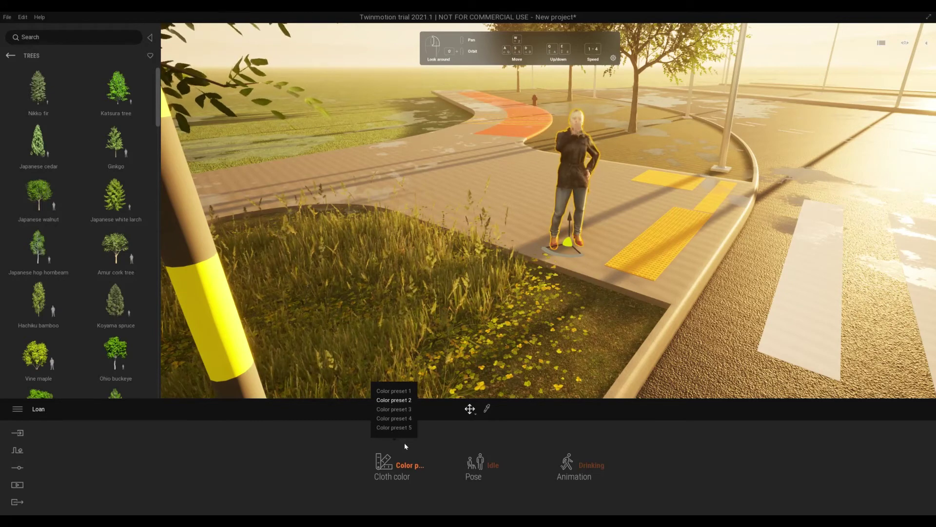
left_click(491, 465)
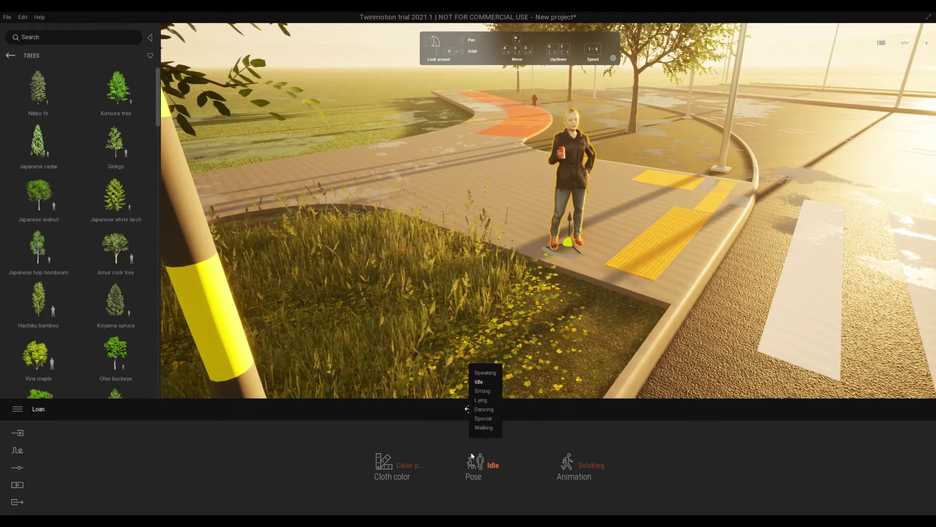
left_click(488, 374)
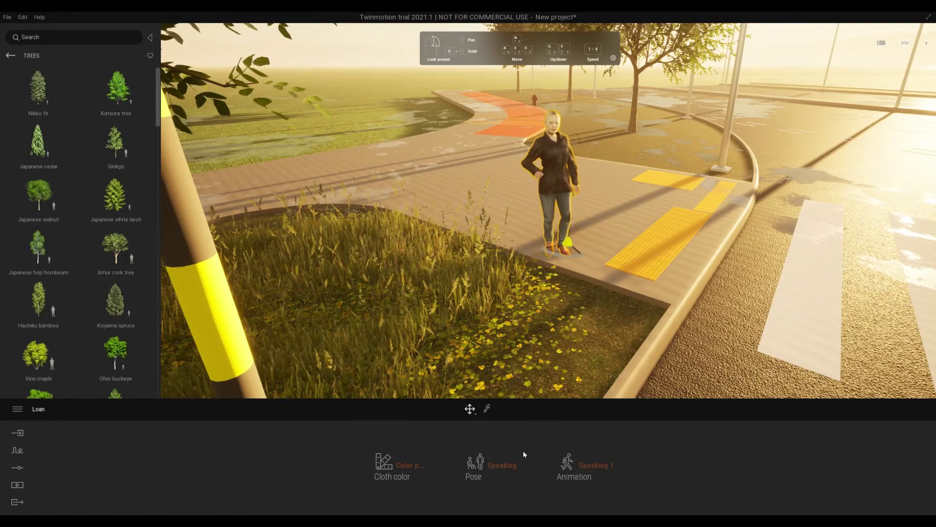
left_click(510, 465)
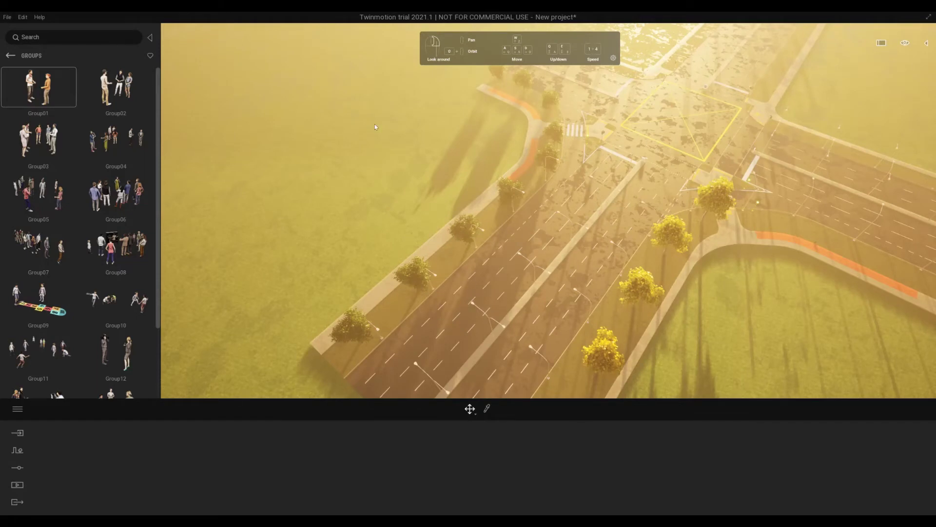
Step: Browse from the character groups to the Cars collection in the vehicle library
left_click(10, 56)
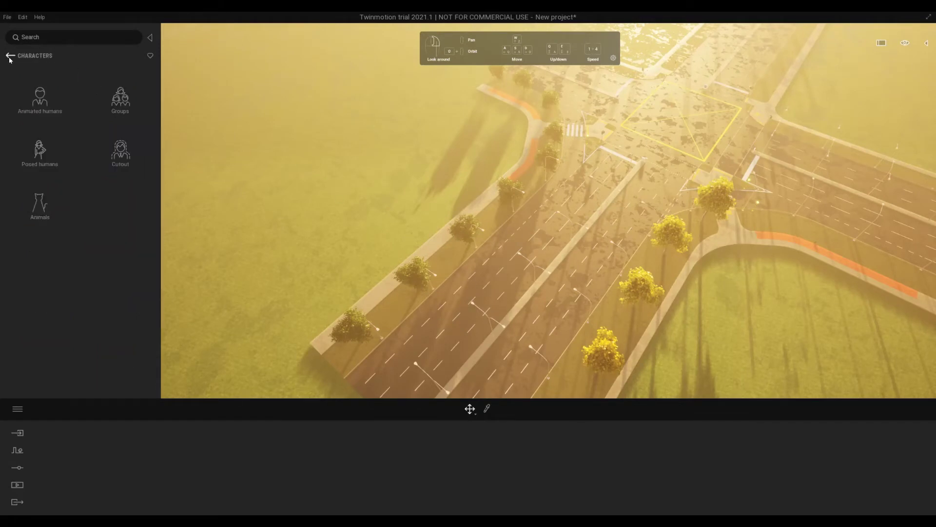
left_click(10, 57)
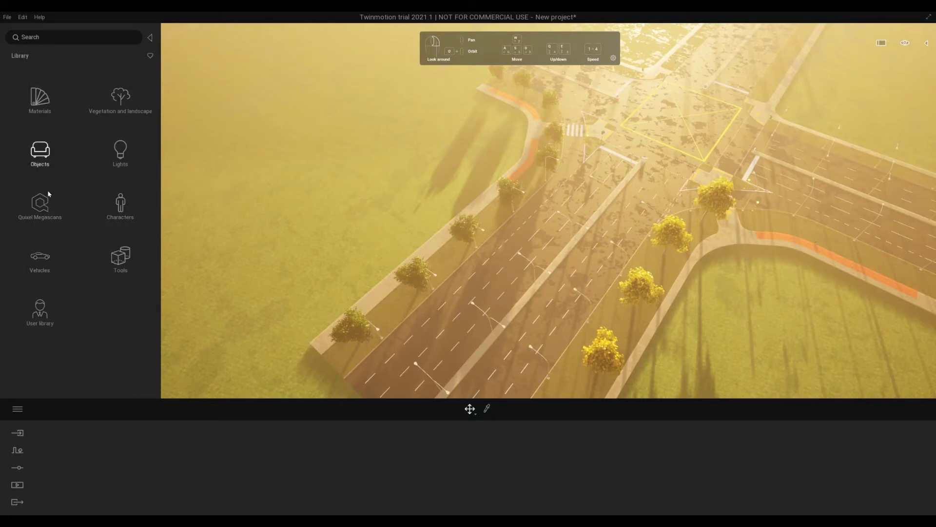
left_click(39, 259)
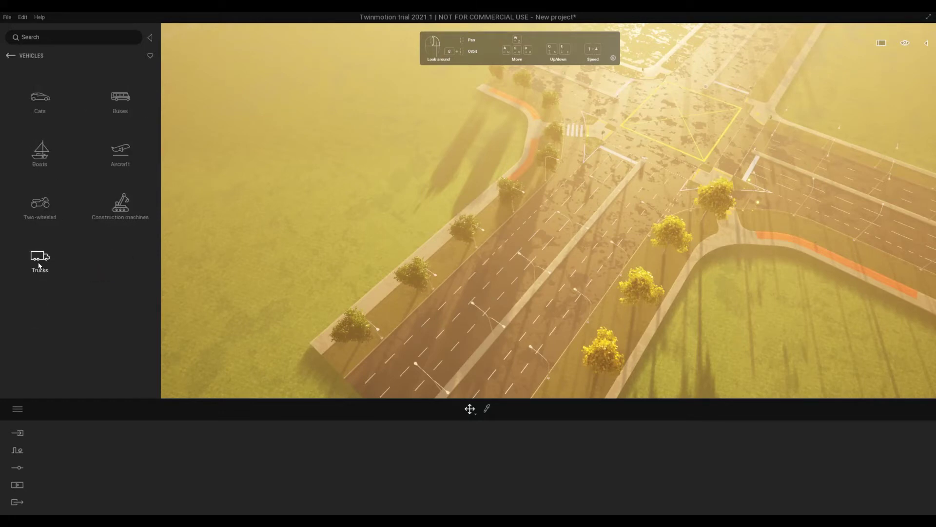
left_click(41, 111)
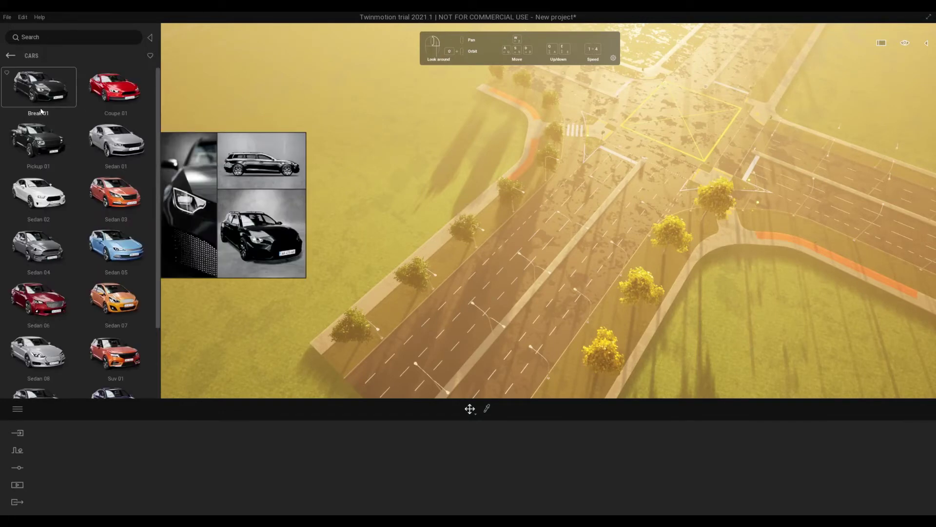
Step: Draw a vehicle path along the carriageway beside the green tree row, through the yellow box junction to the road's far end
left_click(18, 450)
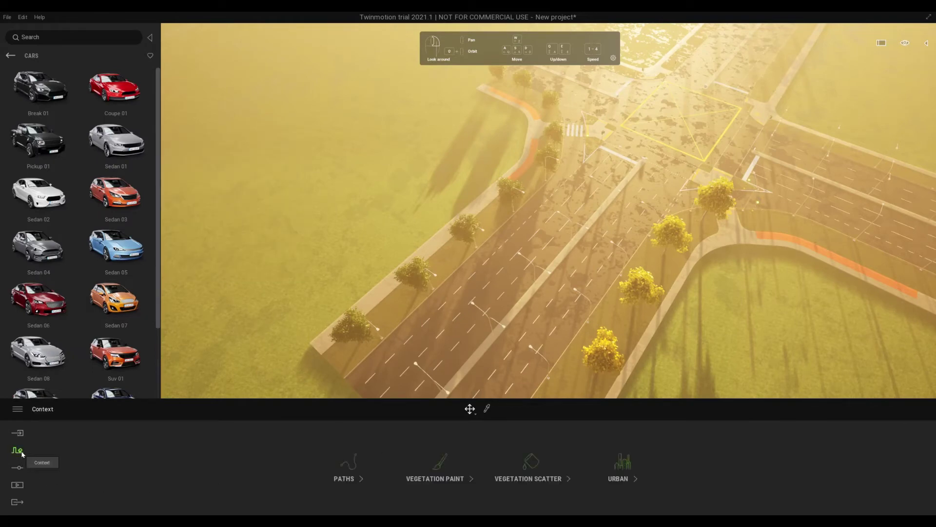
left_click(361, 480)
left_click(446, 477)
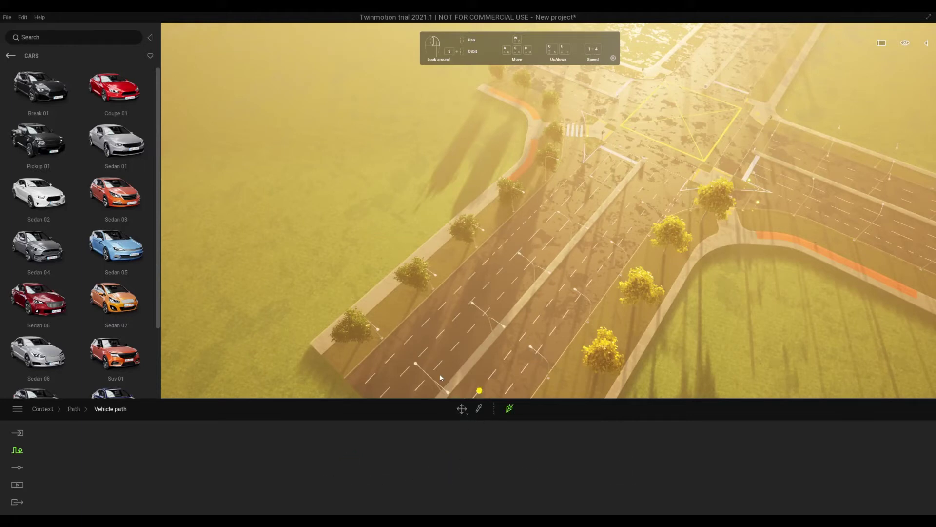
middle_click_drag(390, 381, 471, 349)
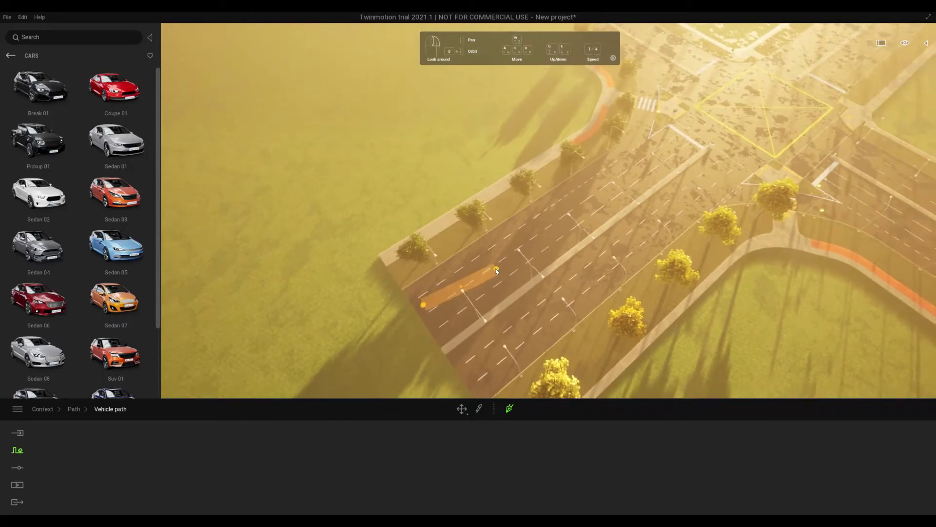
right_click_drag(507, 264, 546, 219)
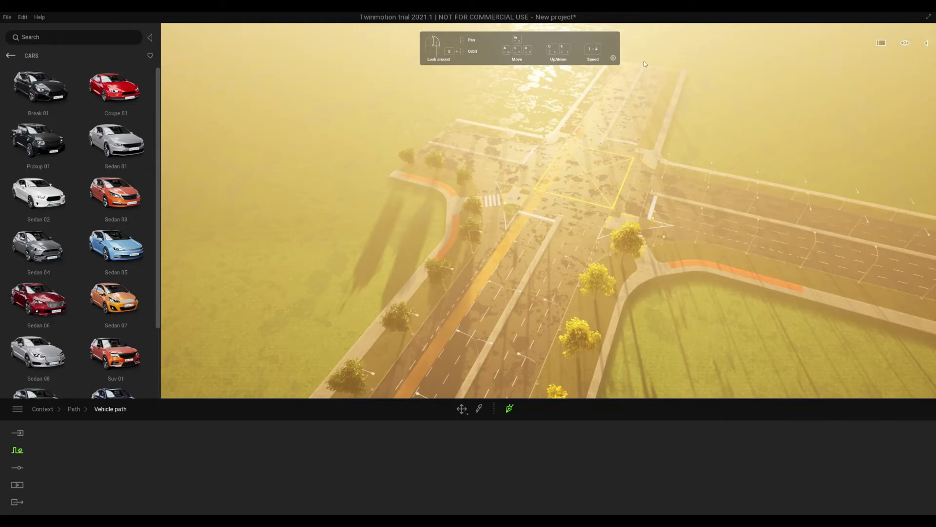
key("Escape")
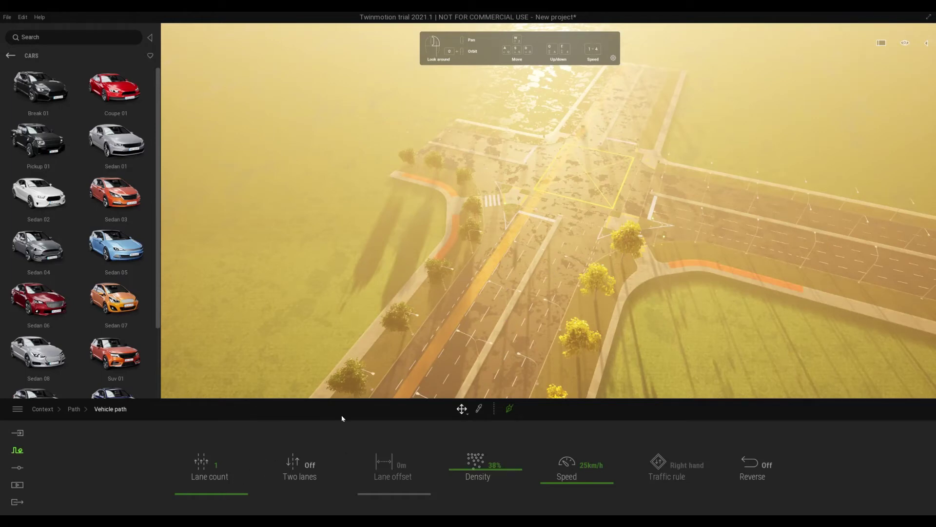
key("Escape")
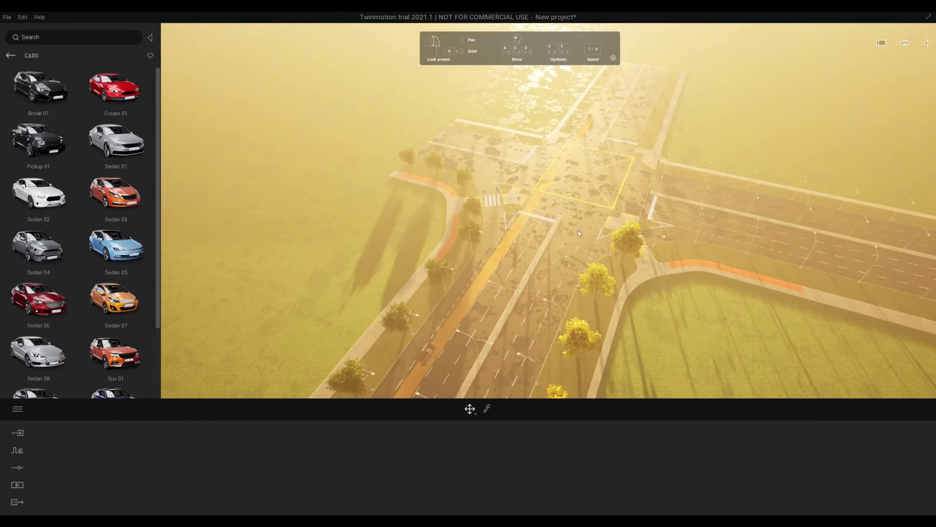
Step: Set the vehicle path's density to 34% and its speed to 40 km/h
middle_click_drag(531, 249, 543, 263)
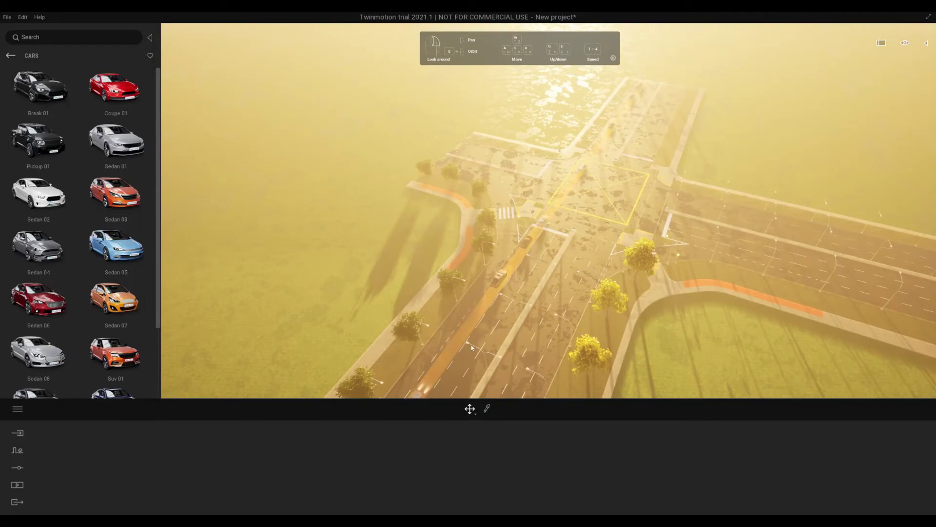
left_click(488, 305)
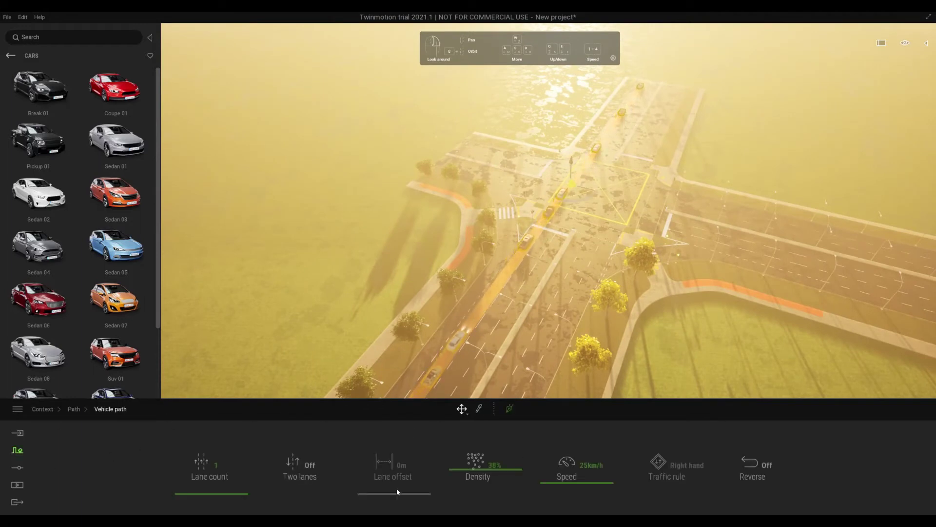
mouse_move(484, 473)
left_mouse_down()
mouse_move(482, 460)
mouse_move(483, 481)
left_mouse_up()
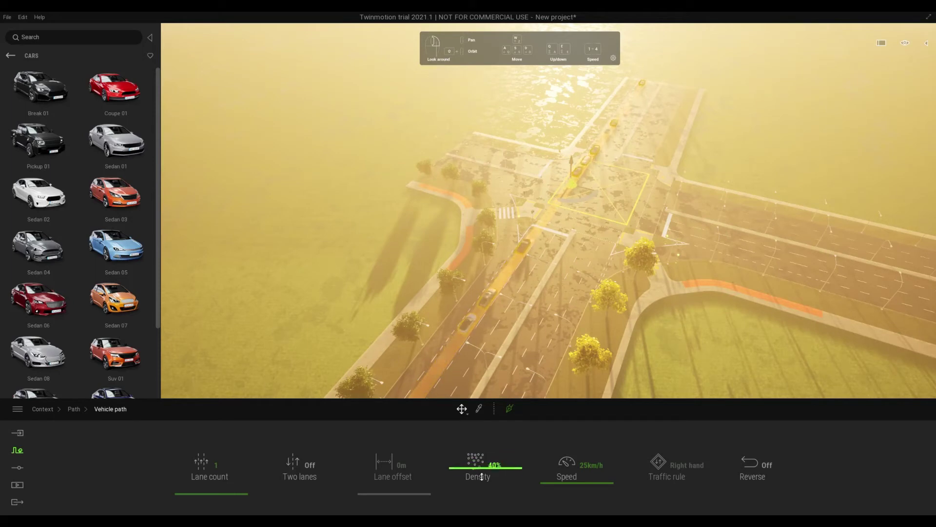
left_click_drag(564, 482, 565, 479)
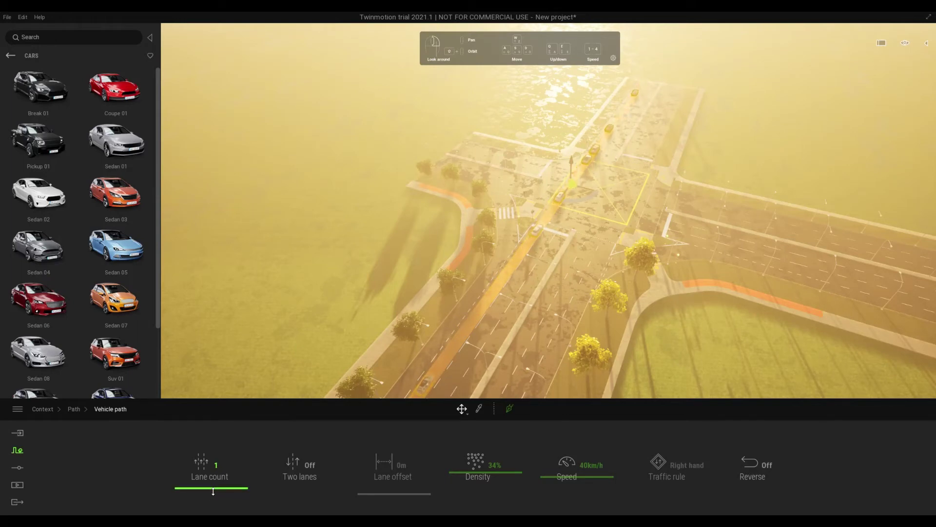
Step: Raise the vehicle path's lane count to 4 to spread traffic across the carriageway
left_click_drag(213, 492, 216, 484)
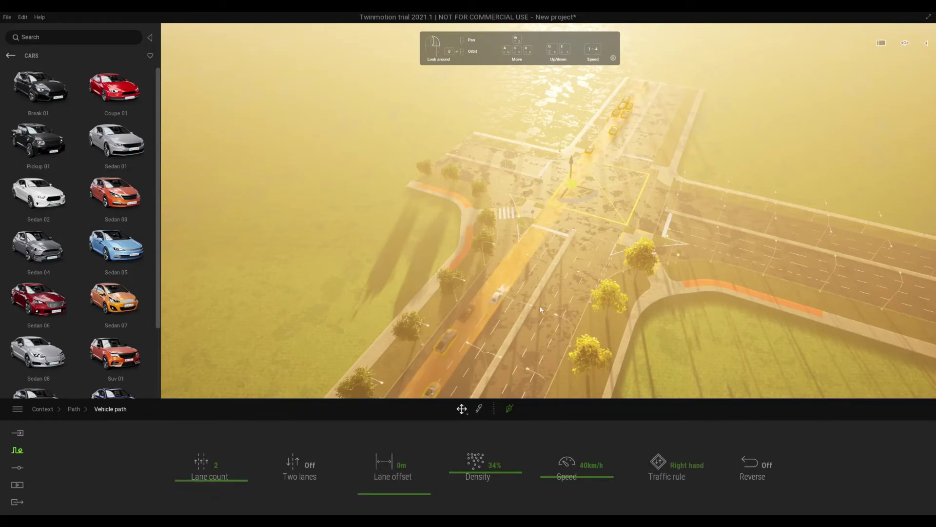
right_click_drag(540, 309, 480, 306)
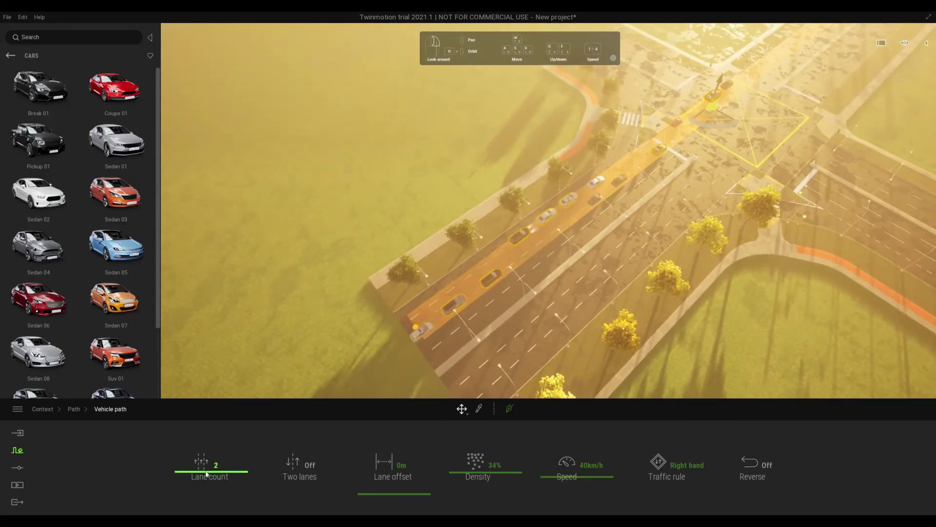
left_click_drag(208, 471, 208, 469)
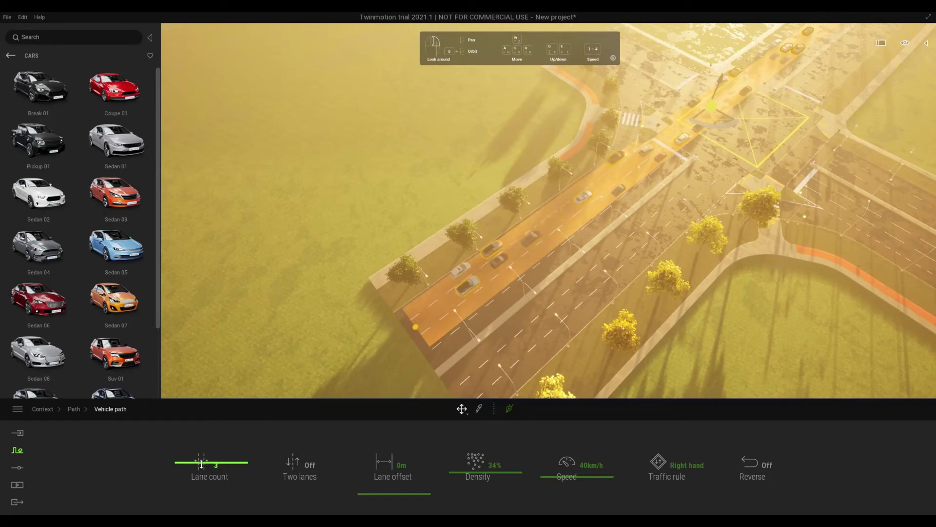
left_click_drag(200, 459, 203, 451)
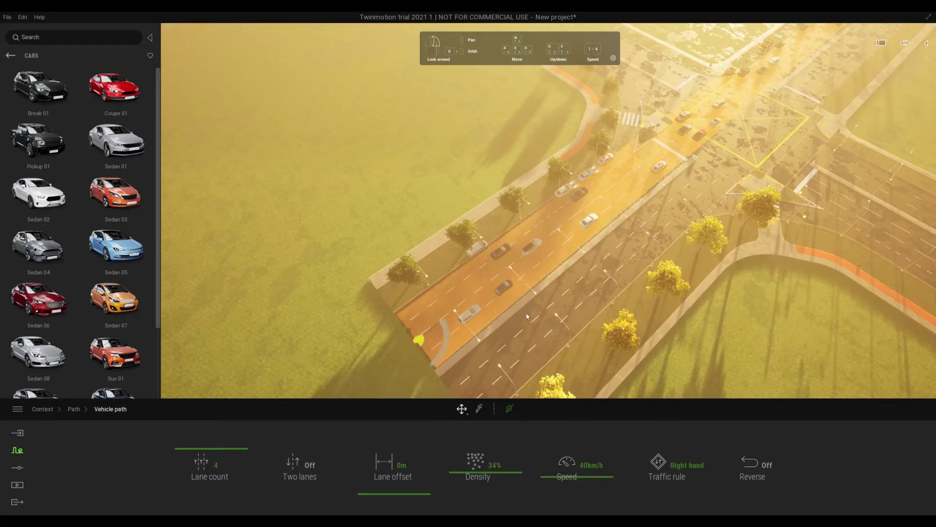
Step: Examine how the four-lane traffic fits the carriageway beyond the junction, up to the path's far end
right_click_drag(526, 316, 459, 350)
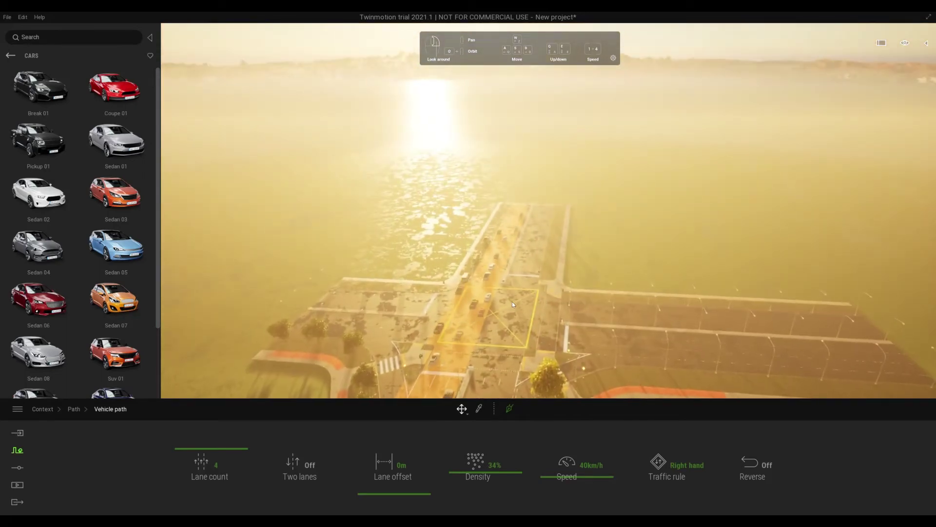
key("w")
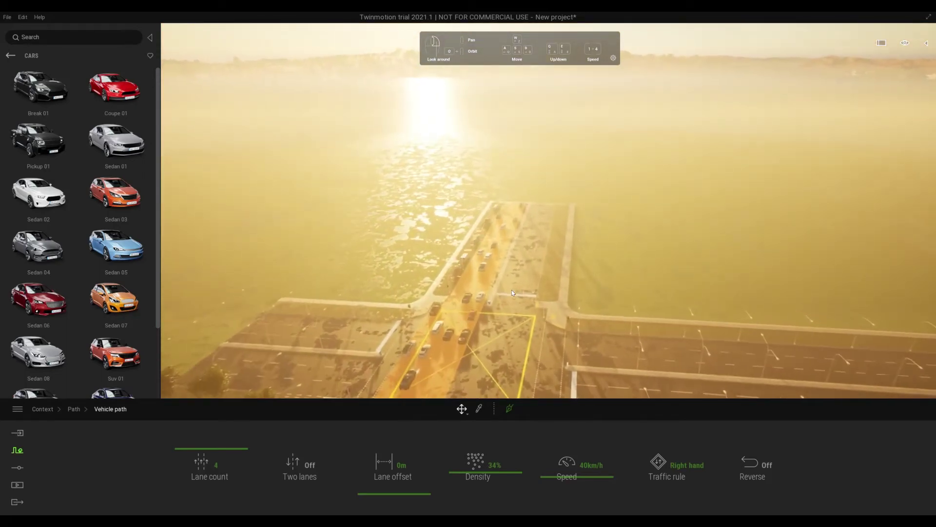
key("w")
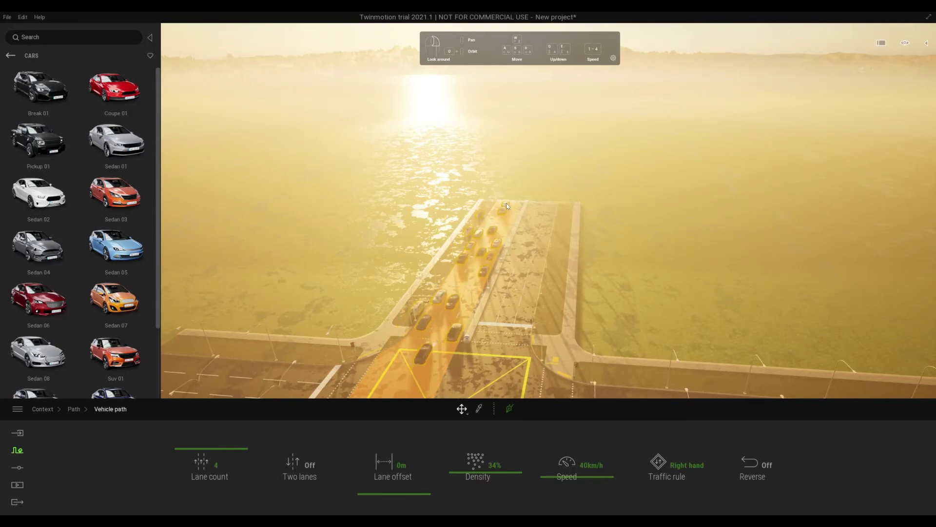
right_click_drag(538, 205, 522, 215)
key("w")
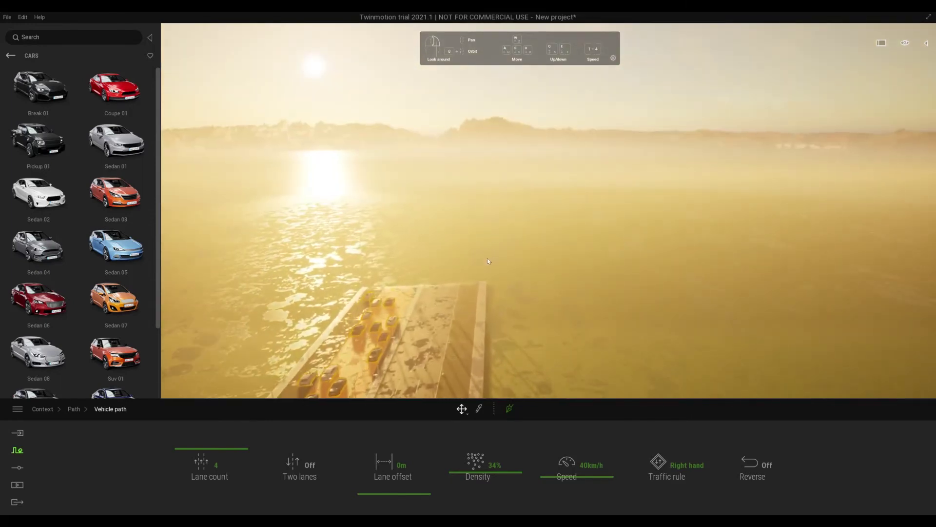
key("w")
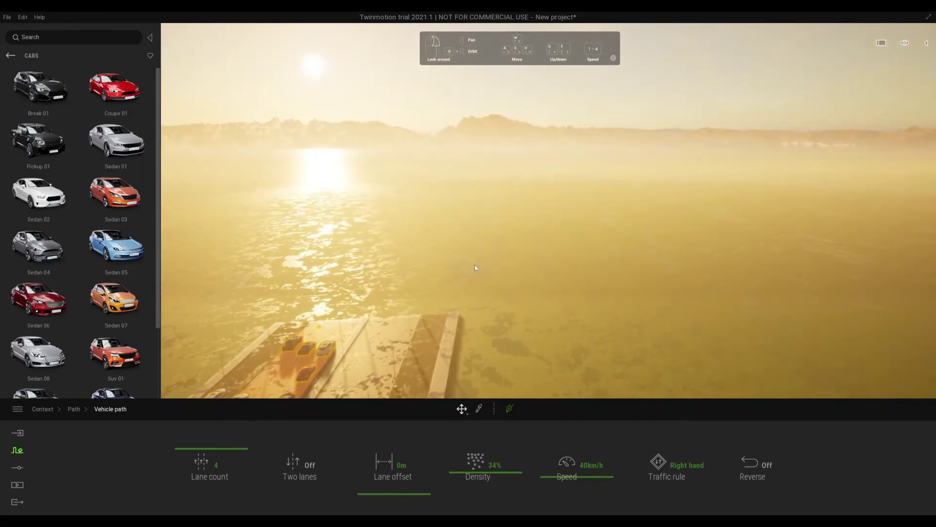
key("s")
right_click_drag(475, 265, 472, 272)
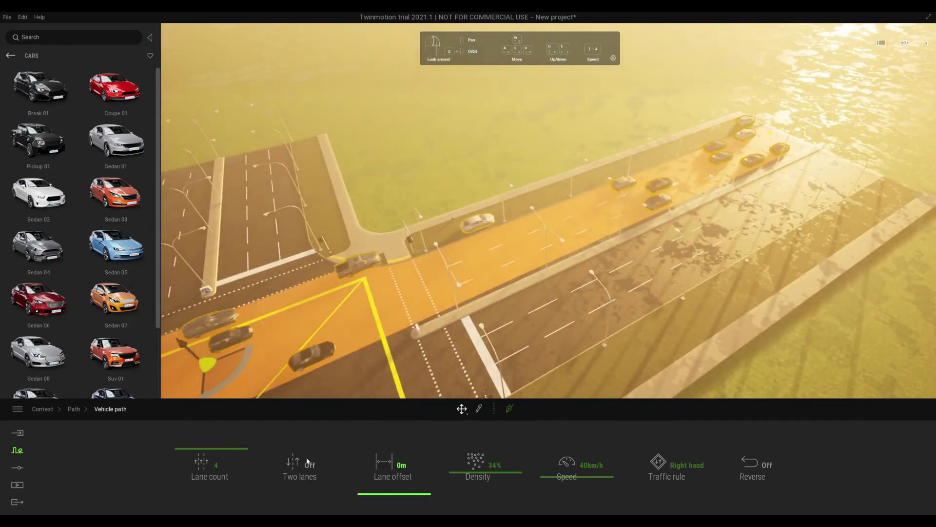
Step: Try the Two lanes option on the vehicle path and switch it back off
left_click(307, 461)
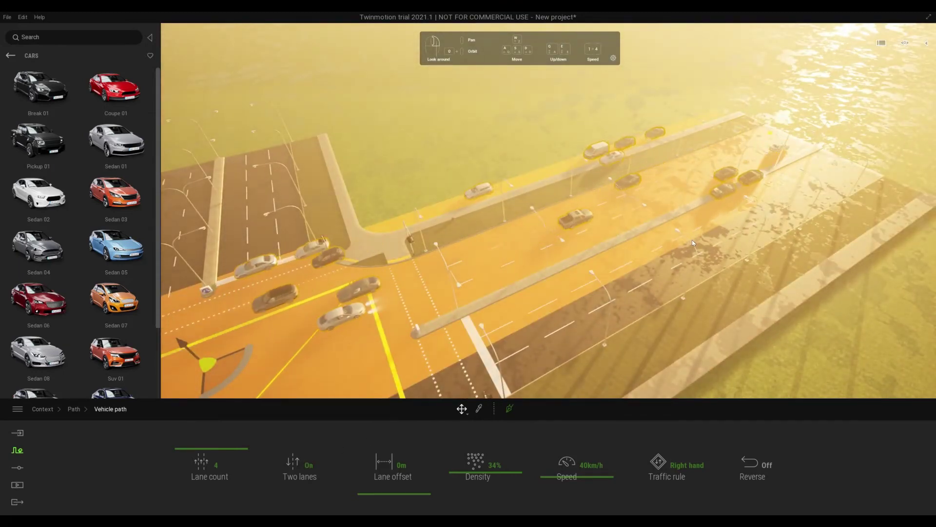
key("s")
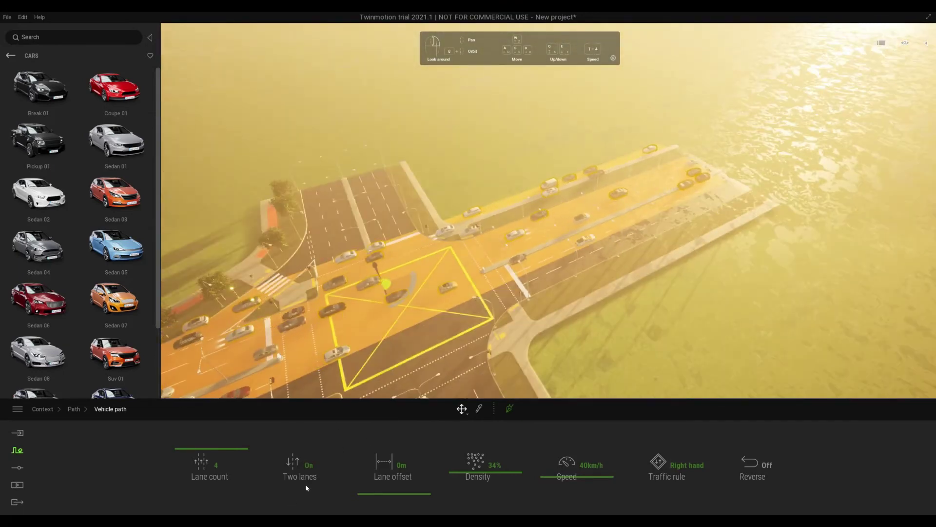
left_click(308, 468)
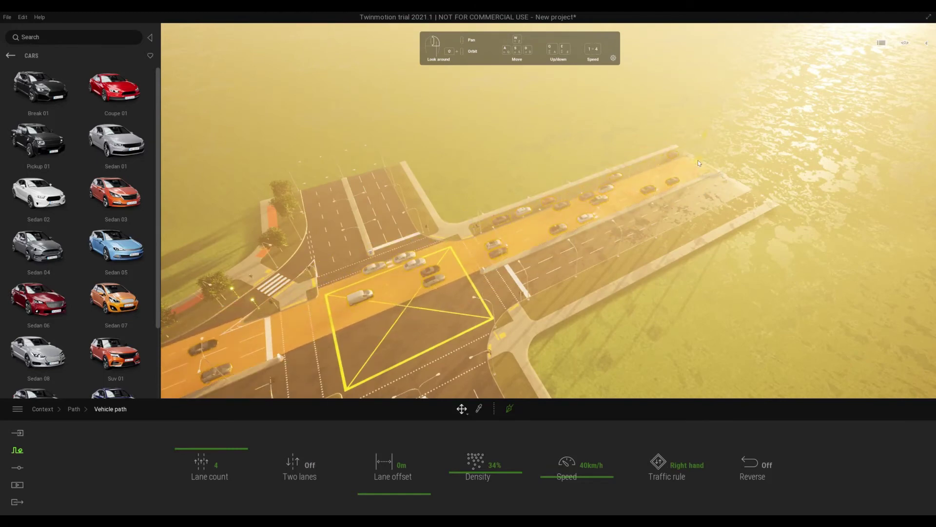
Step: Set the vehicle path's lane count to 3
right_click_drag(671, 241, 478, 237)
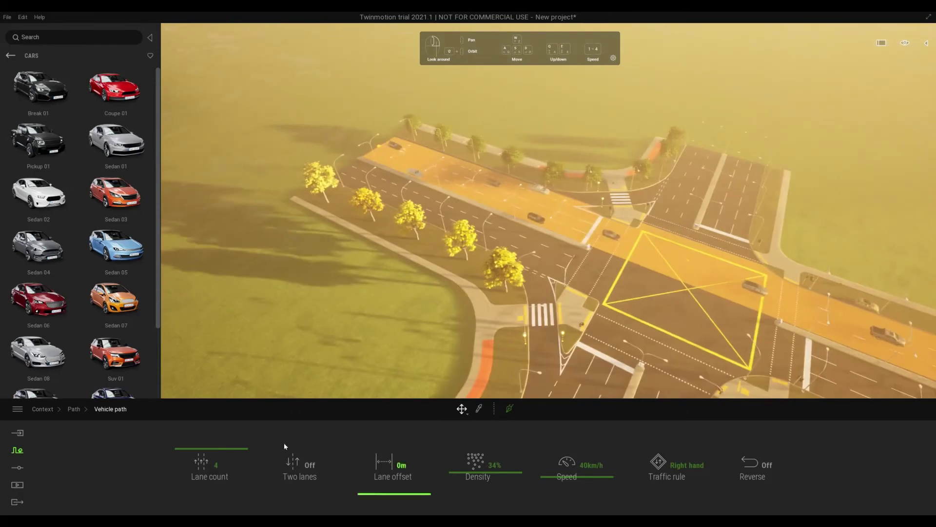
left_click_drag(212, 450, 200, 451)
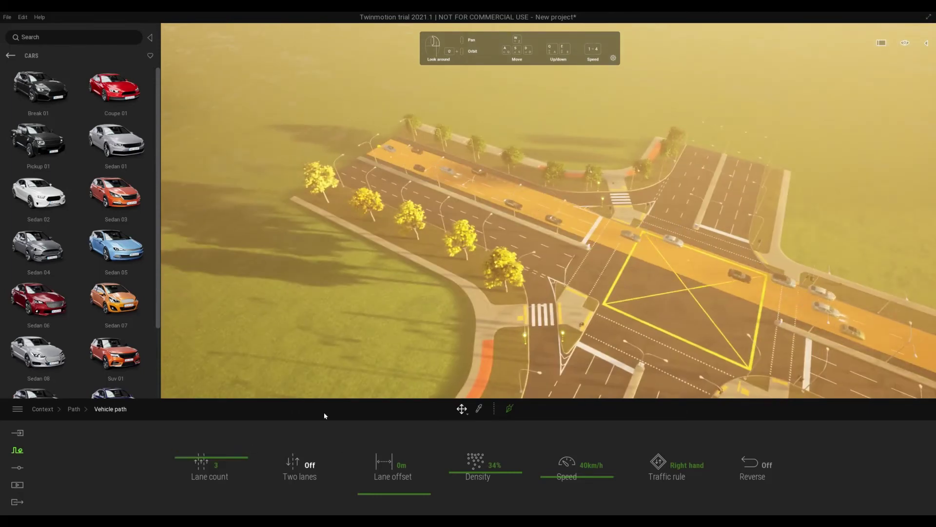
Step: Inspect the three-lane traffic through the box junction and back along the tree-lined approach to the path's starting point
right_click_drag(561, 273, 687, 281)
key("w")
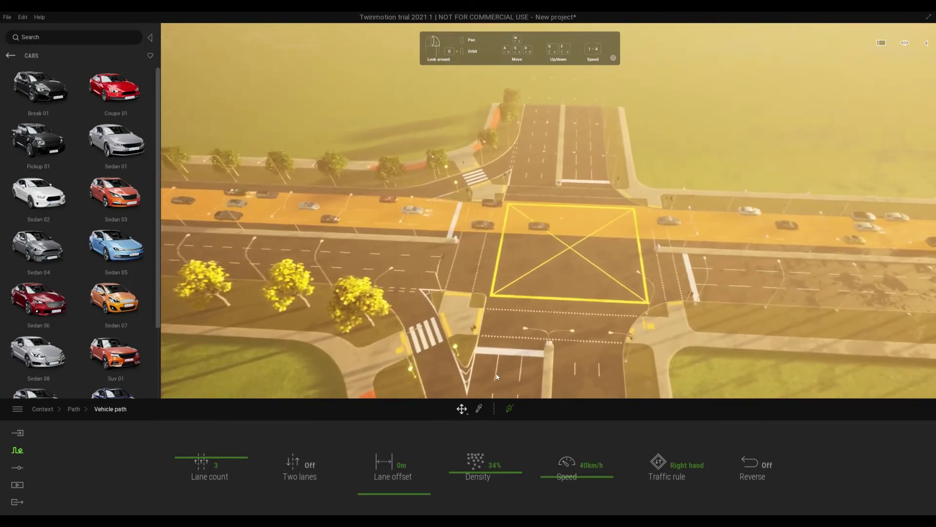
key("w")
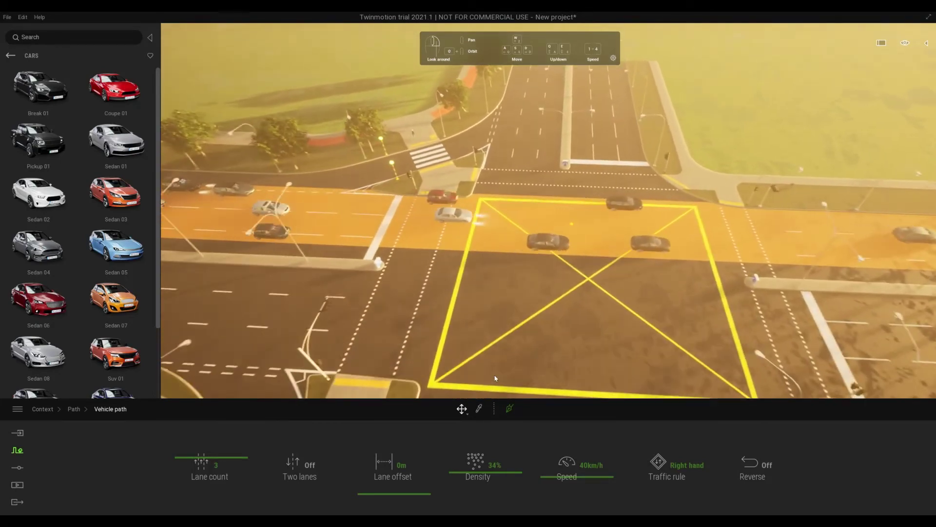
key("w")
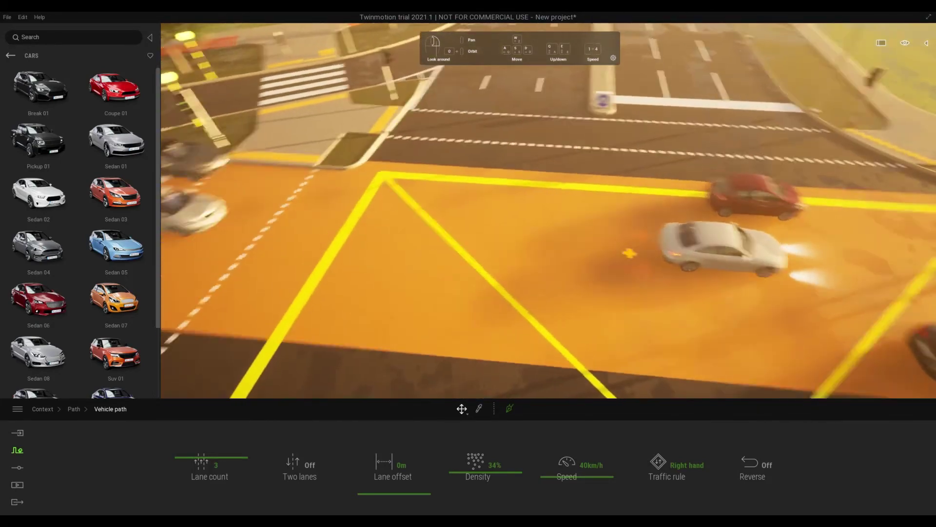
right_click_drag(491, 376, 437, 320)
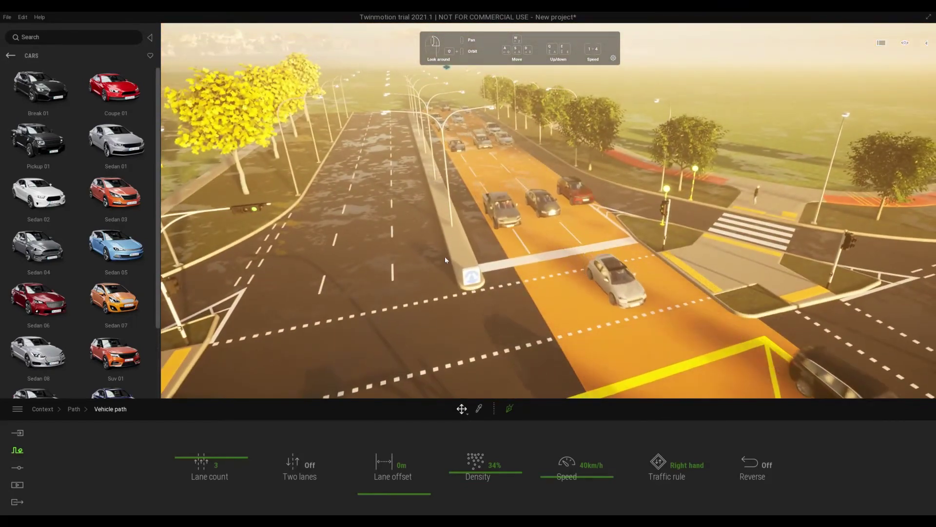
right_click_drag(445, 257, 446, 166)
right_click_drag(452, 355, 474, 305)
key("w")
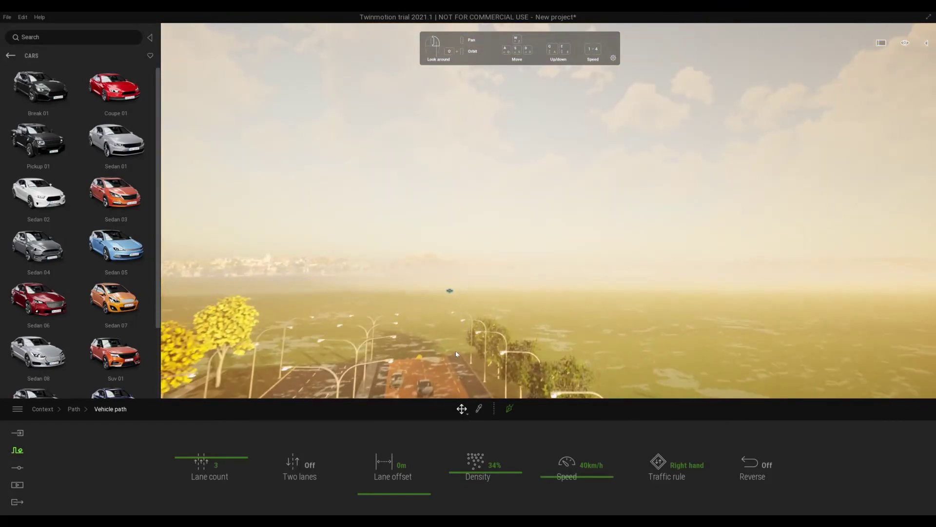
right_click_drag(452, 354, 422, 396)
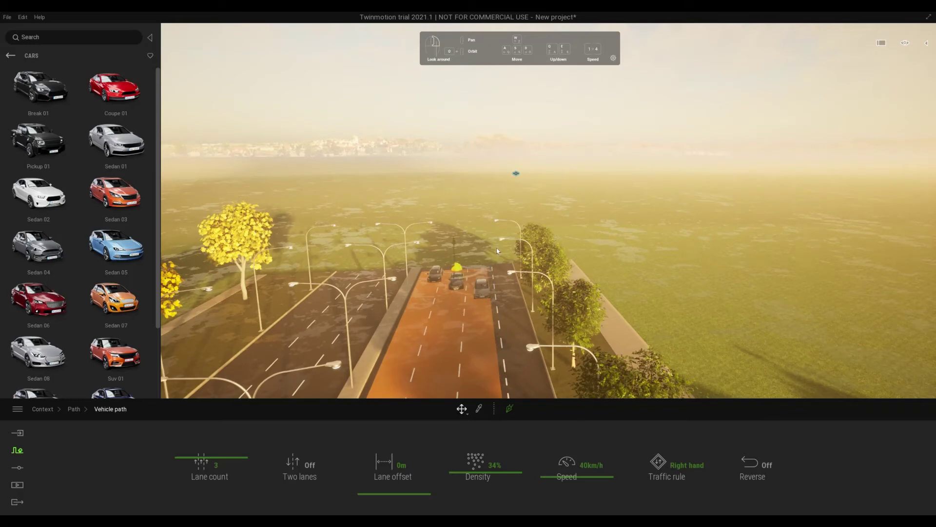
Step: Examine the three-lane traffic from above the junction approach and close up beside the median at the path's far end
key("s")
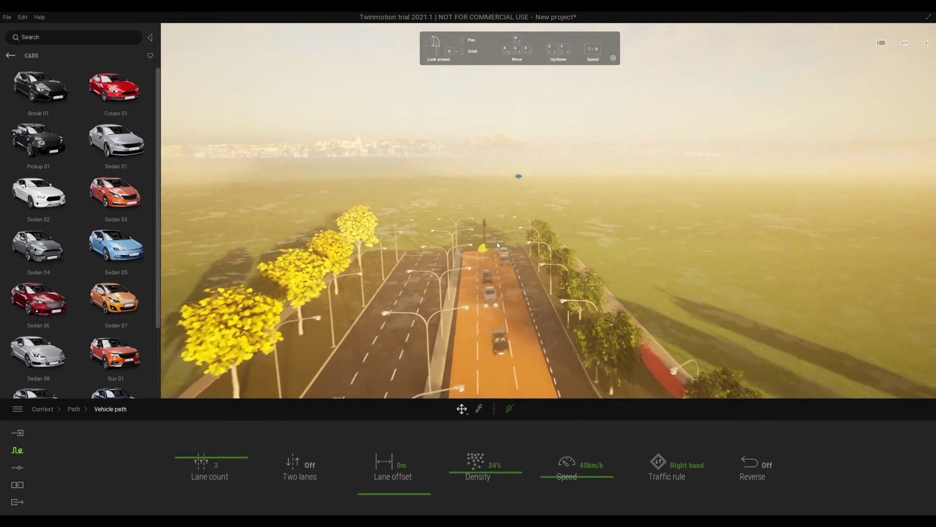
key("s")
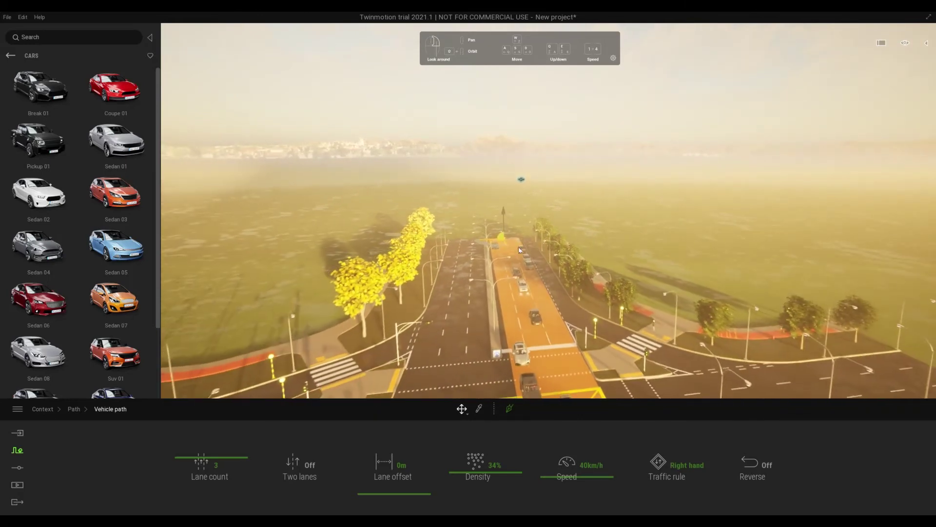
right_click_drag(518, 250, 578, 220)
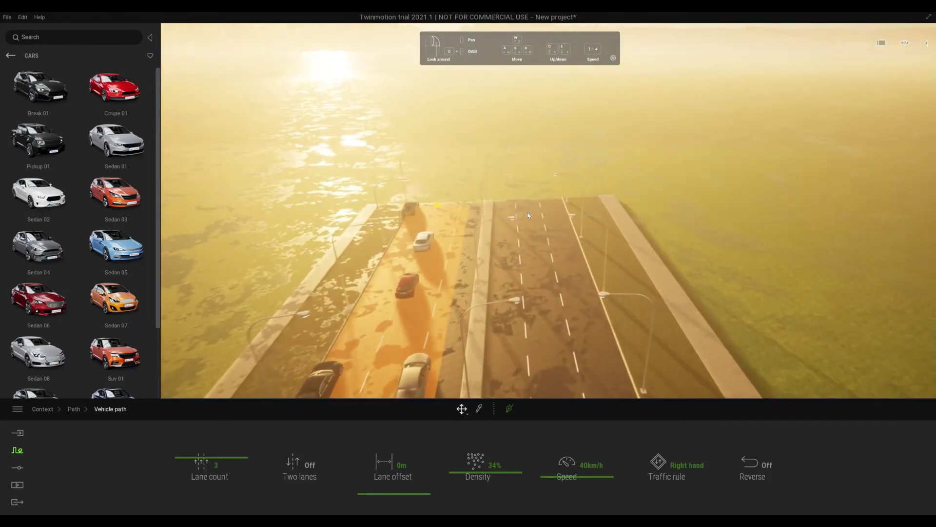
key("w")
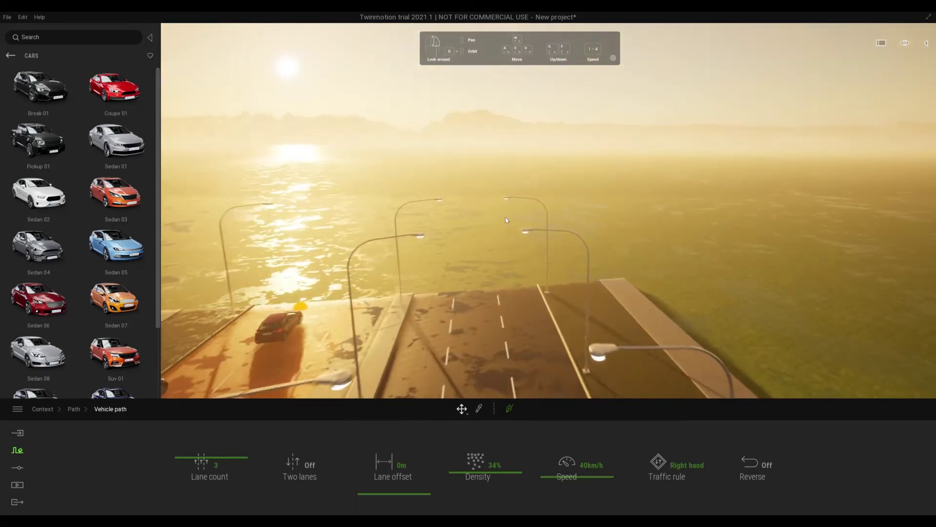
right_click_drag(503, 218, 609, 143)
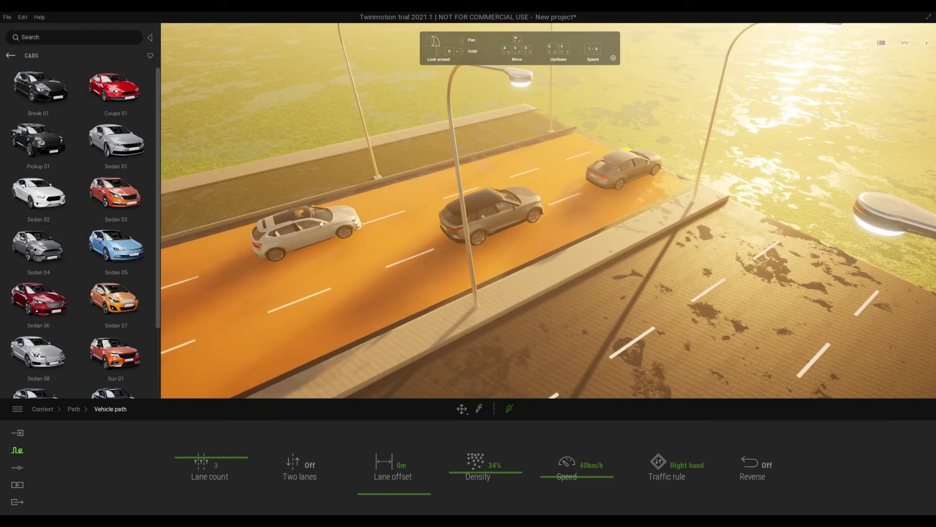
key("a")
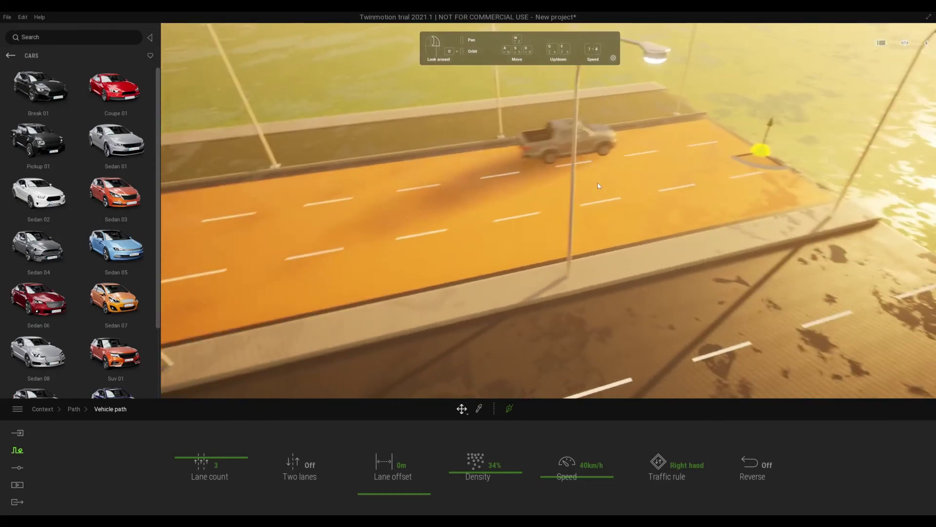
key("s")
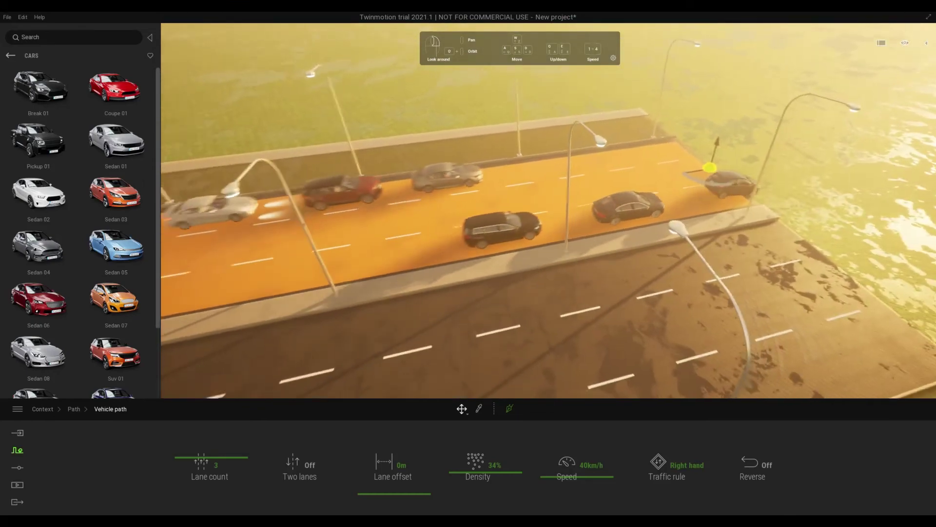
Step: Inspect the empty opposite carriageway through the junction and view the three-lane traffic from low beside the median
right_click_drag(607, 186, 545, 233)
key("w")
key("w")
key("w")
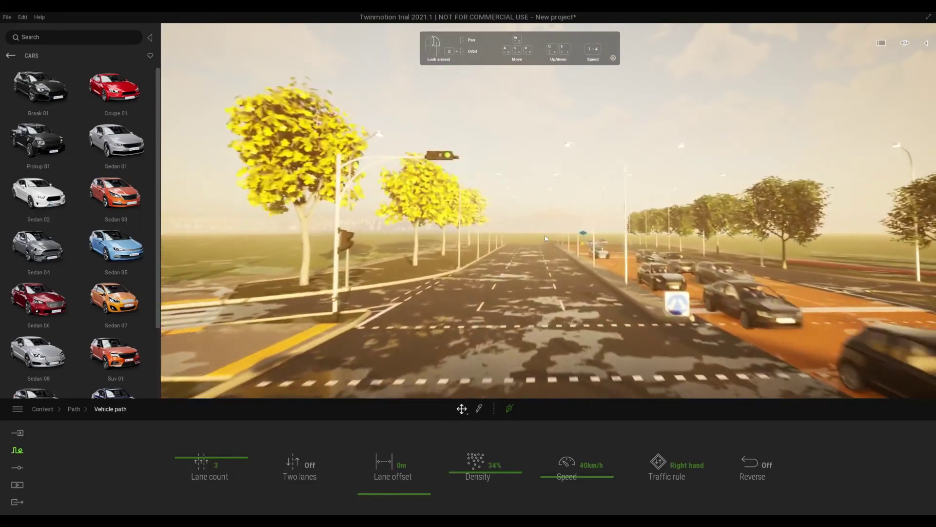
key("w")
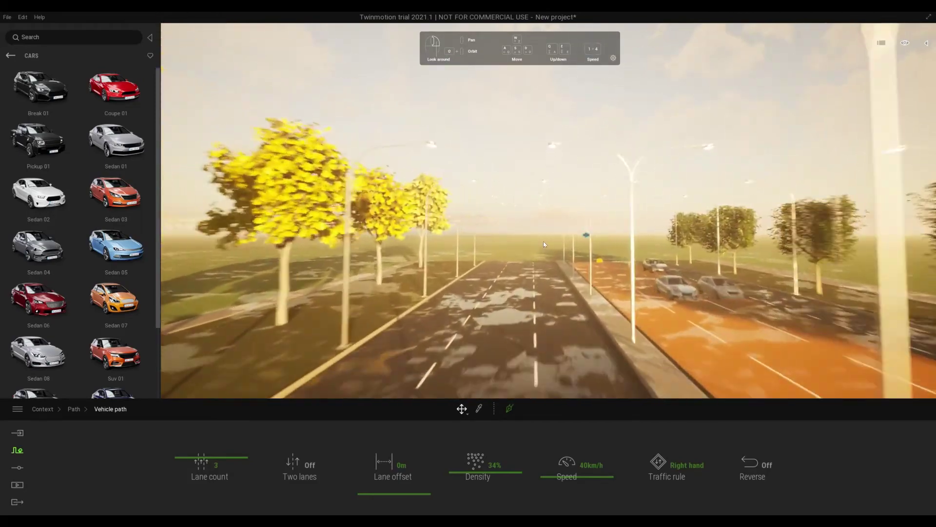
right_click_drag(547, 246, 589, 201)
key("w")
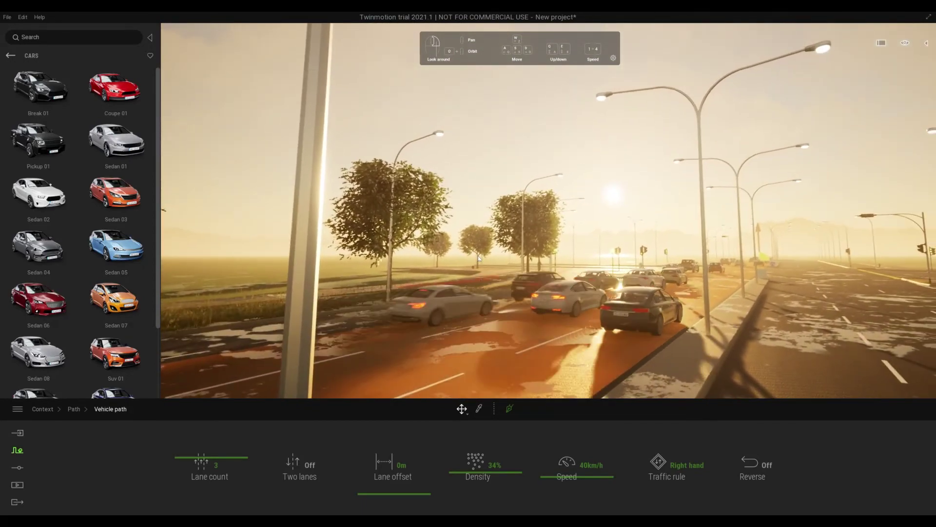
key("s")
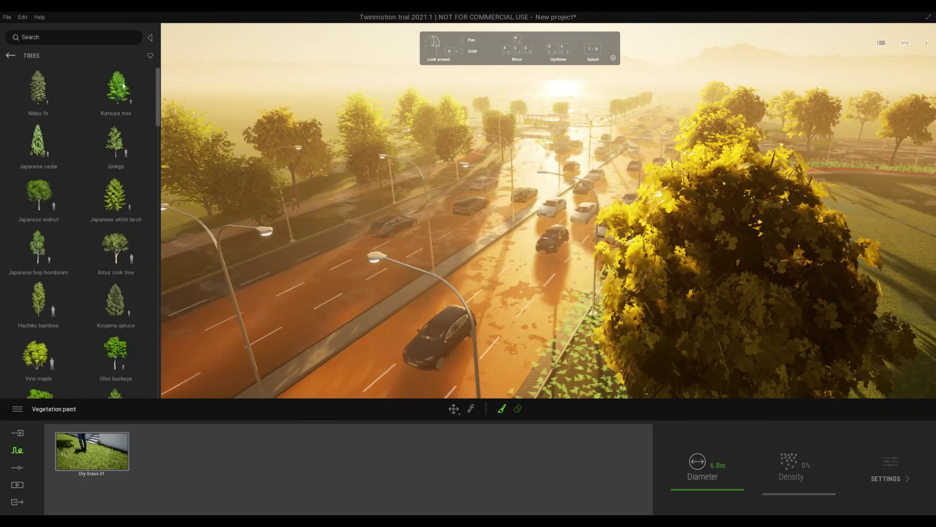
Step: Browse the Animals category of the Characters library and turn off the vegetation paint brush
left_click(10, 56)
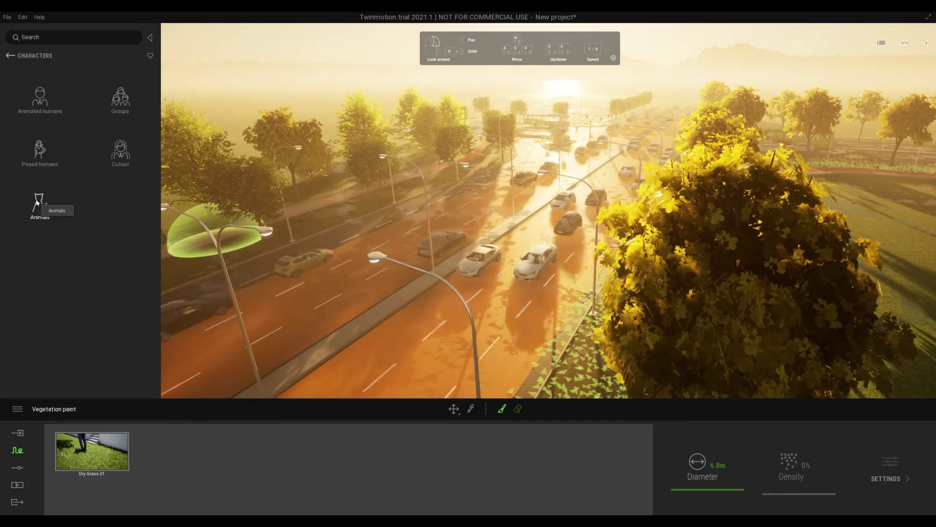
left_click(38, 201)
right_click_drag(478, 217, 479, 218)
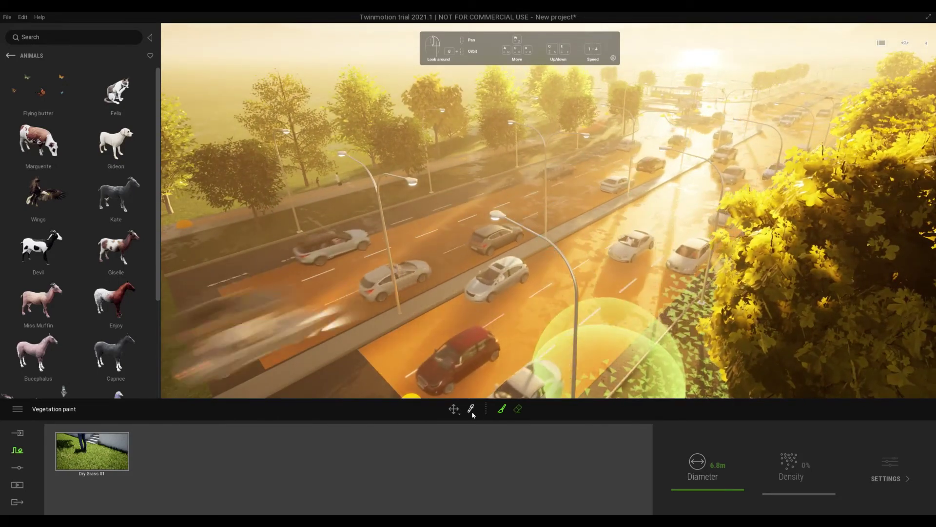
left_click(454, 409)
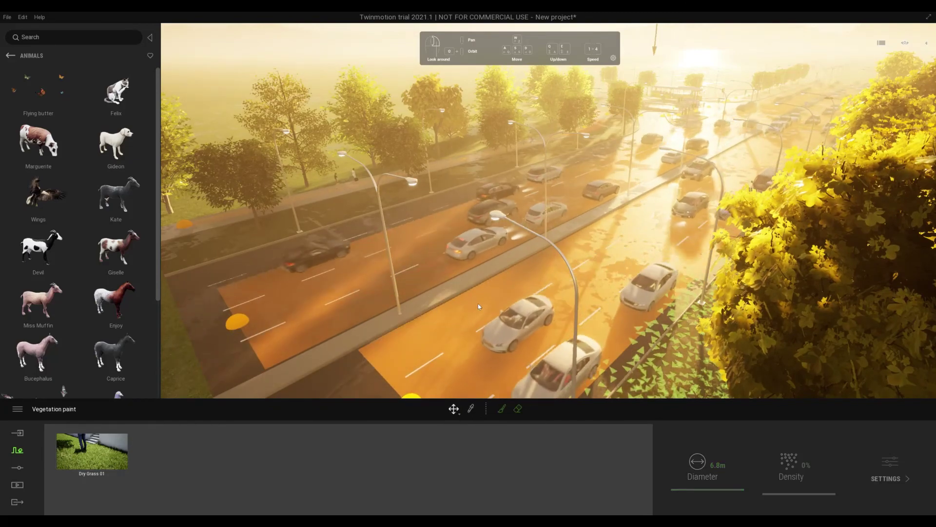
Step: Create a media image of the busy dual carriageway seen from above, framed by the yellow tree on the verge
right_click_drag(479, 306, 478, 305)
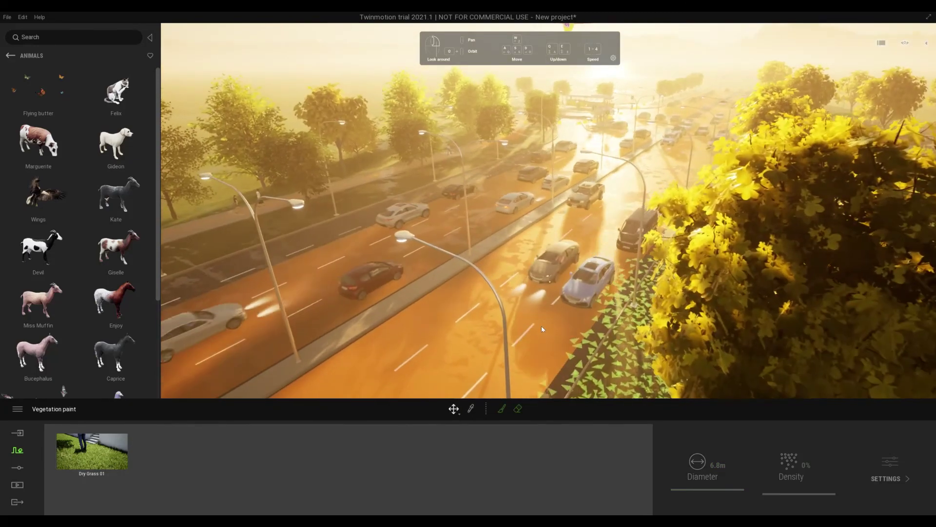
key("w")
right_click_drag(577, 324, 579, 320)
key("s")
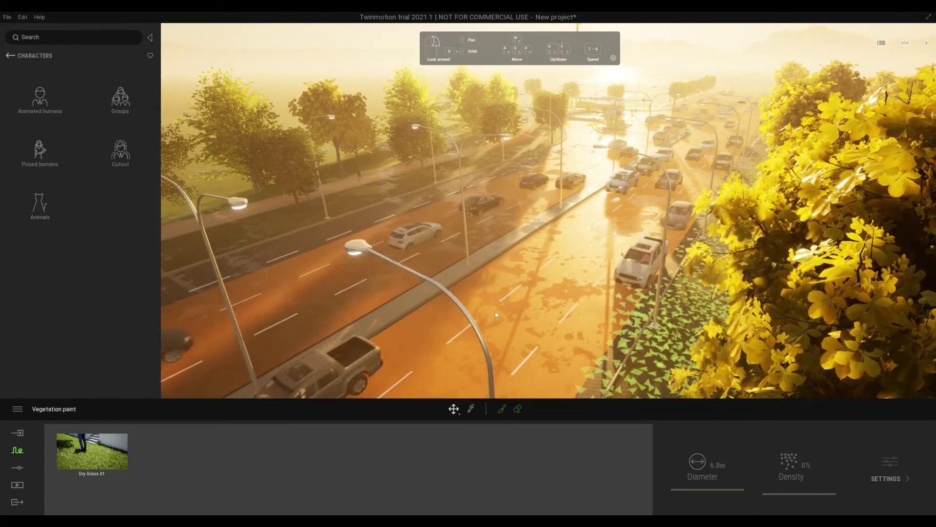
right_click_drag(745, 175, 907, 193)
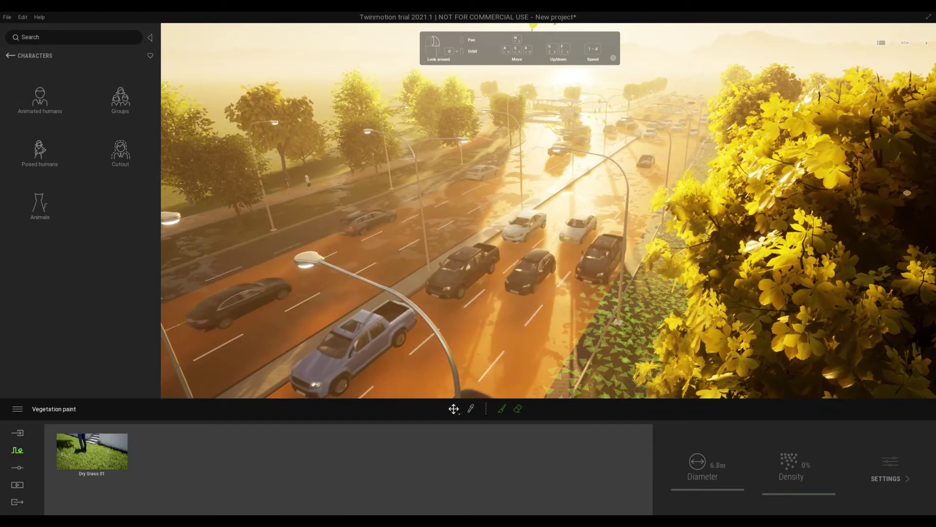
left_click(17, 486)
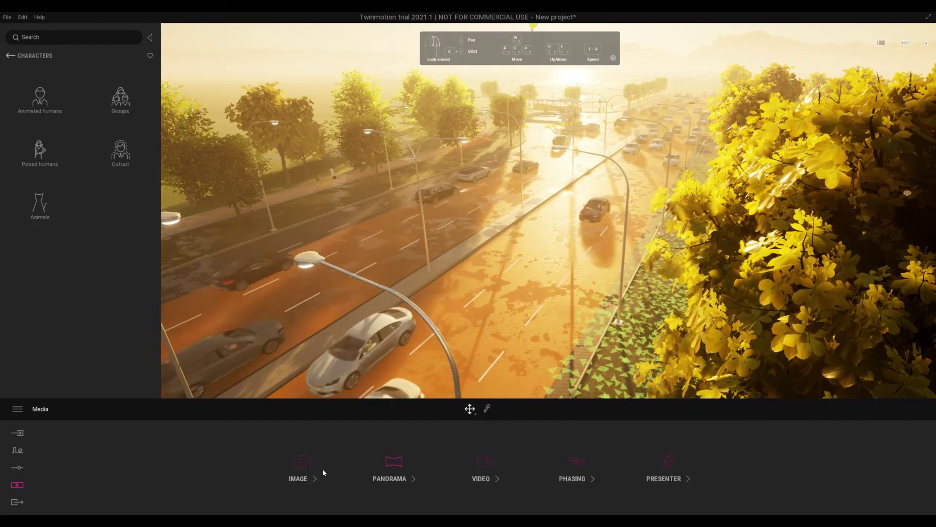
left_click(304, 462)
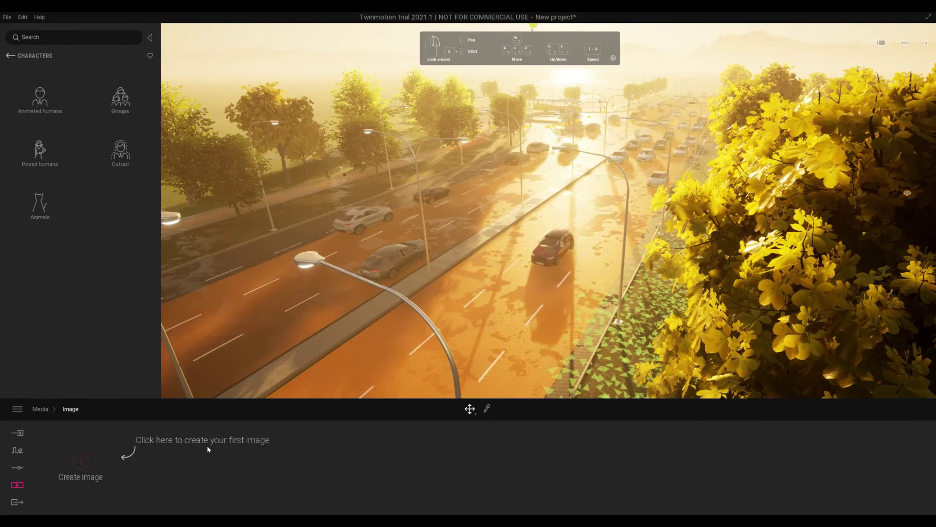
left_click(77, 463)
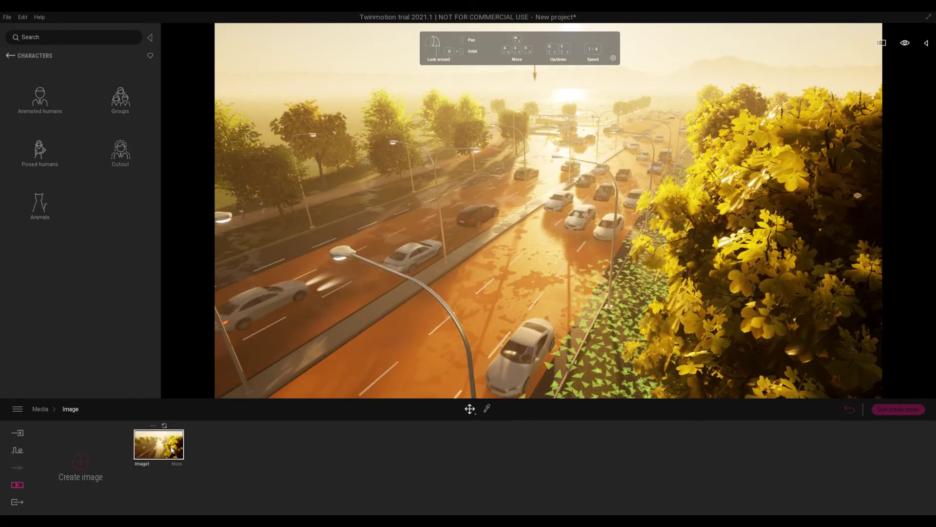
Step: Create a second image from a closer viewpoint over the road, showing the street lamps and leafy verge
right_click_drag(434, 282, 428, 259)
key("w")
key("w")
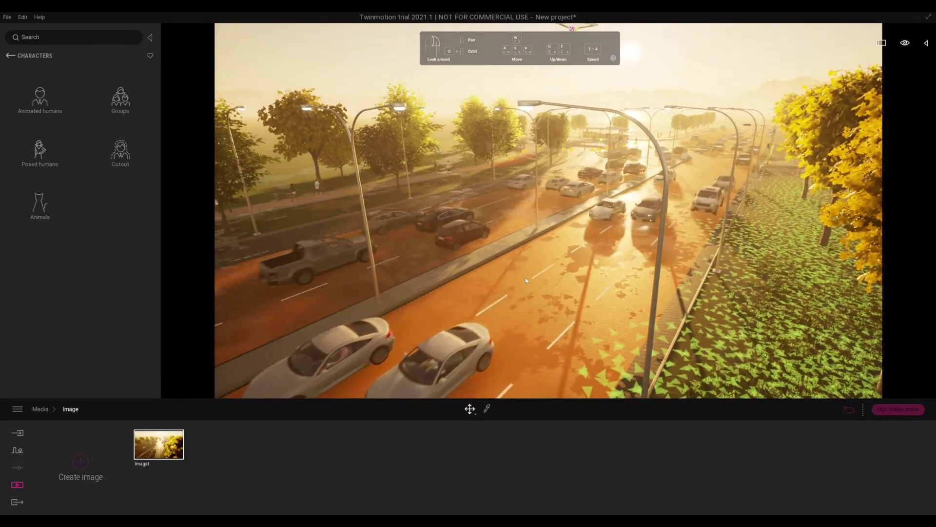
left_click(84, 469)
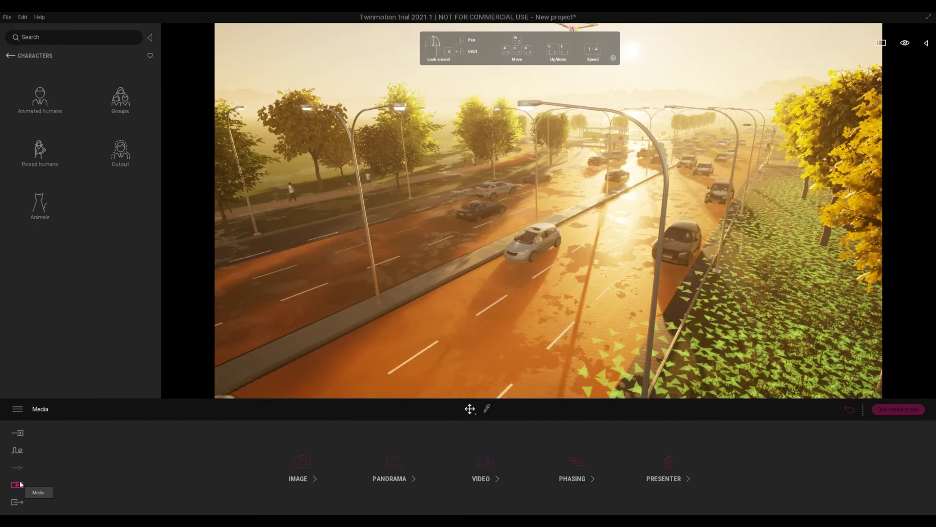
Step: Create a video from the current view and add a second keyframe slightly further along the carriageway
left_click(485, 463)
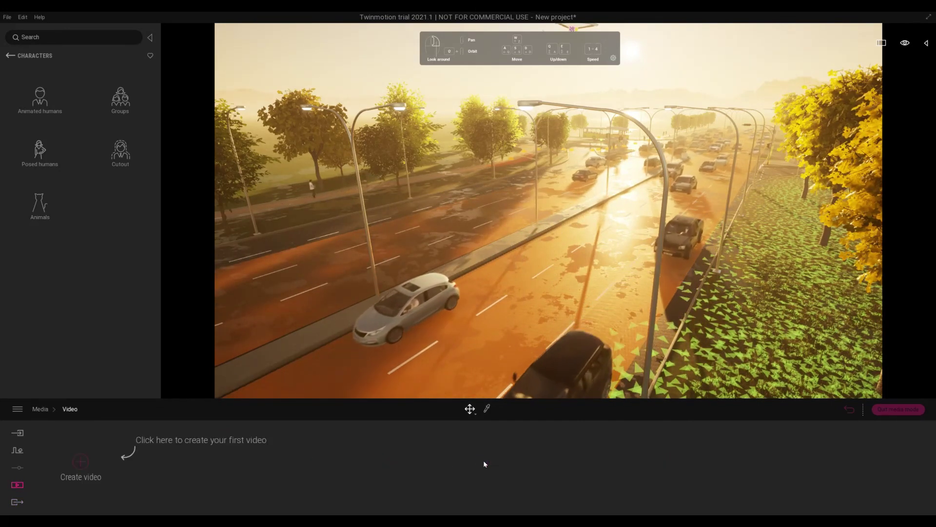
left_click(82, 462)
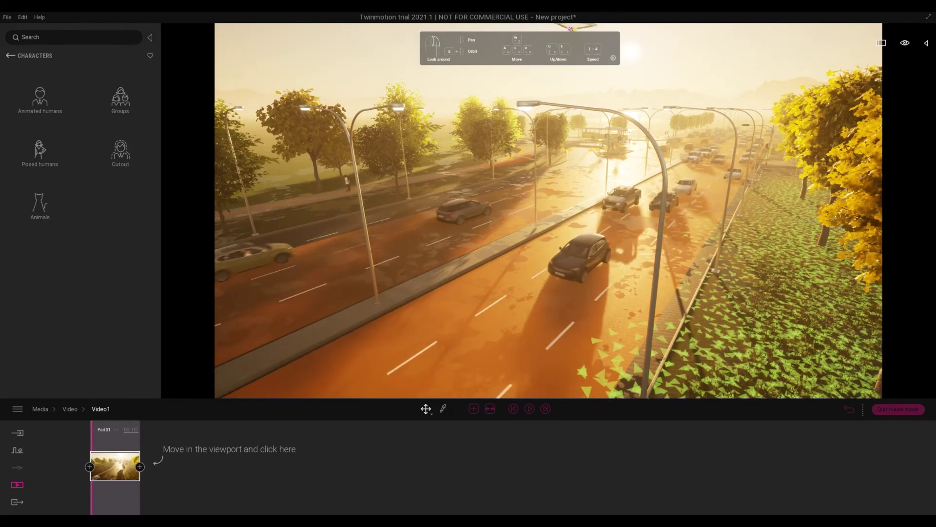
right_click_drag(542, 336, 567, 324)
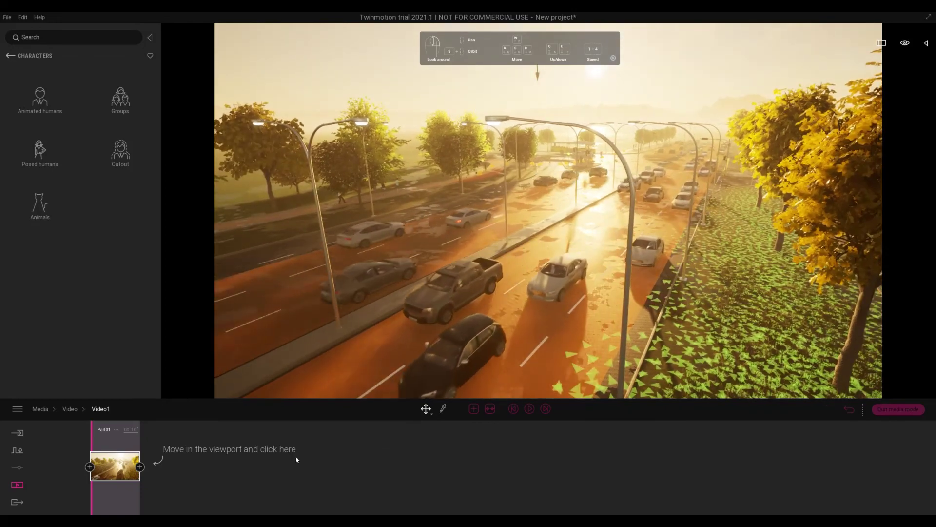
key("w")
key("w")
right_click_drag(567, 324, 576, 312)
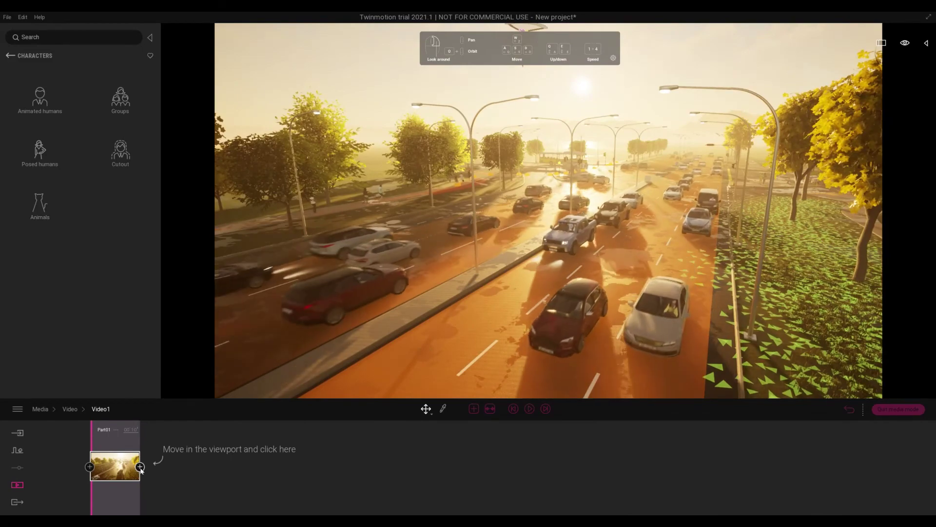
left_click(235, 452)
Step: Add a third video keyframe from a lower viewpoint above the median, looking towards the junction
right_click_drag(554, 336, 571, 332)
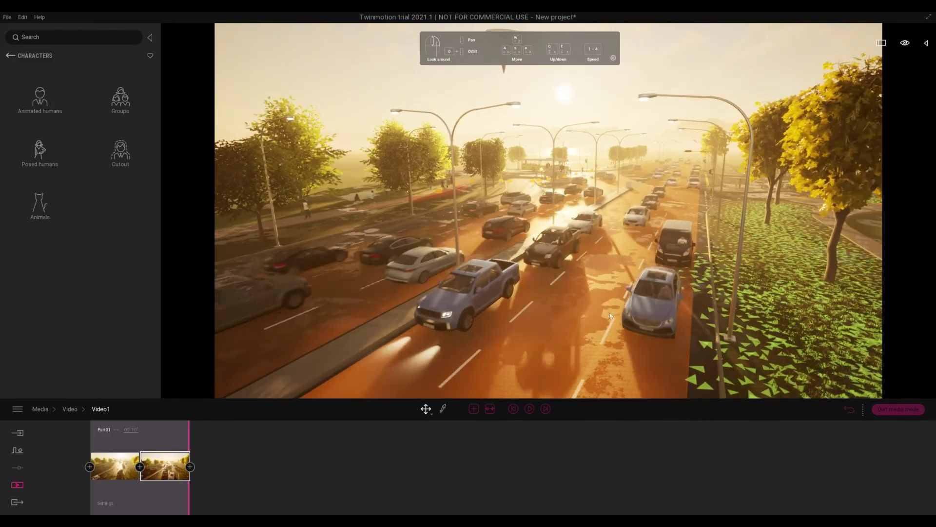
key("w")
key("w")
right_click_drag(632, 286, 652, 276)
key("w")
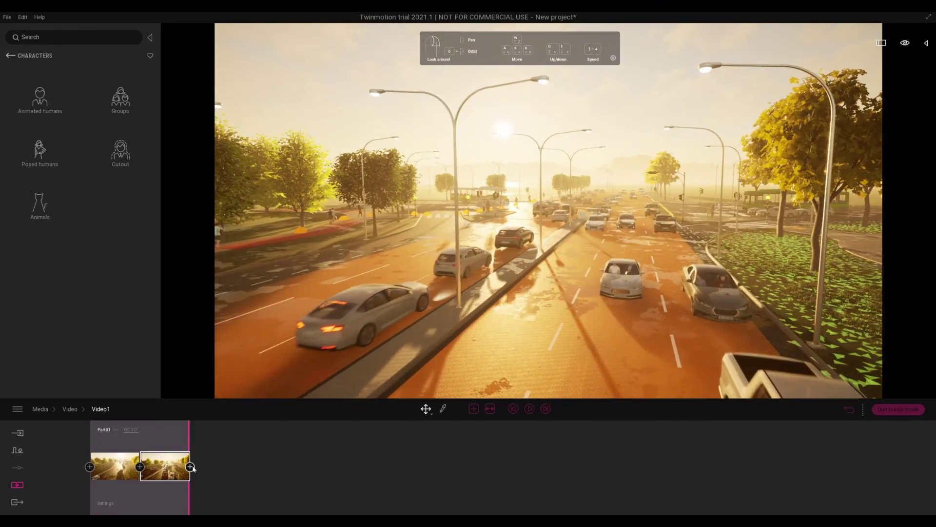
left_click(191, 467)
Step: Add a fourth video keyframe near the end of the median, facing the zebra crossing and bus shelter
key("w")
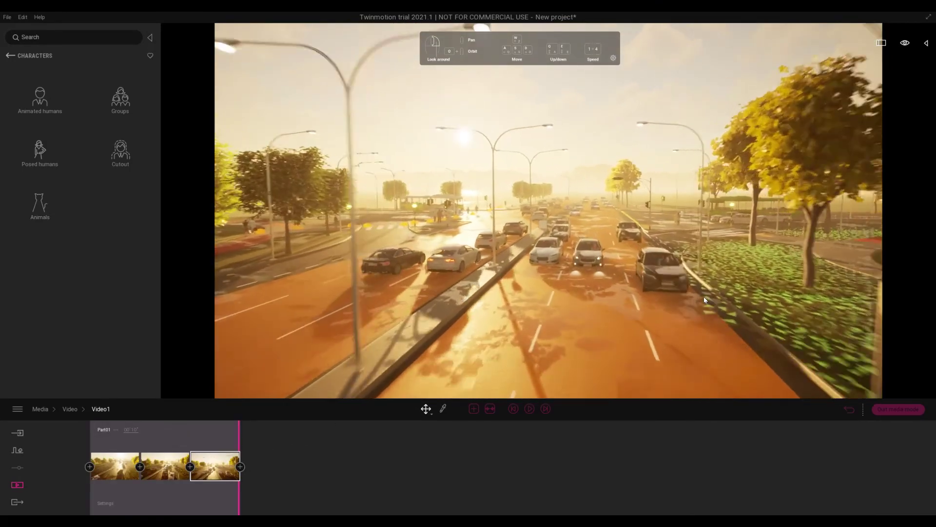
key("w")
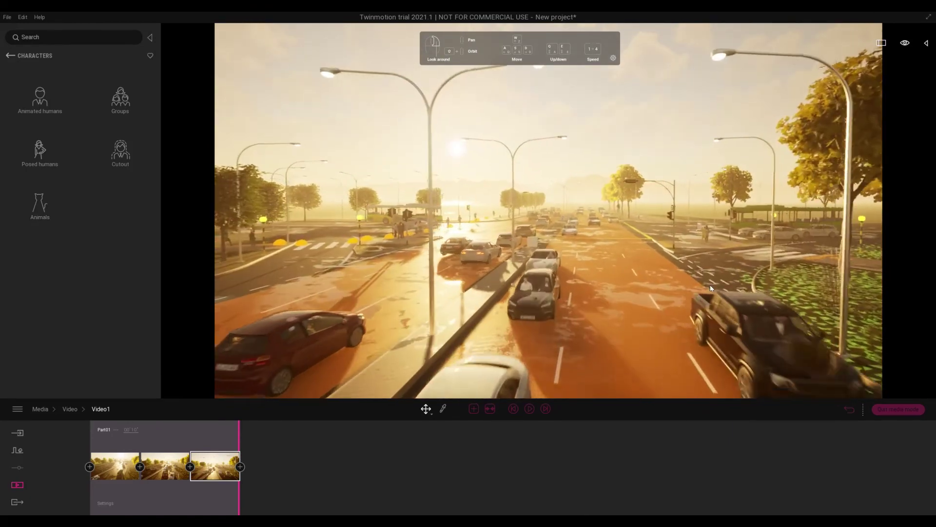
right_click_drag(548, 211, 380, 211)
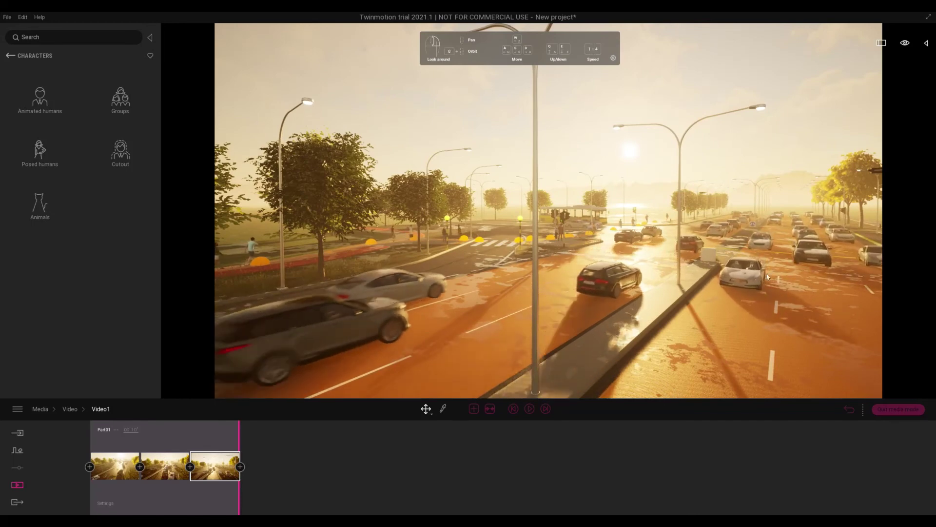
key("w")
right_click_drag(767, 277, 571, 378)
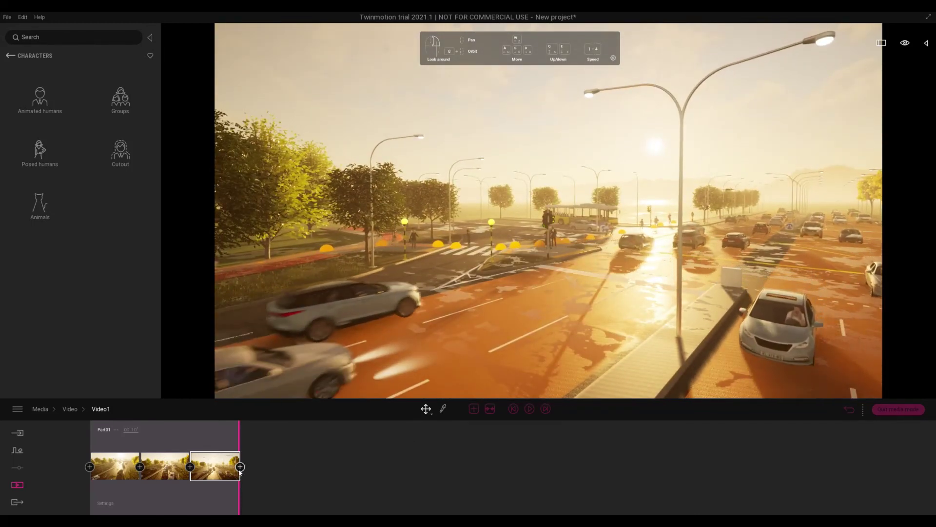
Step: Play the video's camera move through its keyframes and open the export options
key("w")
right_click_drag(678, 352, 502, 317)
key("w")
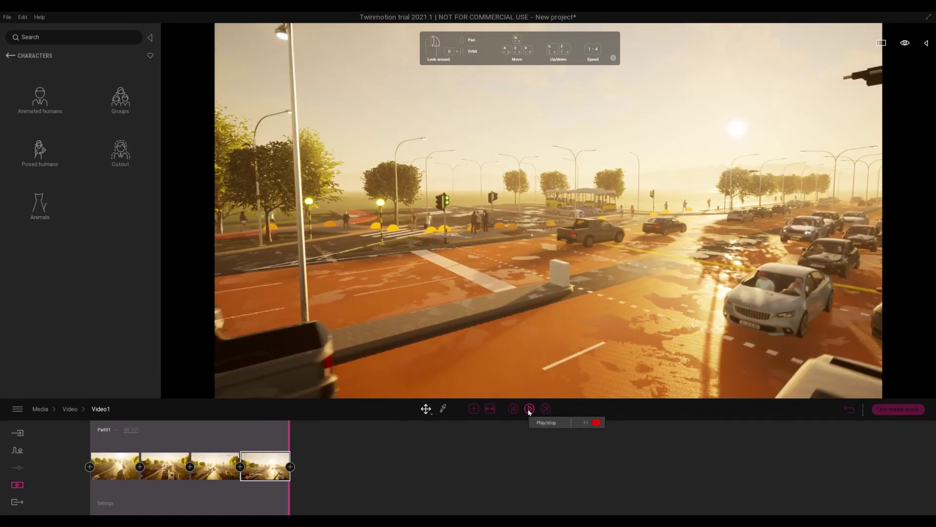
left_click(529, 409)
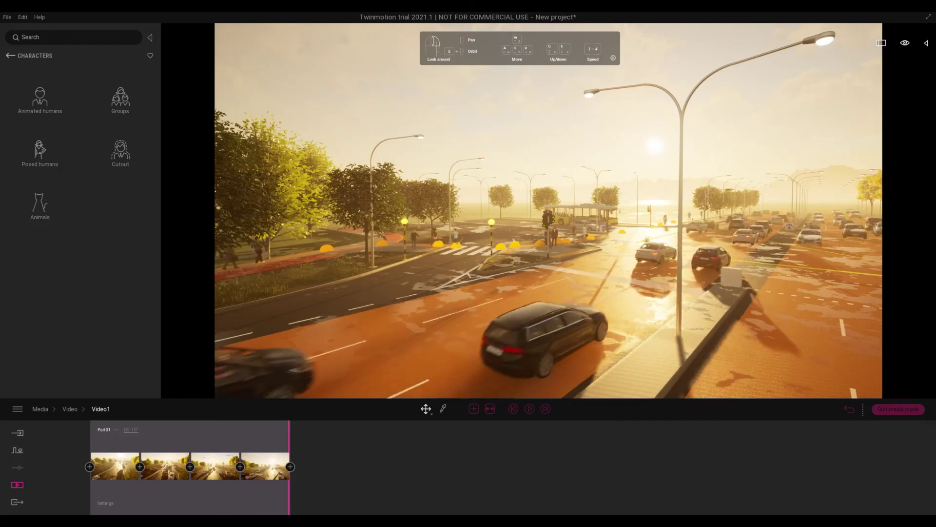
left_click(16, 502)
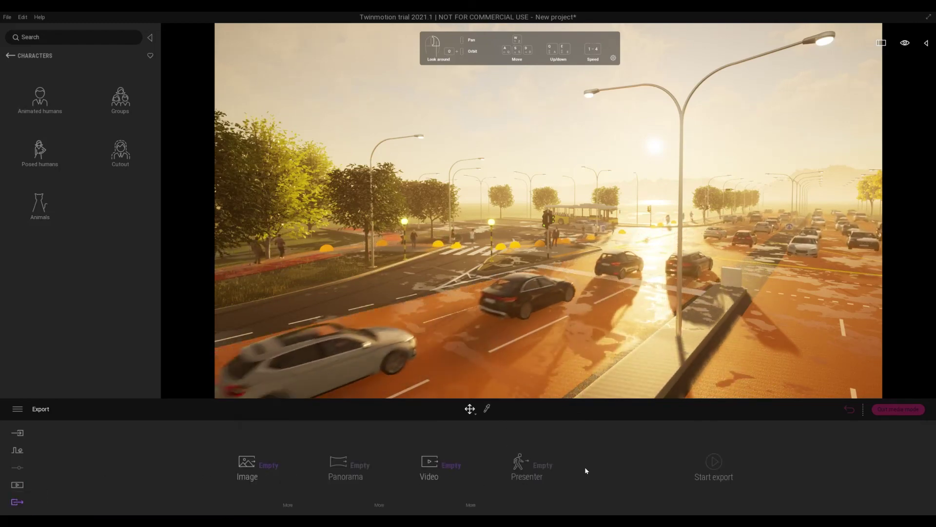